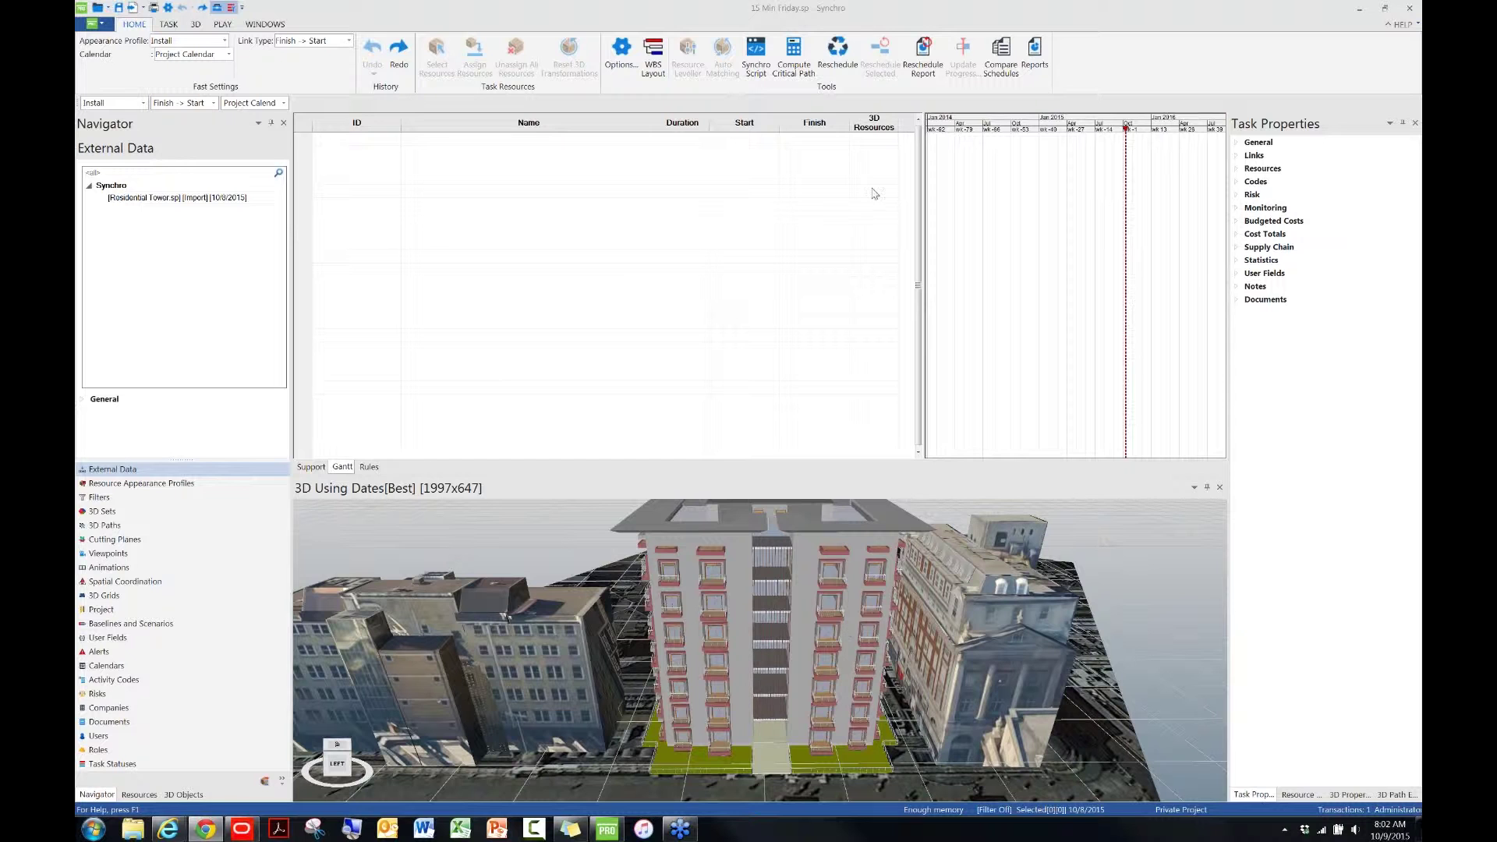
- Check Synchro Pro for software updates twice, dismissing each no-updates message
click(1248, 17)
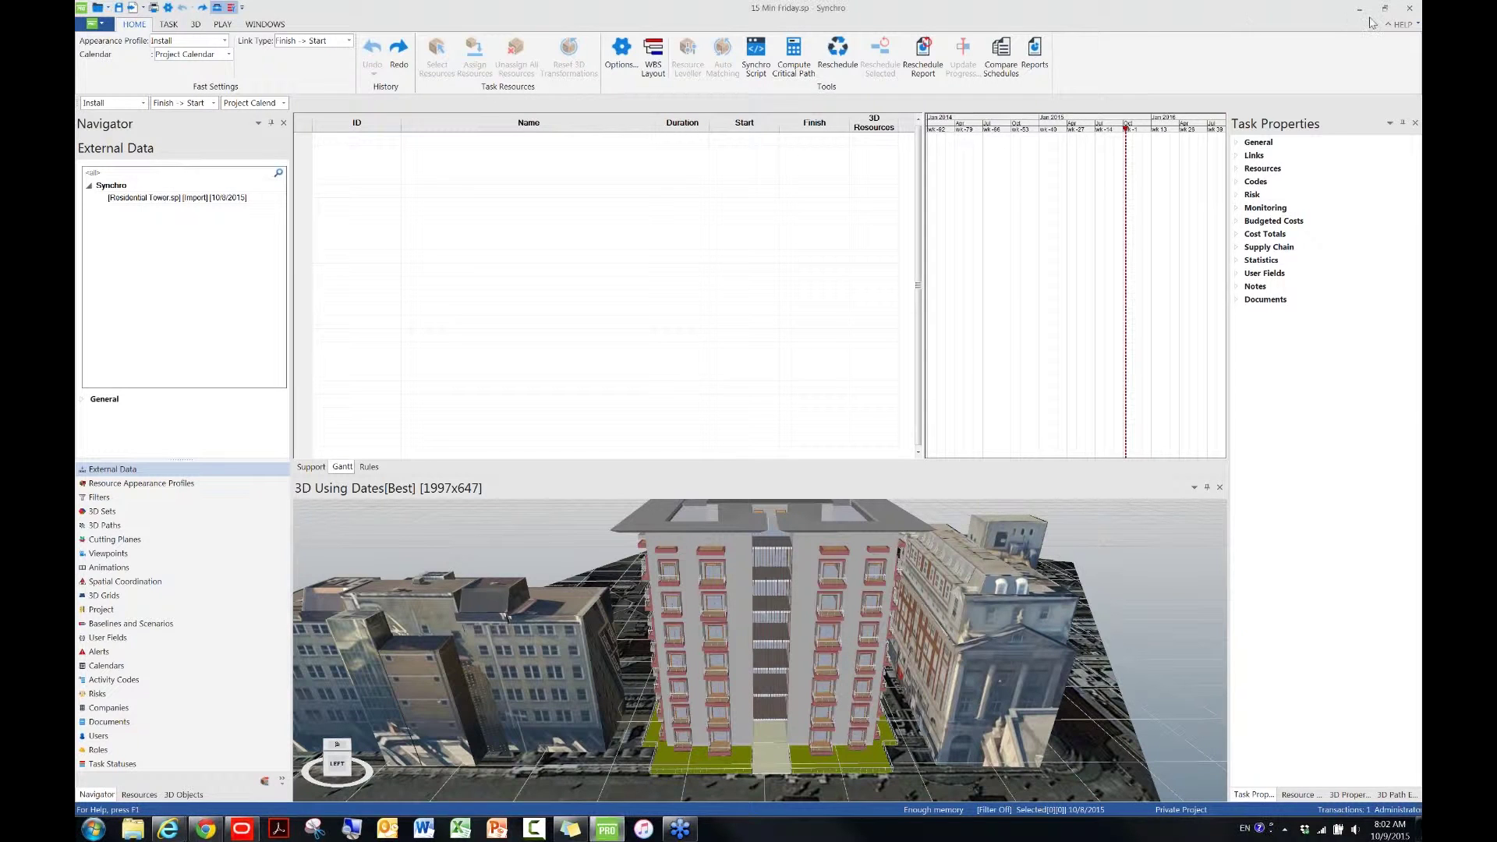
click(1403, 24)
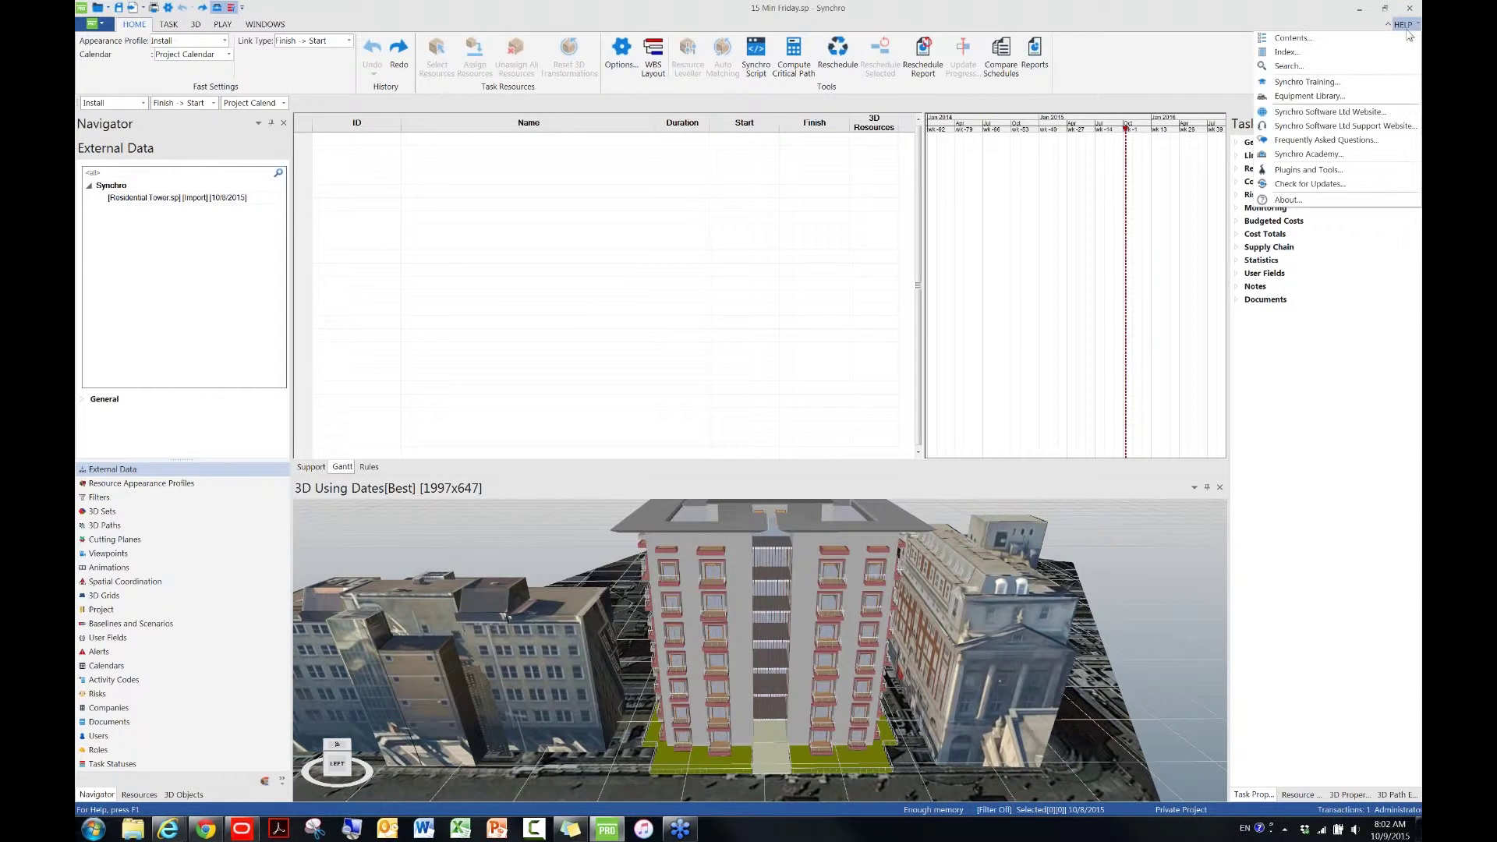
click(1299, 190)
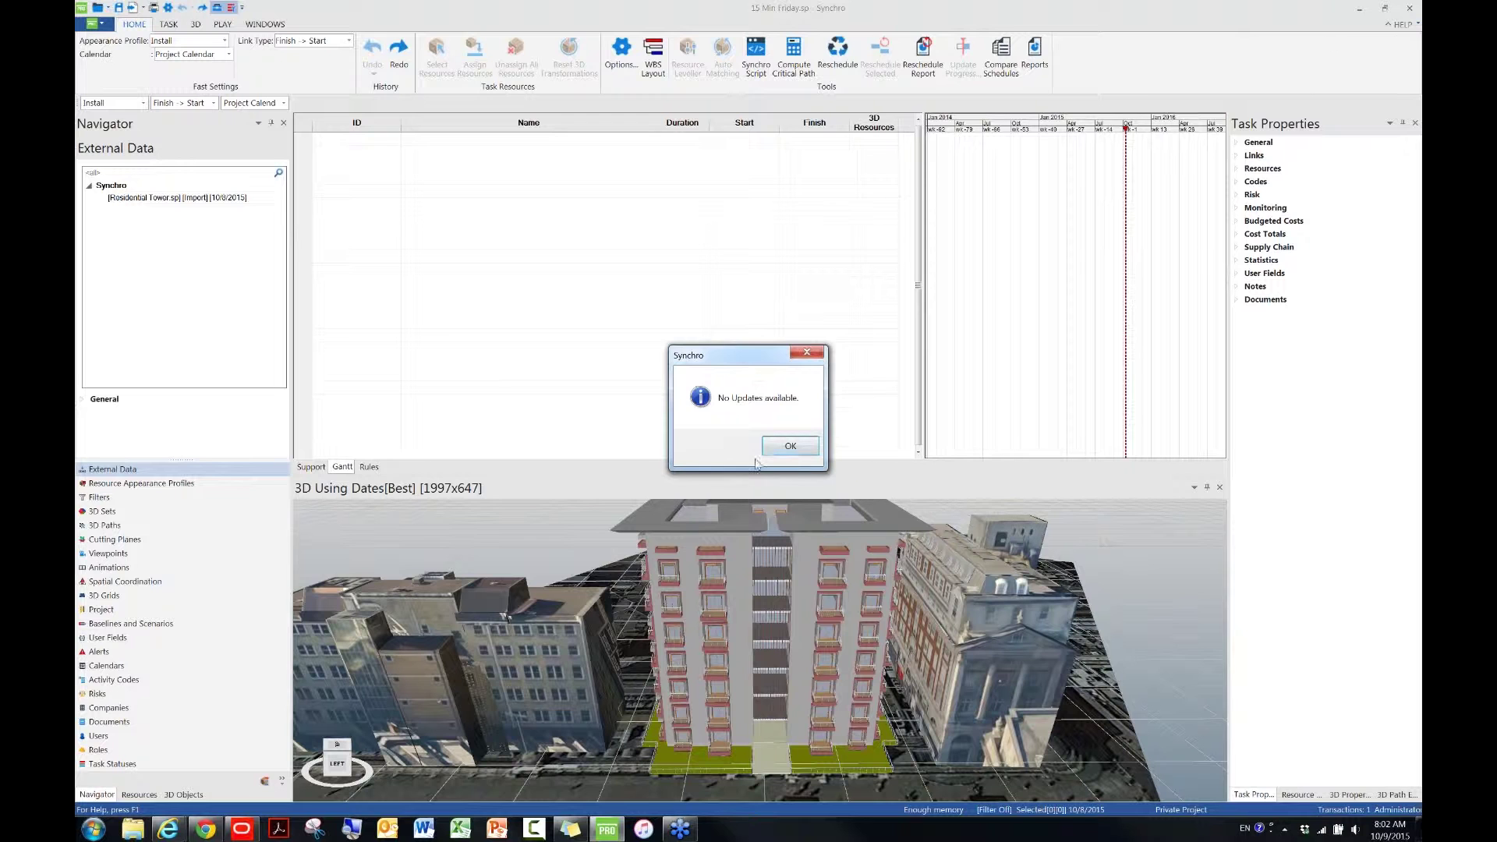
key(Return)
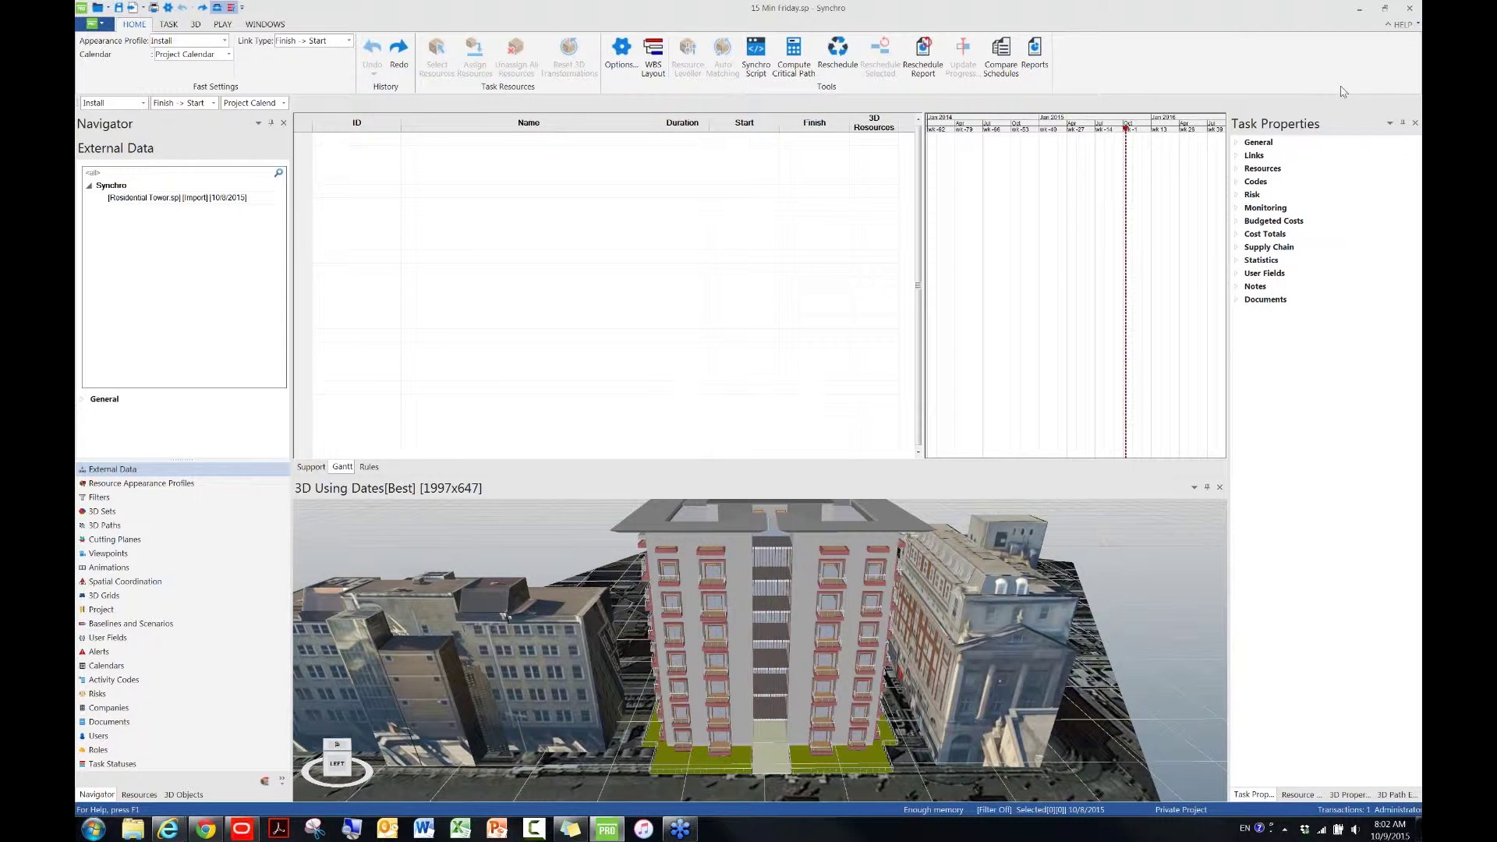
click(1399, 25)
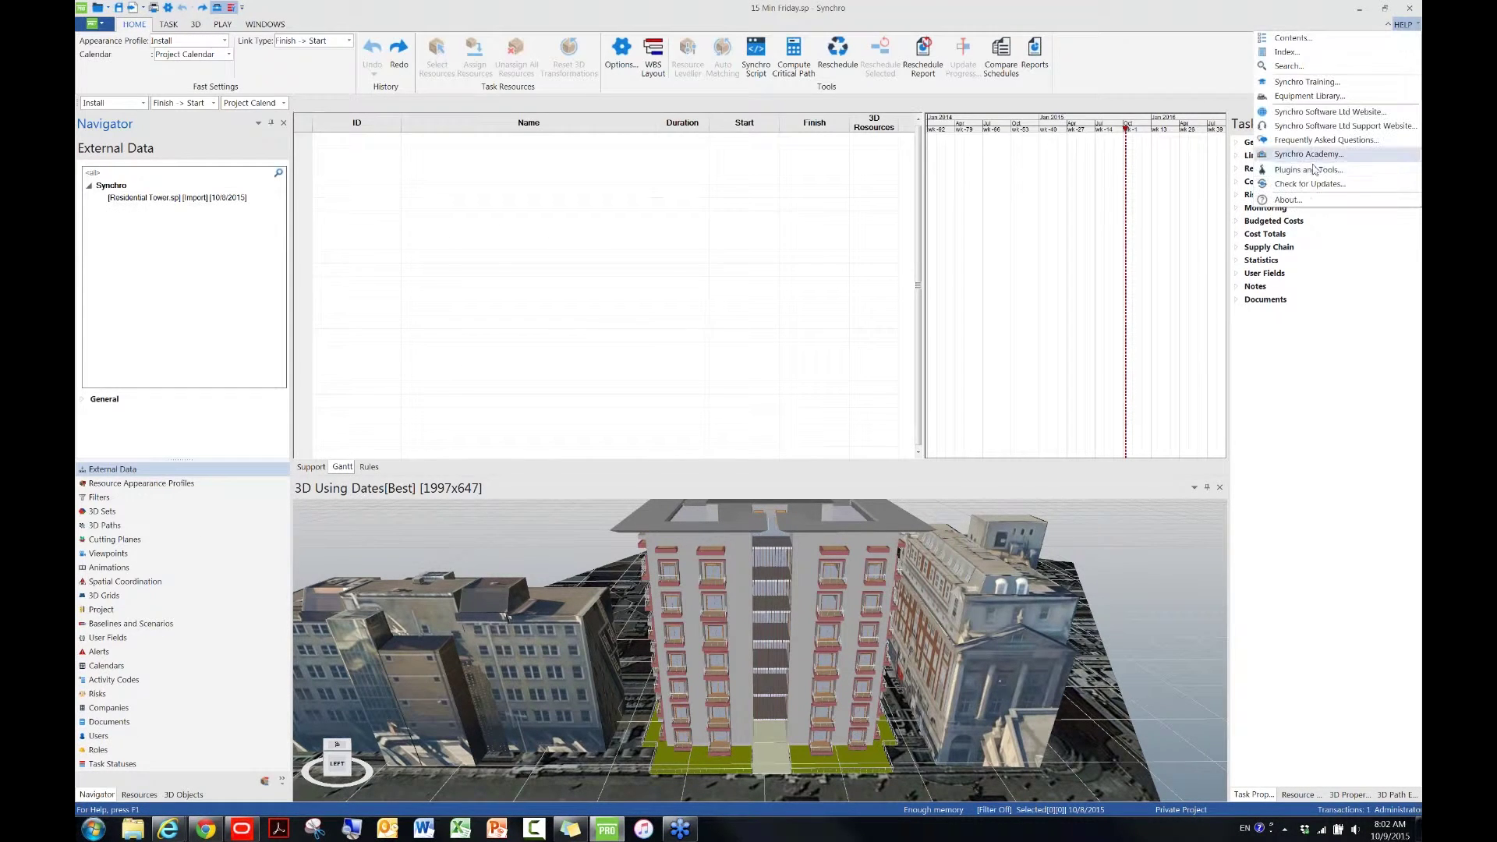
click(1310, 184)
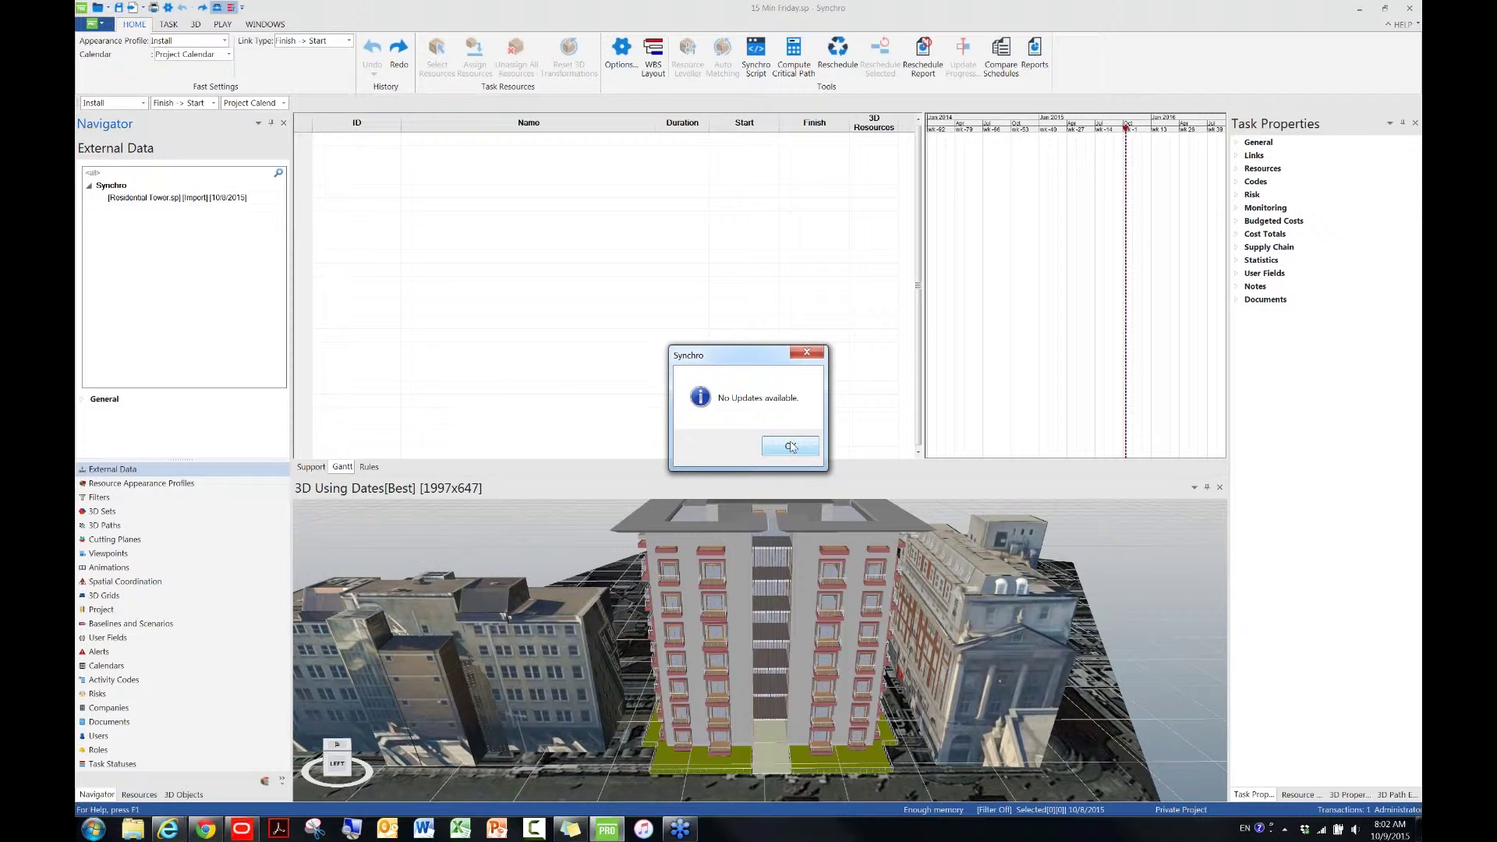
click(791, 446)
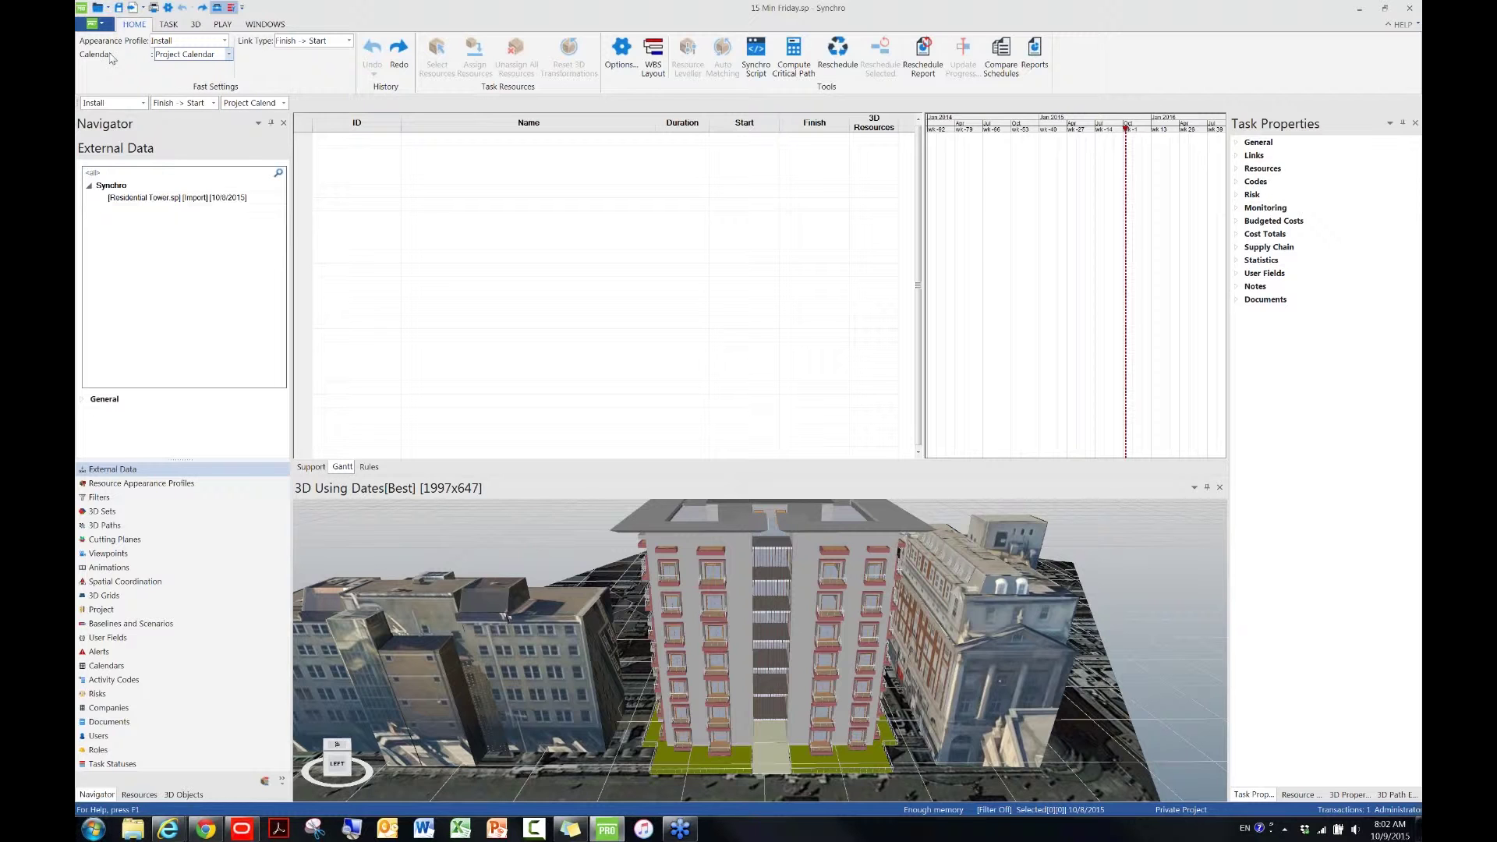
- Open the Primavera P6 import dialog from the application menu's Import list
click(101, 25)
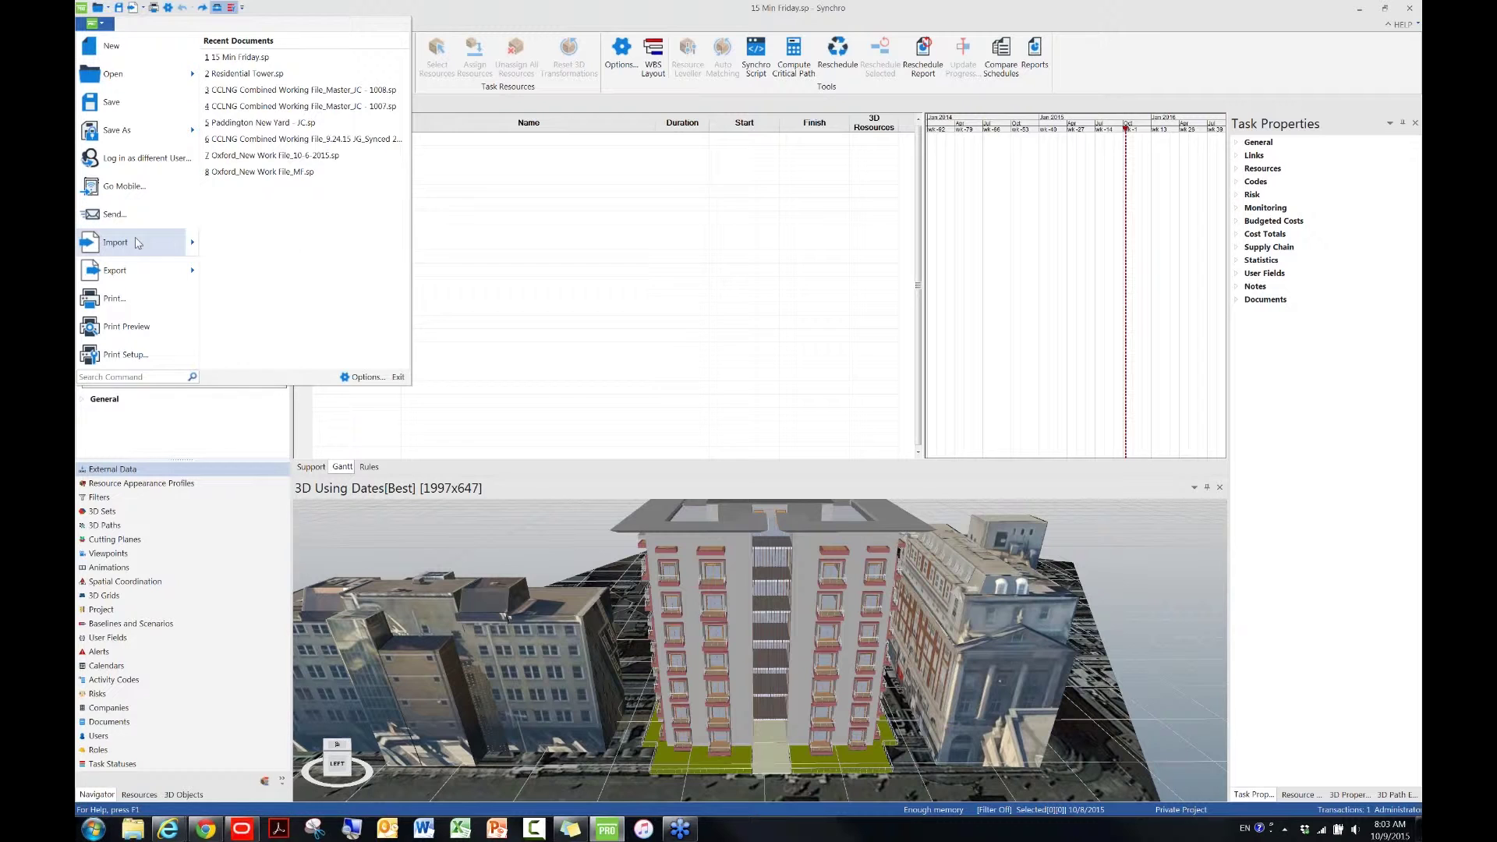
mouse_move(131, 244)
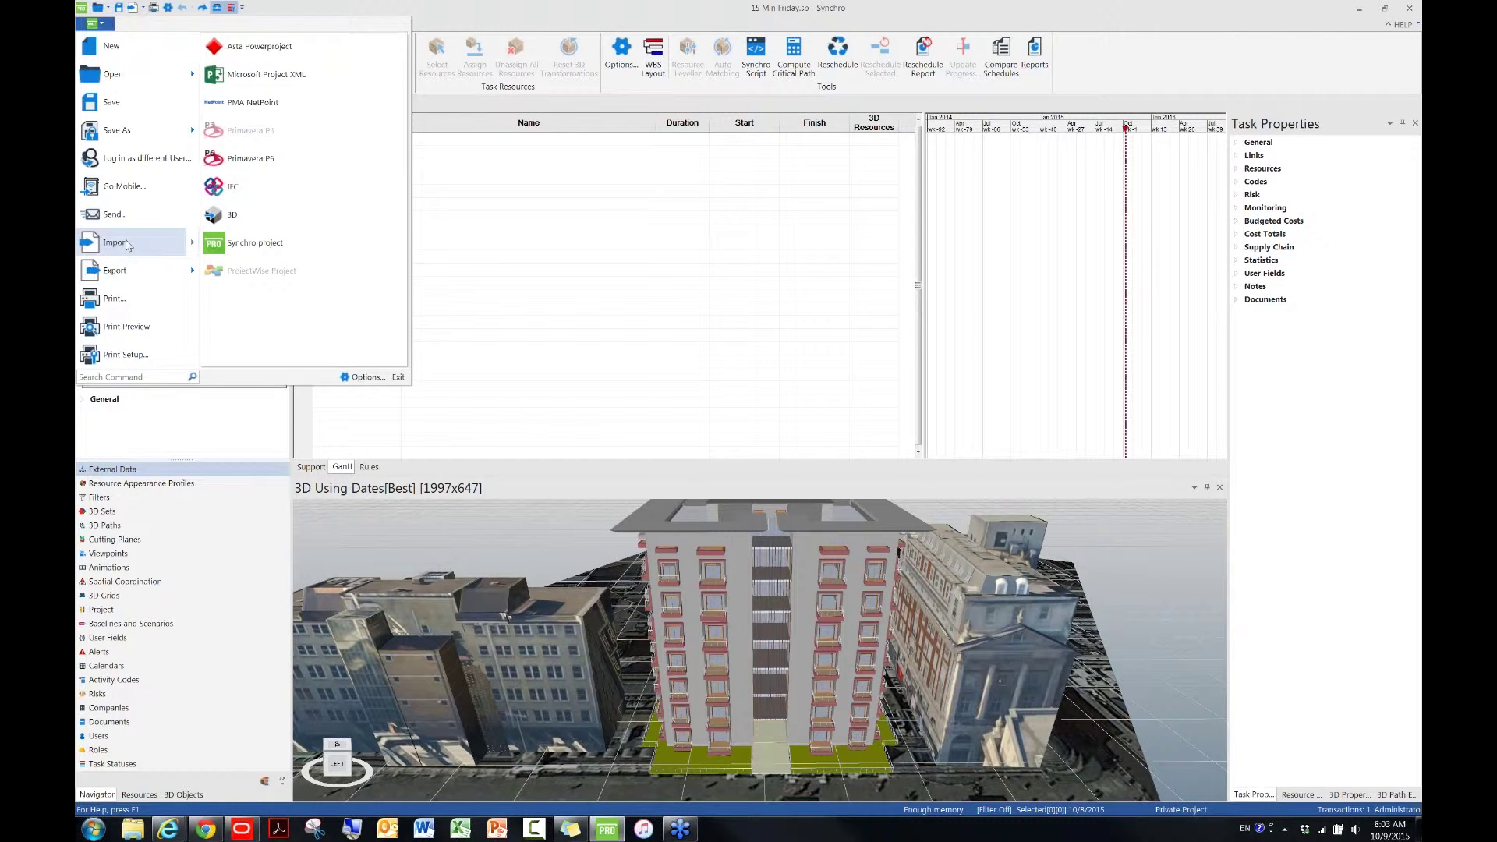
click(244, 159)
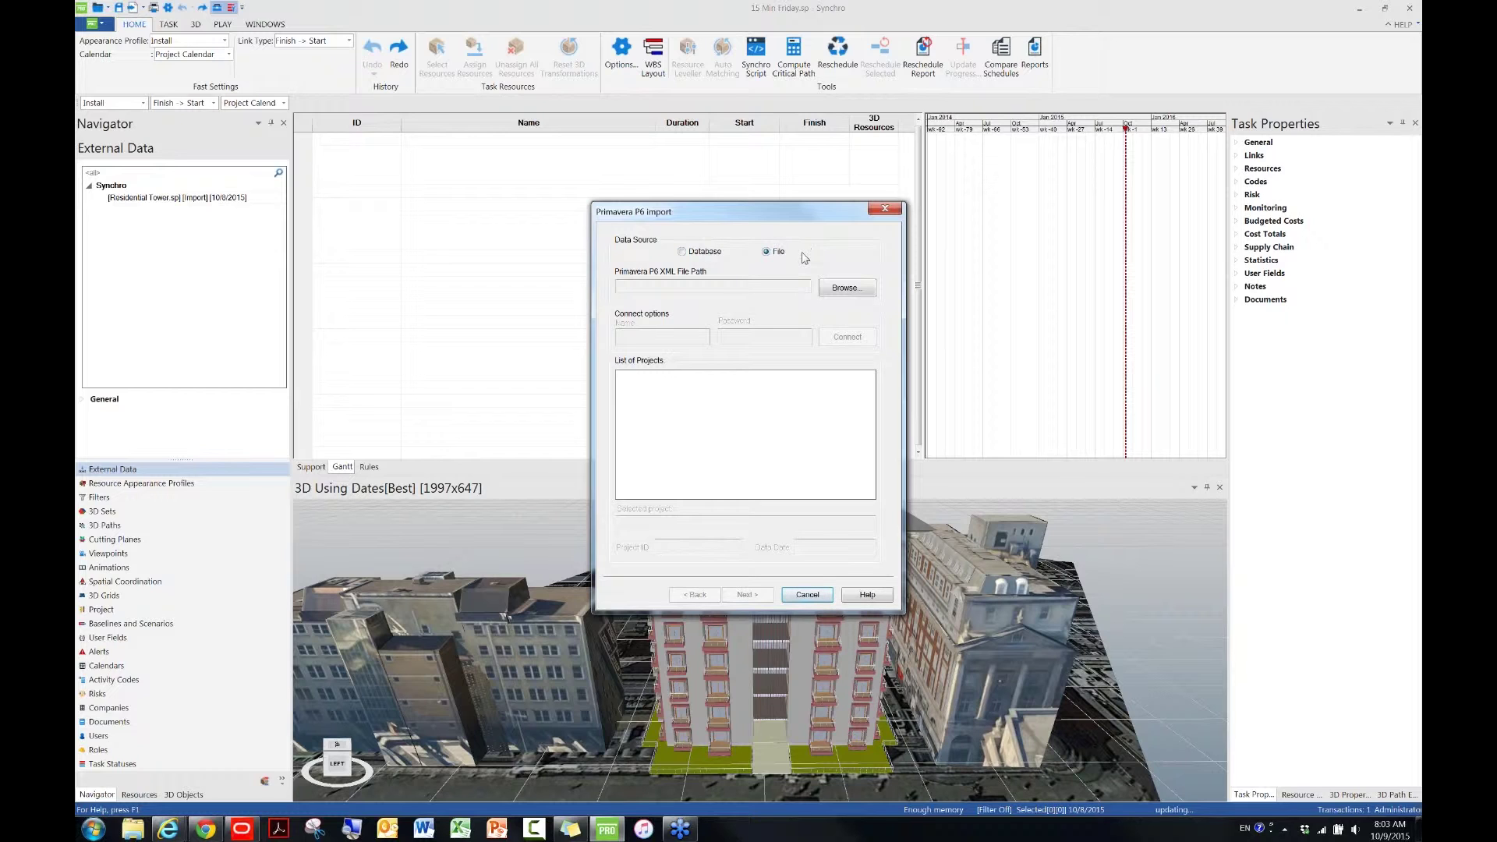
- In Primavera P6, start a project export in Primavera P6 (XML) format
click(235, 830)
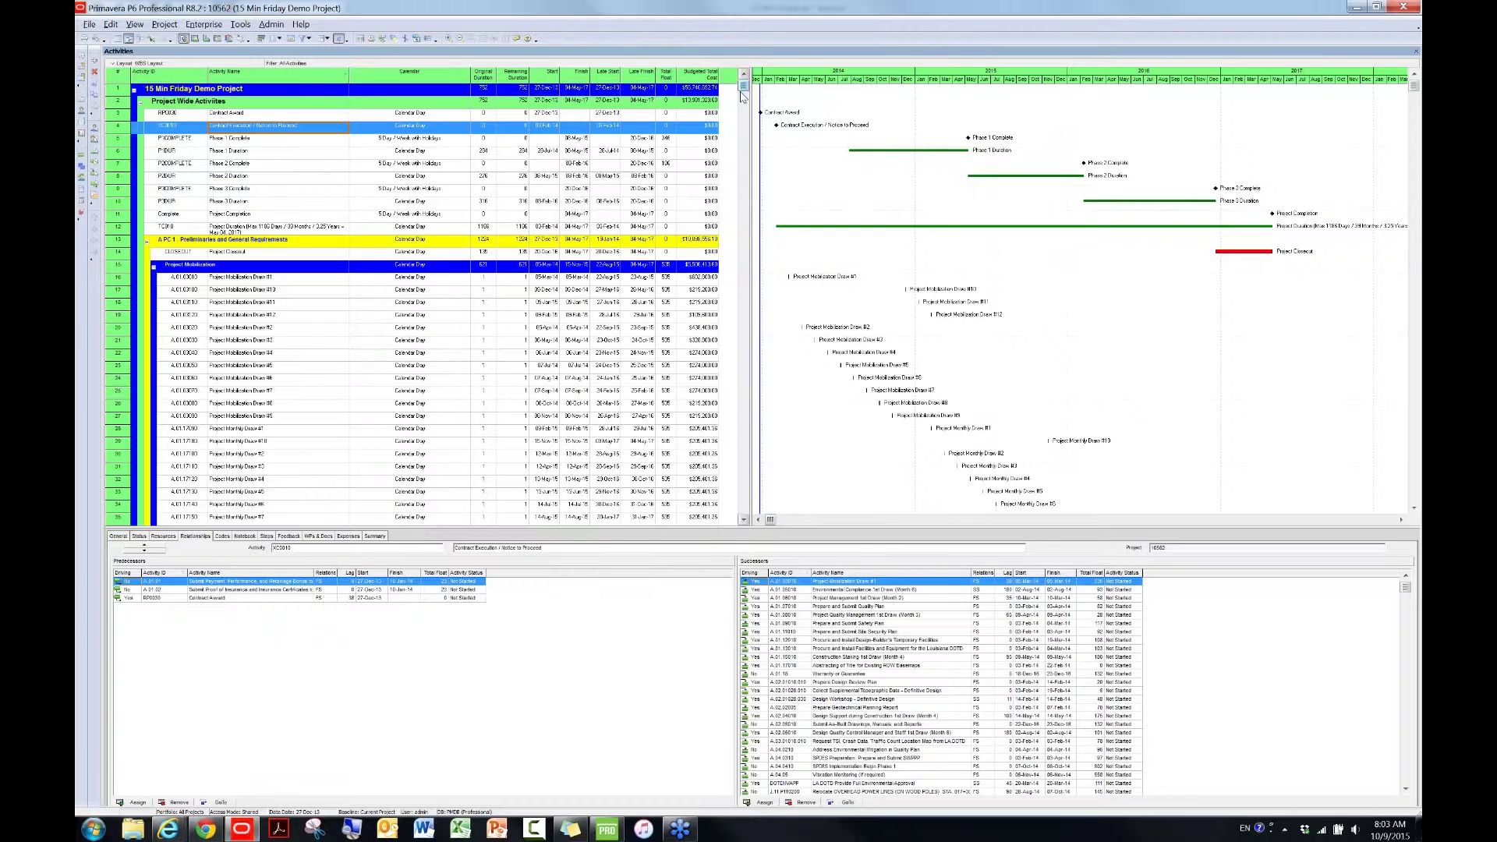
mouse_move(743, 87)
mouse_down()
mouse_move(725, 509)
mouse_move(743, 87)
mouse_up()
click(88, 24)
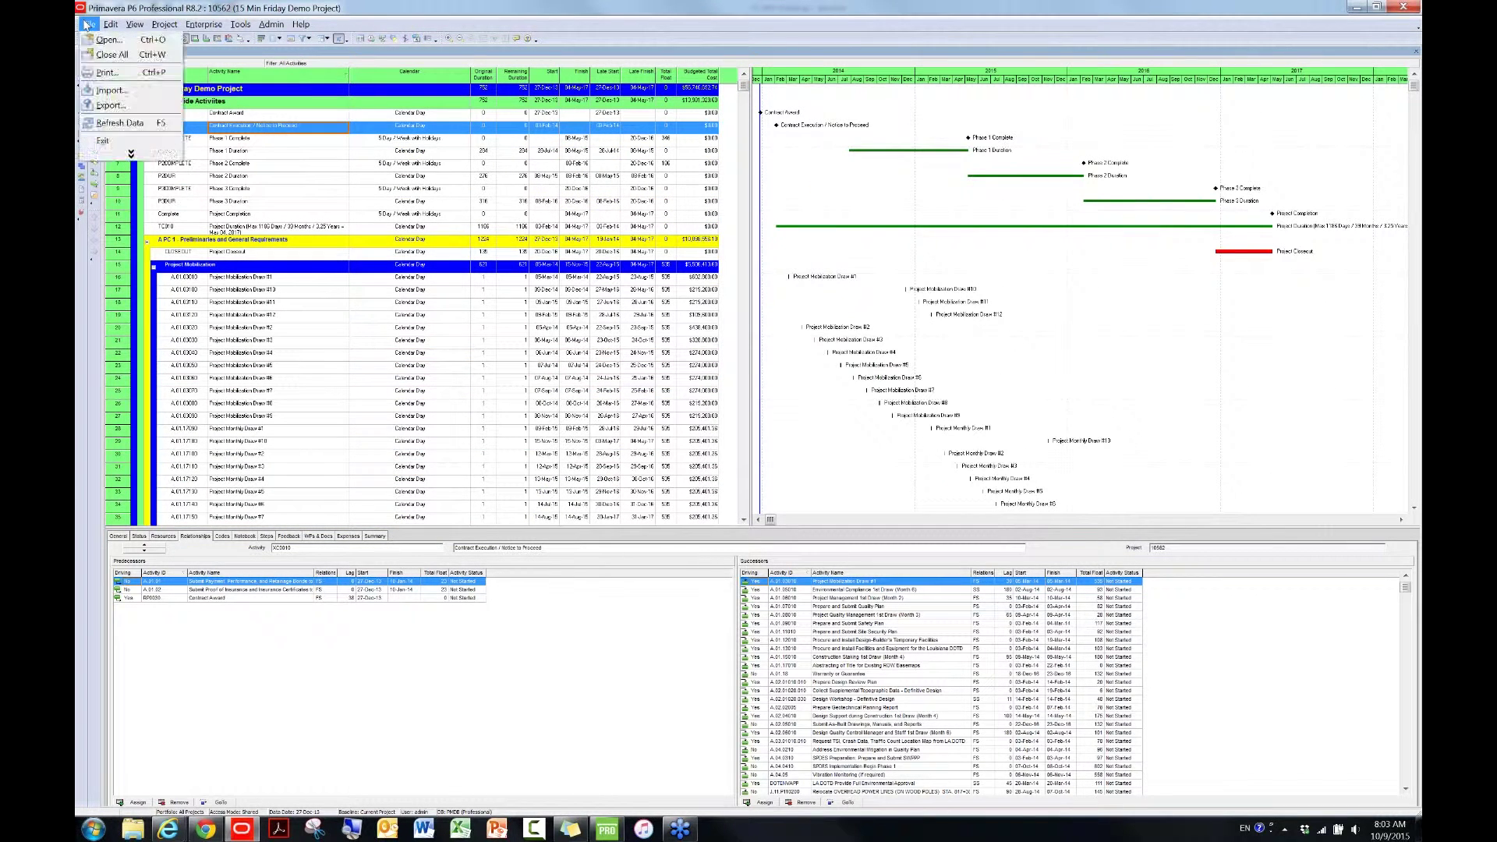
click(99, 106)
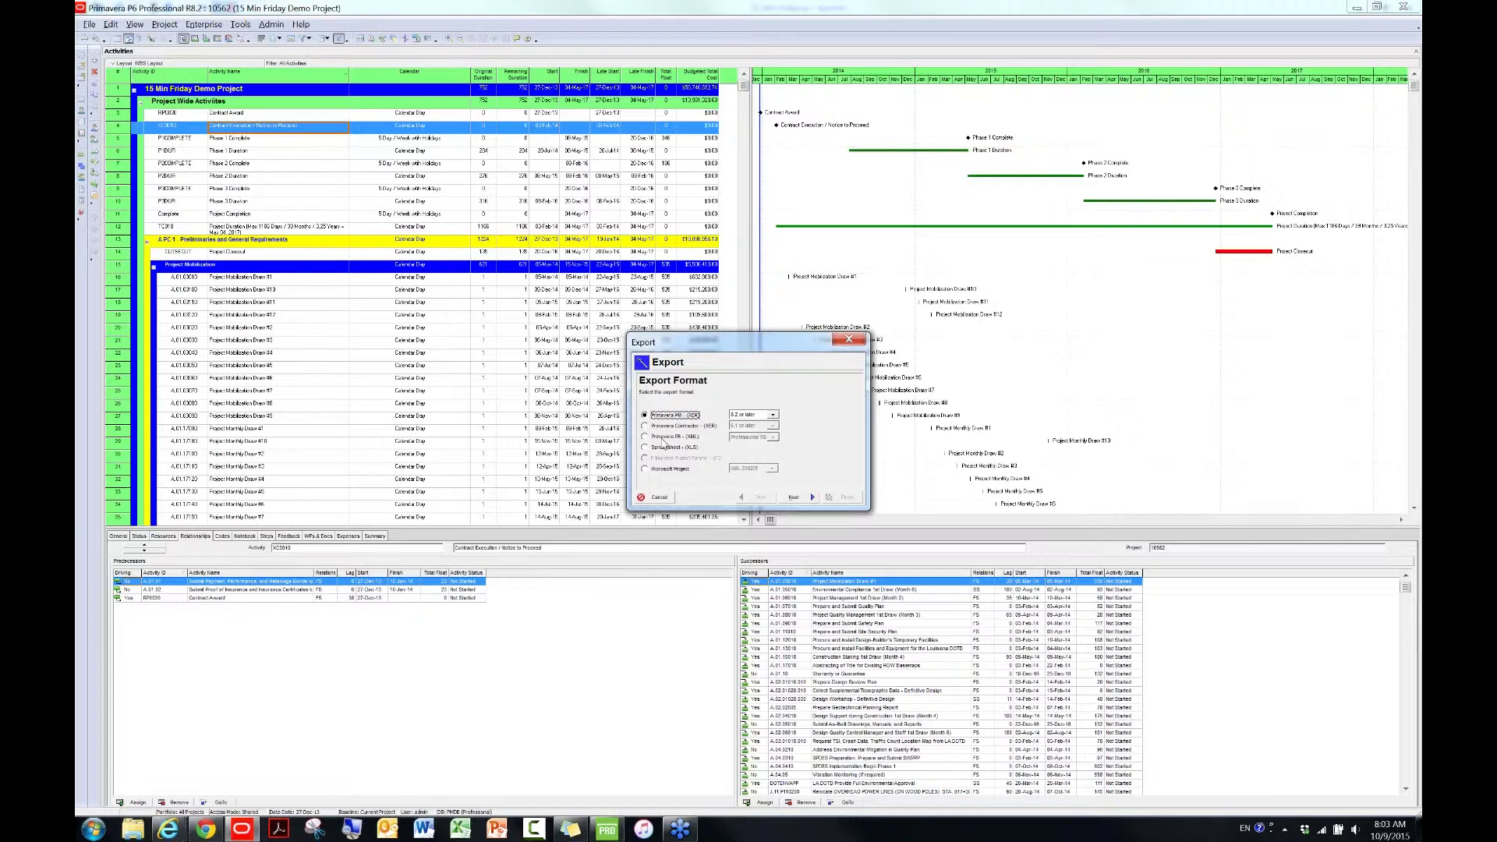
click(662, 436)
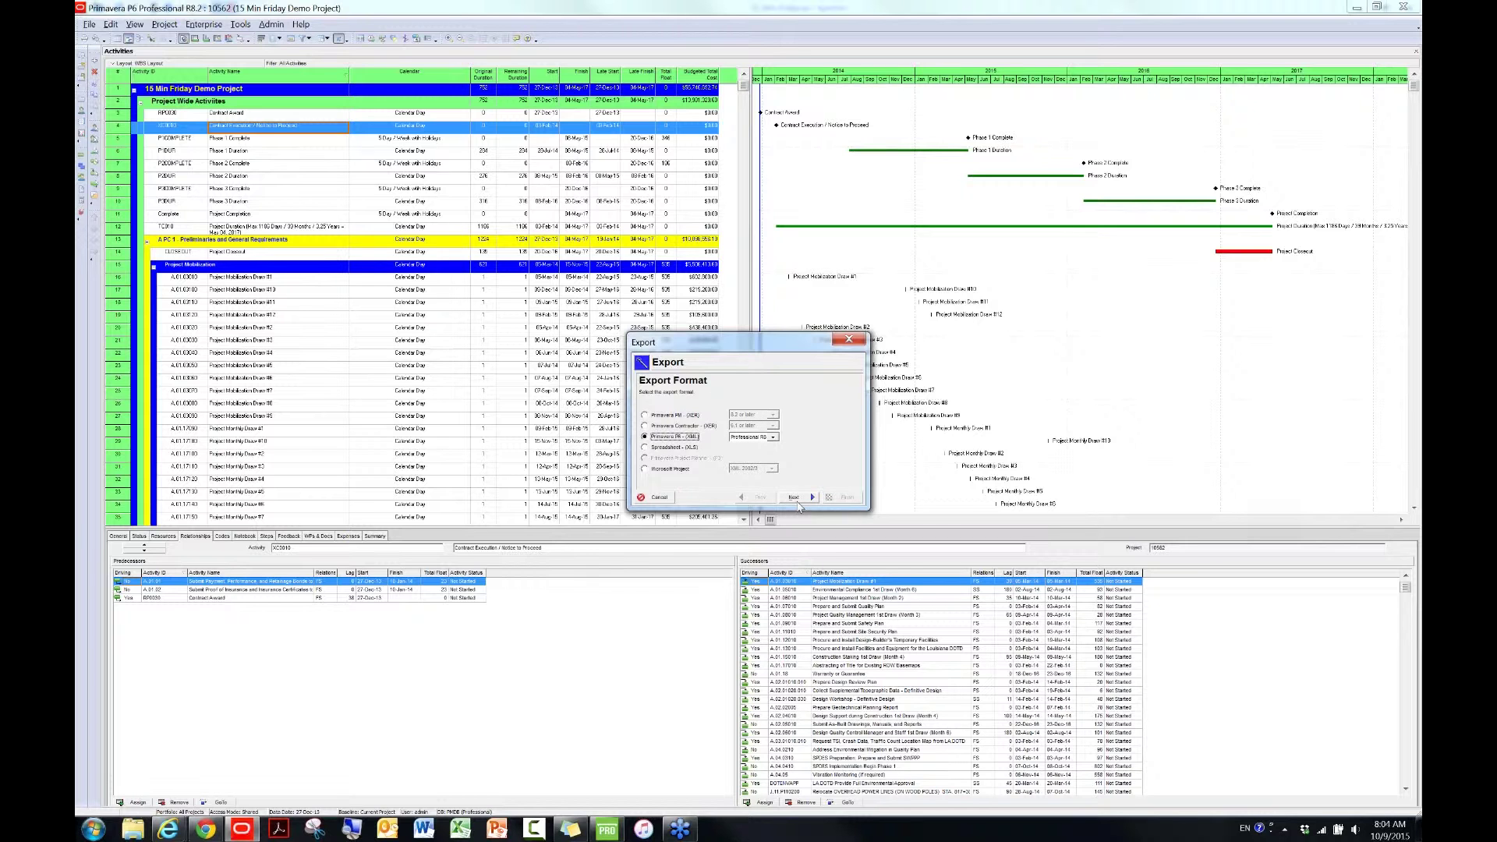
click(805, 500)
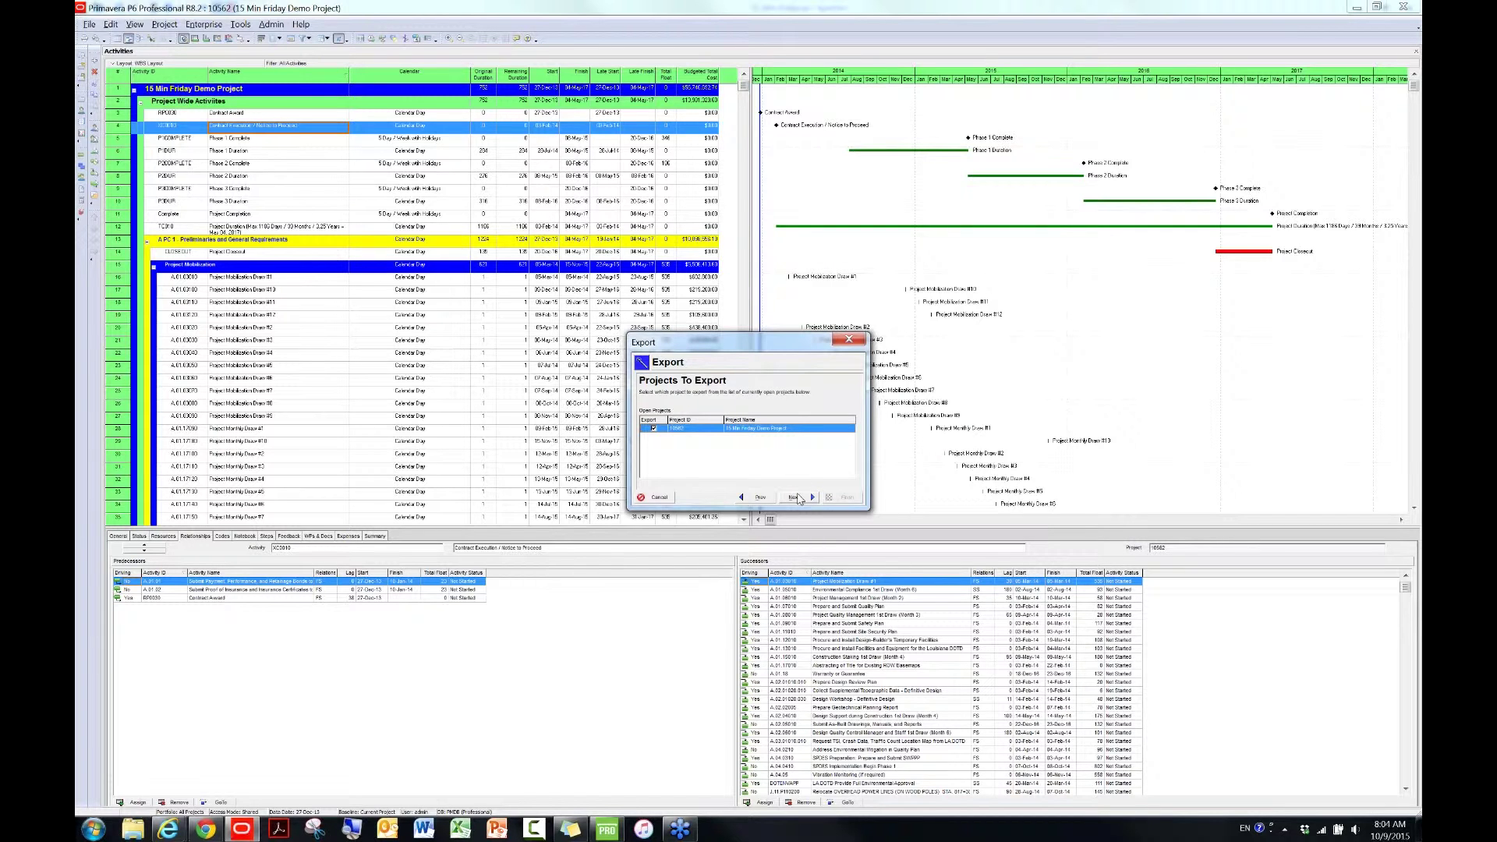
- Exclude project-level layouts from the export and open the save-location window
click(795, 497)
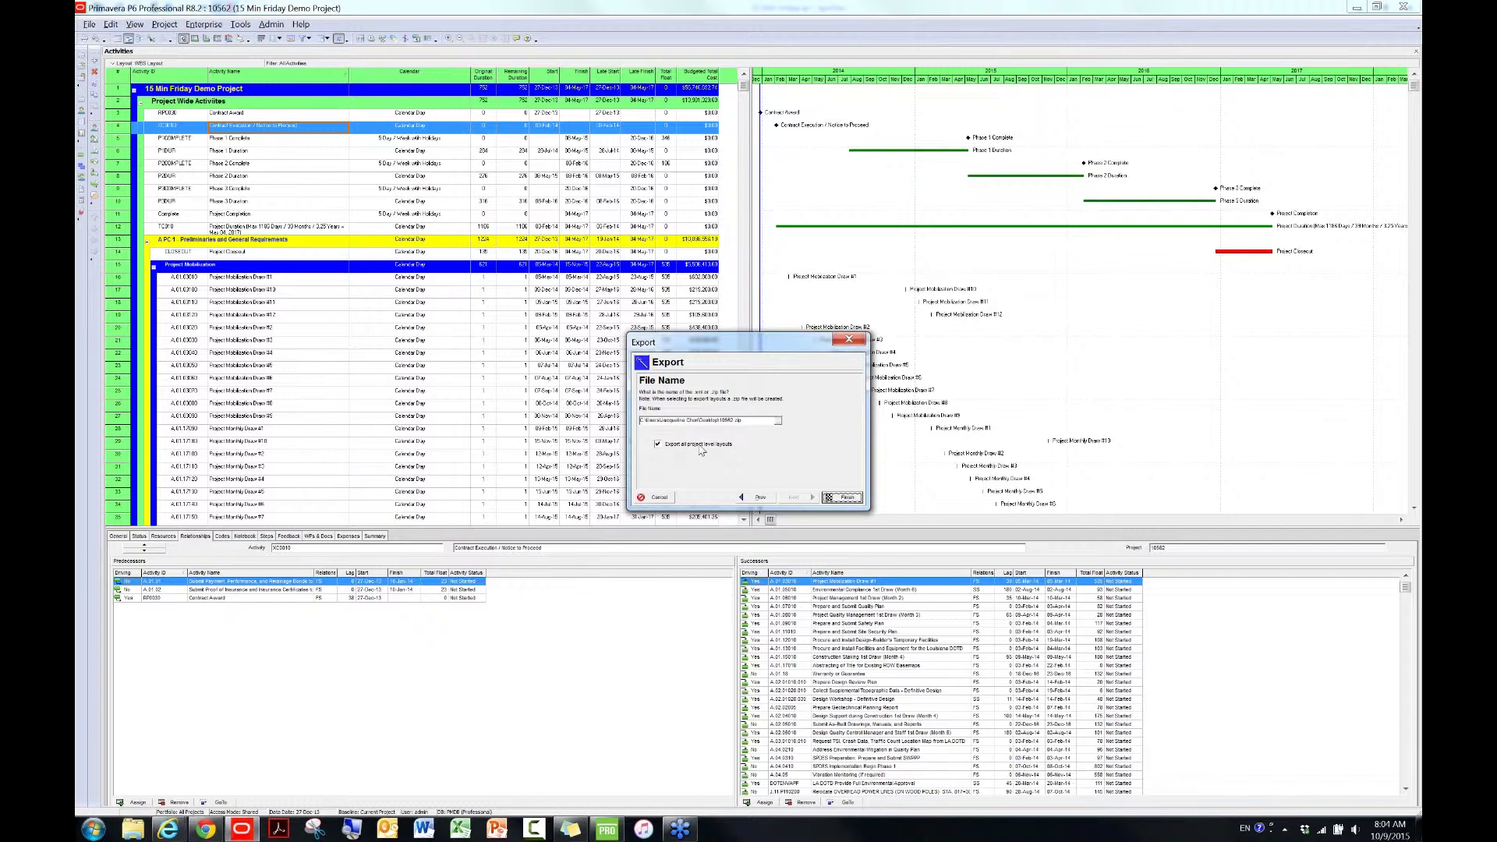
click(659, 445)
click(658, 444)
click(778, 421)
click(779, 422)
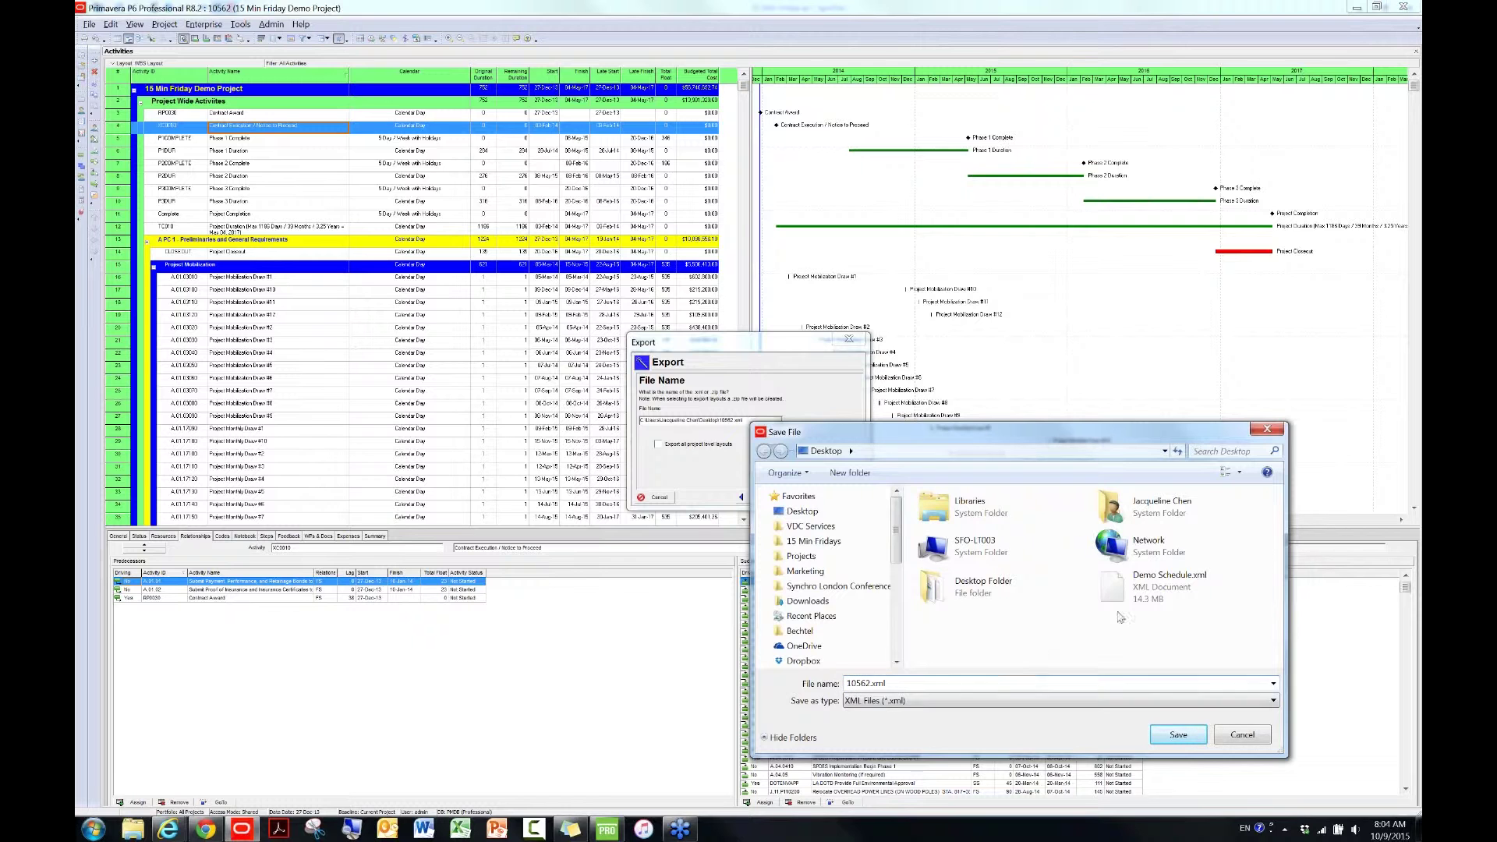
- Delete the old Demo Schedule.xml file from the Desktop
click(1140, 603)
right_click(1140, 603)
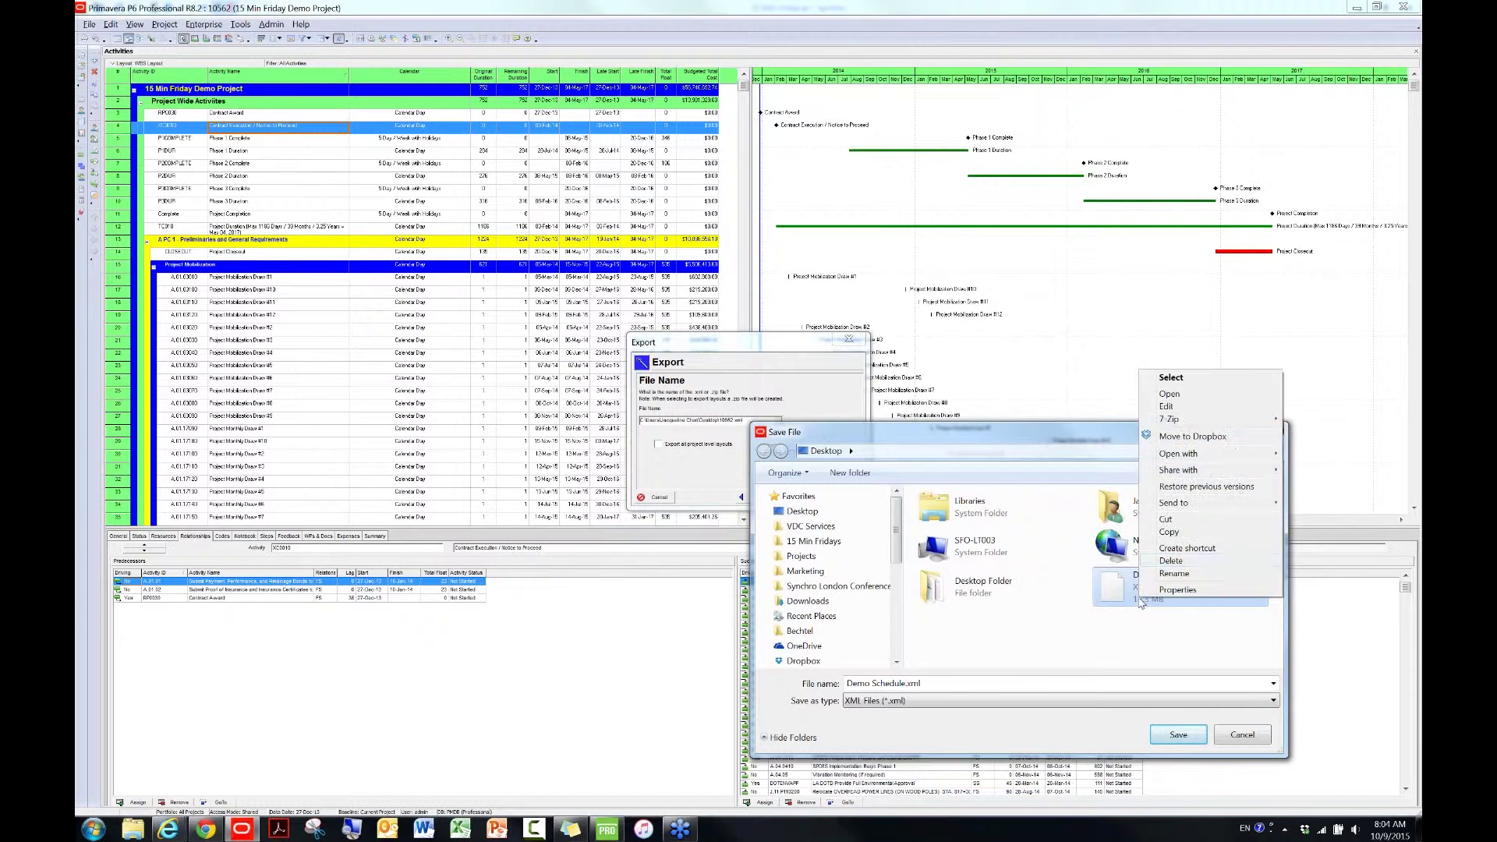
click(1171, 562)
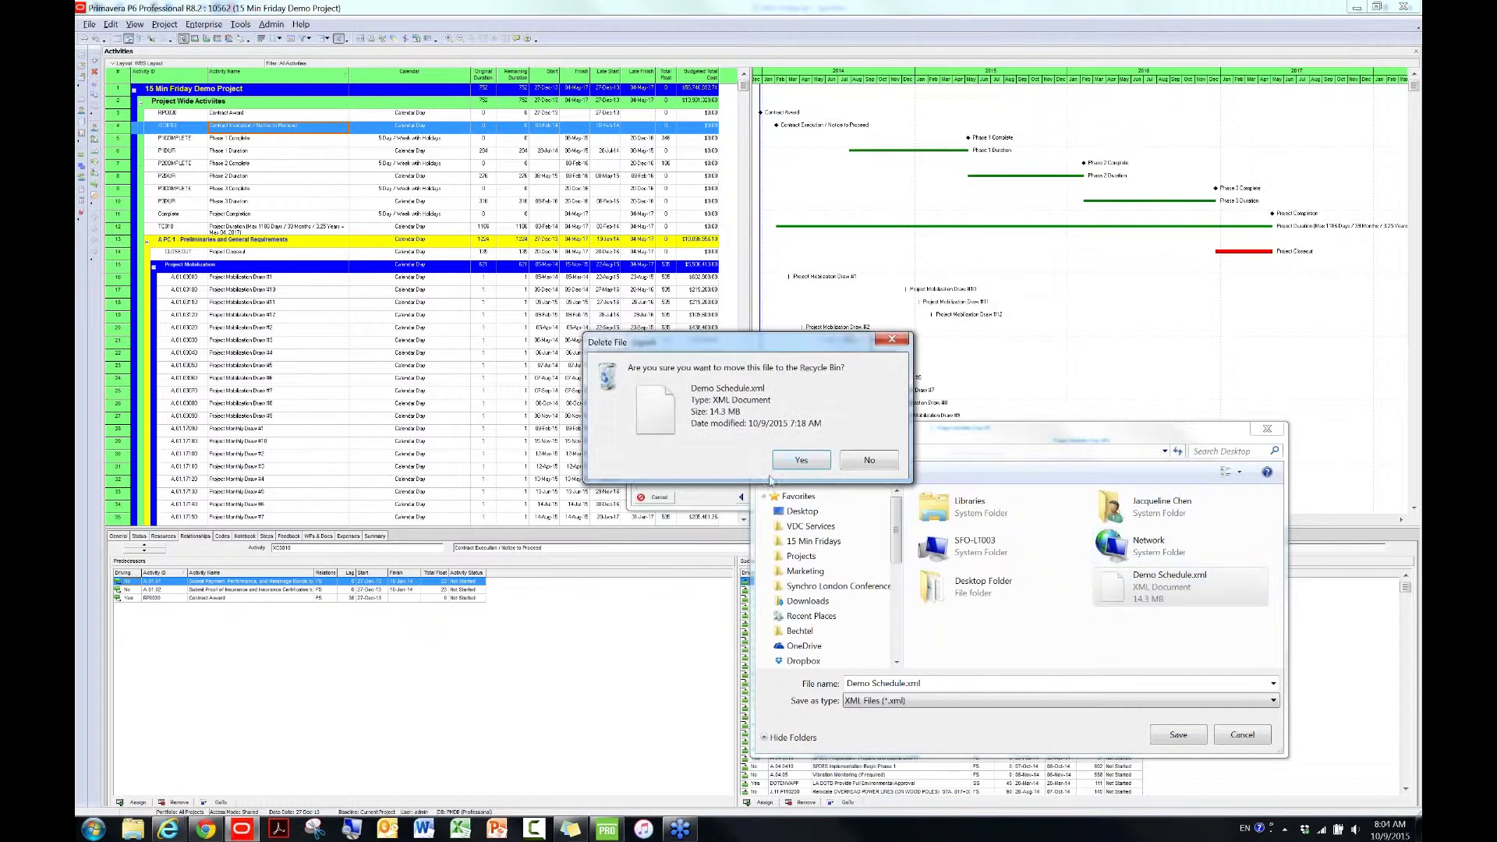
click(803, 463)
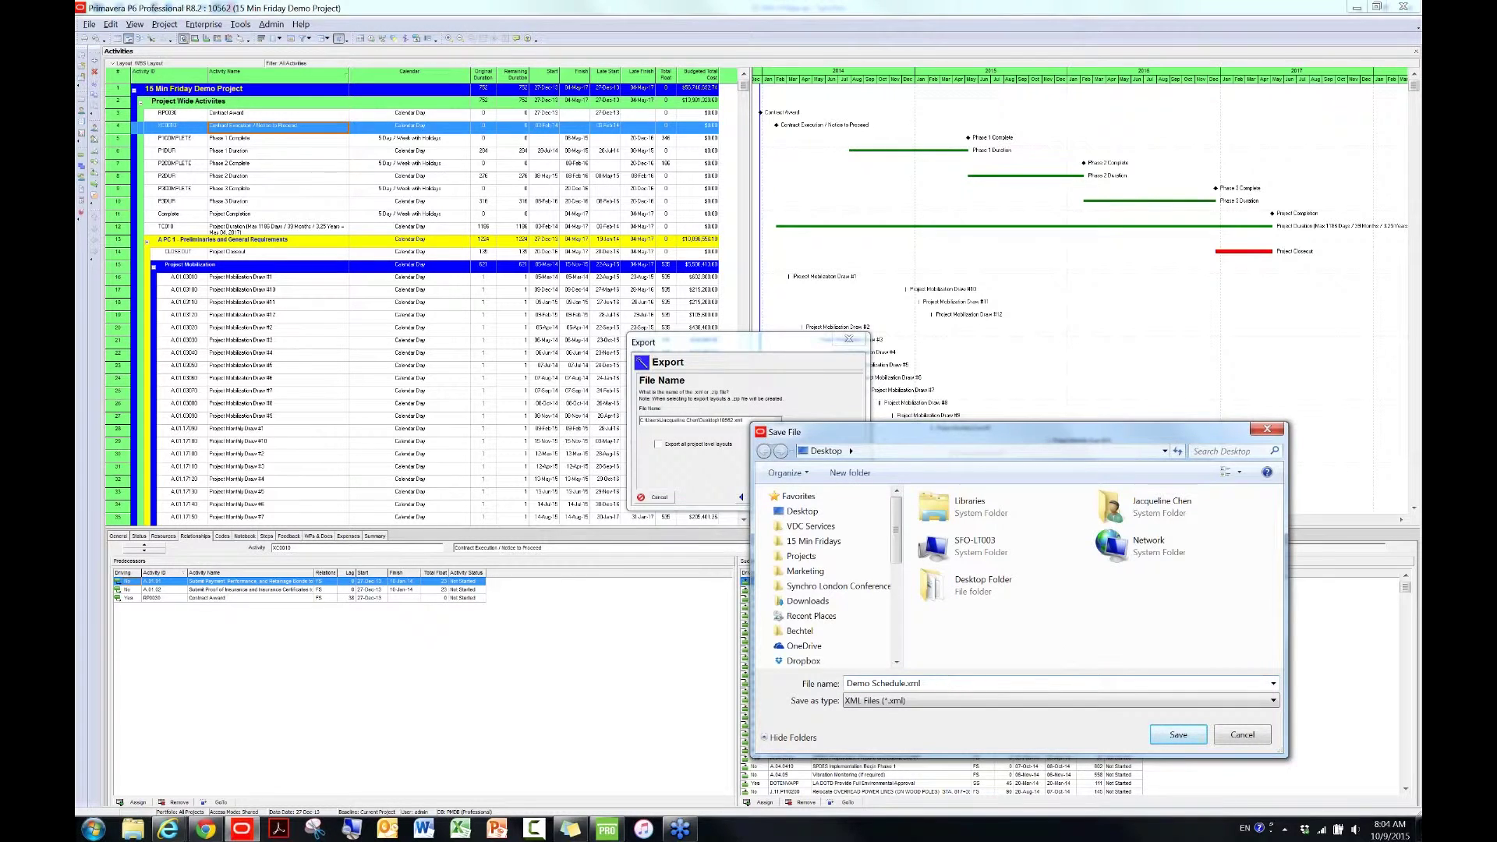
- Set the export to save as Demo Schedule.xml on the Desktop
click(802, 511)
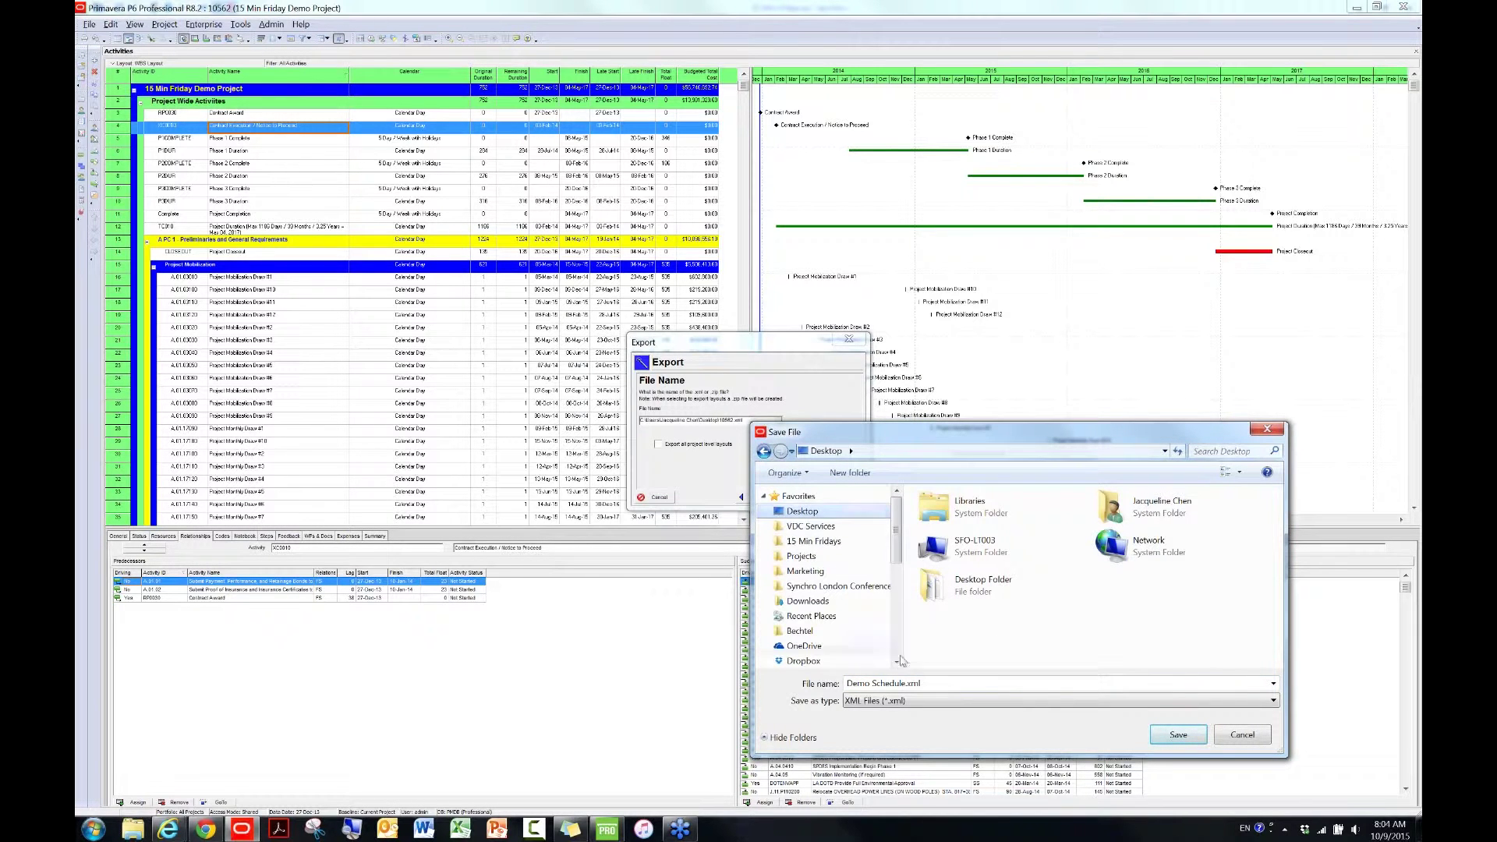
click(867, 683)
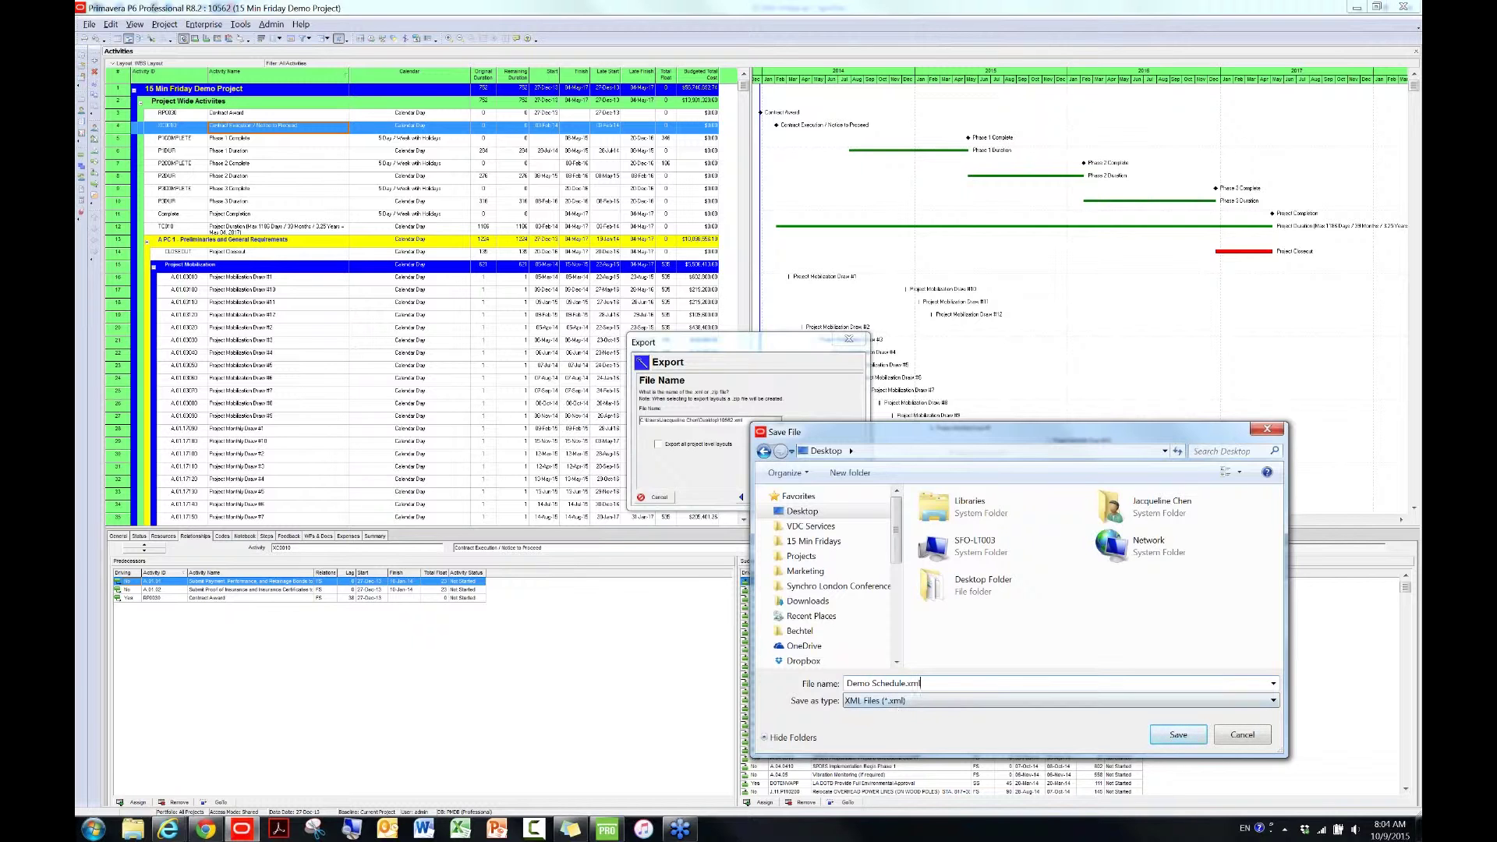
drag(928, 683, 844, 683)
click(933, 683)
click(1175, 739)
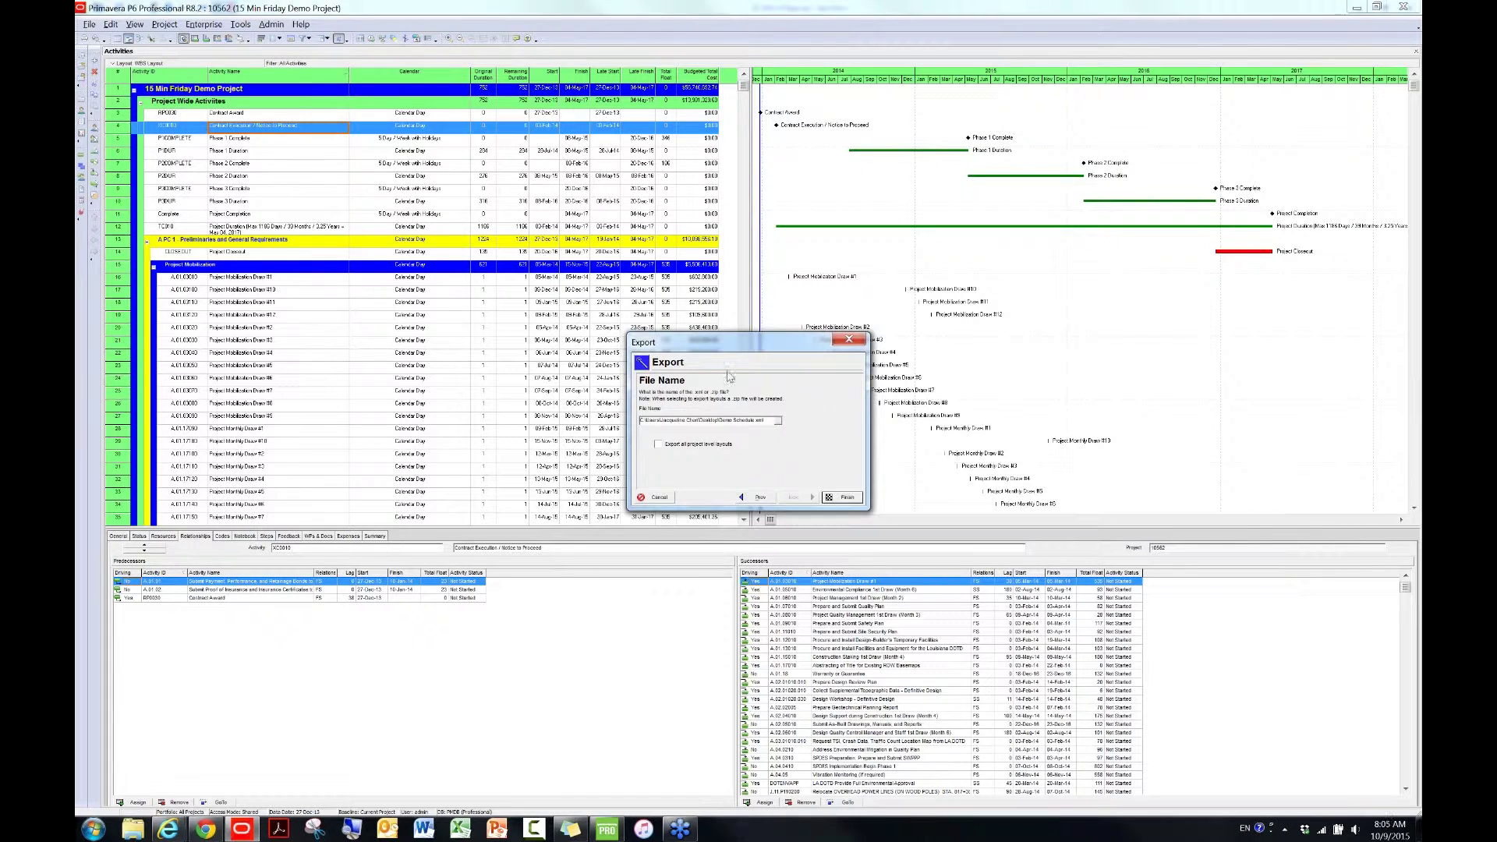
- Run the XML export, close the results, and return to the Synchro project window
click(849, 498)
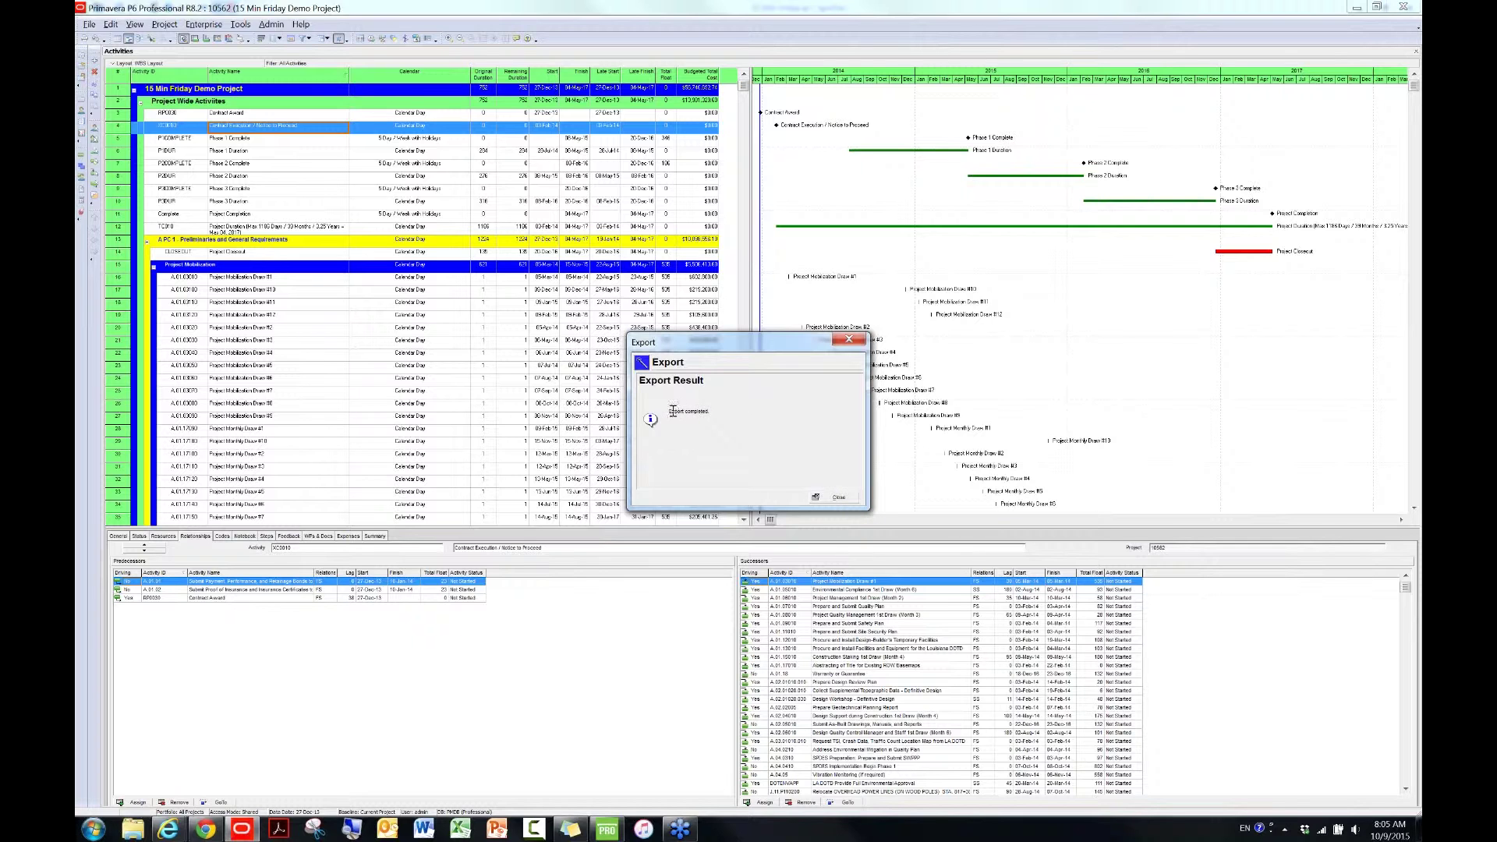
click(850, 499)
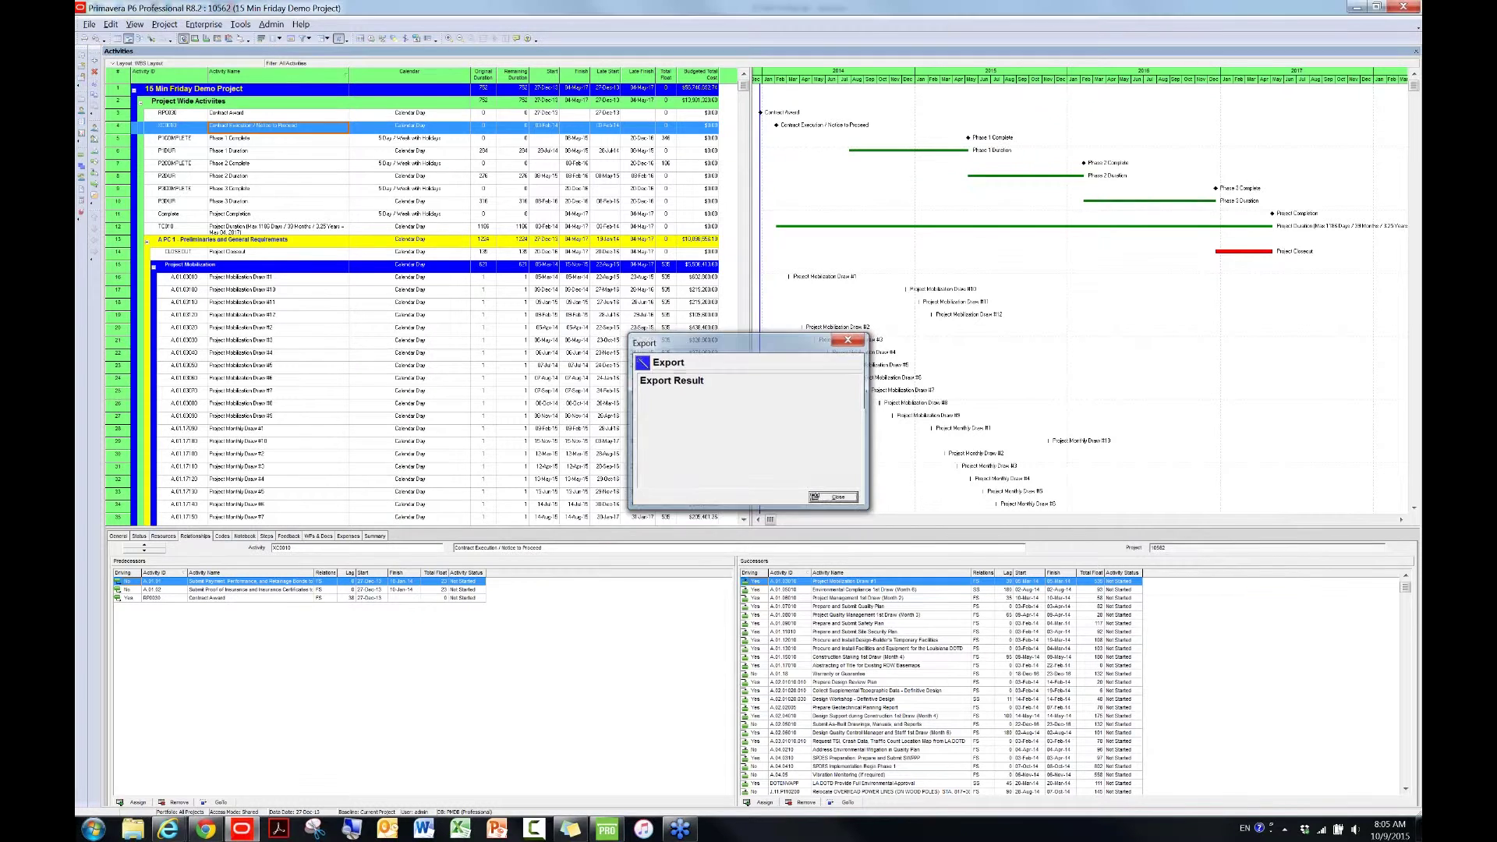
mouse_move(608, 828)
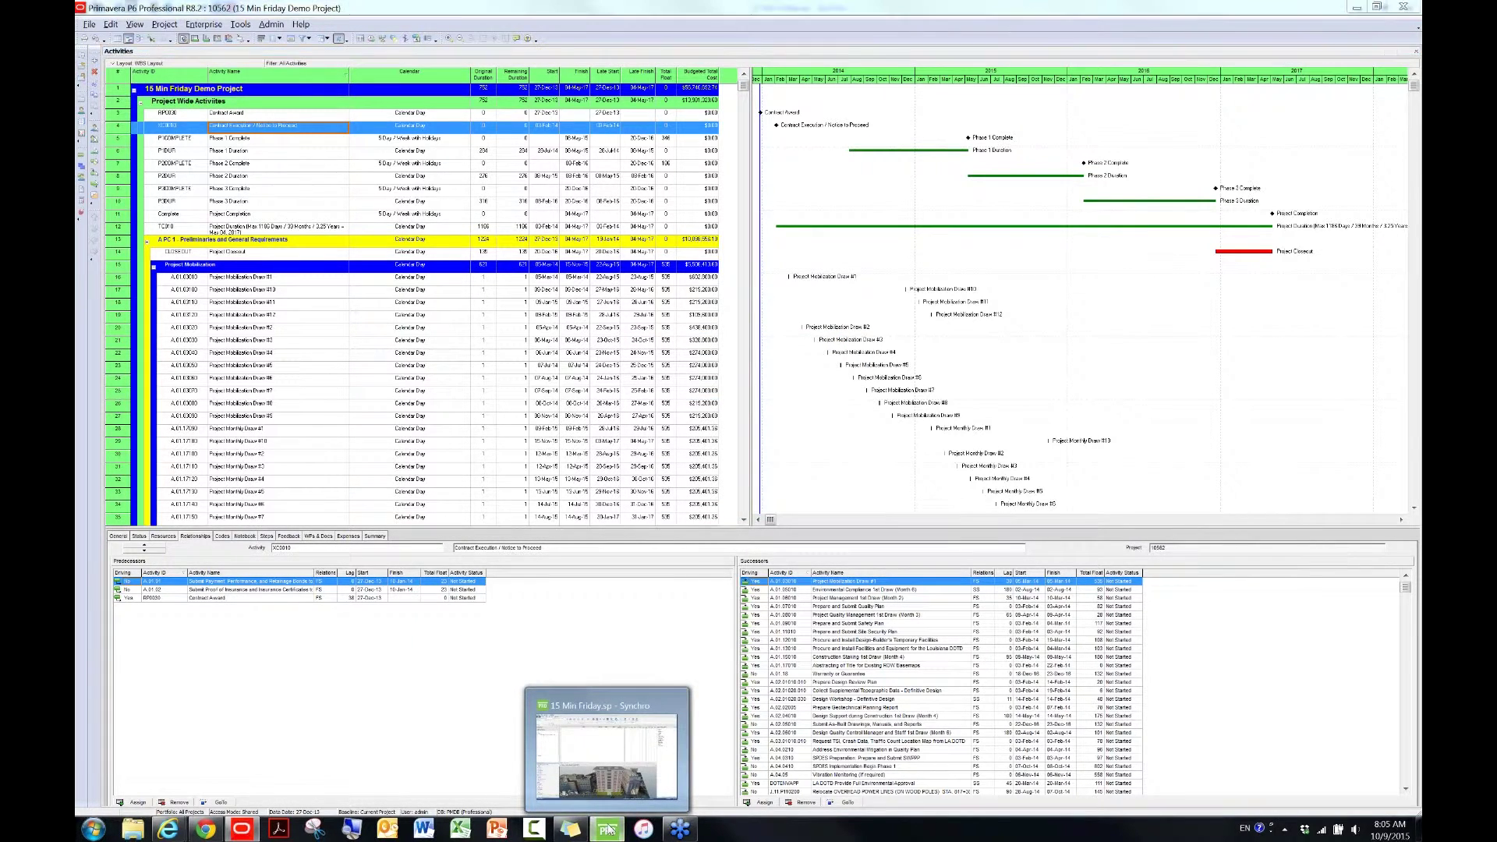
click(609, 829)
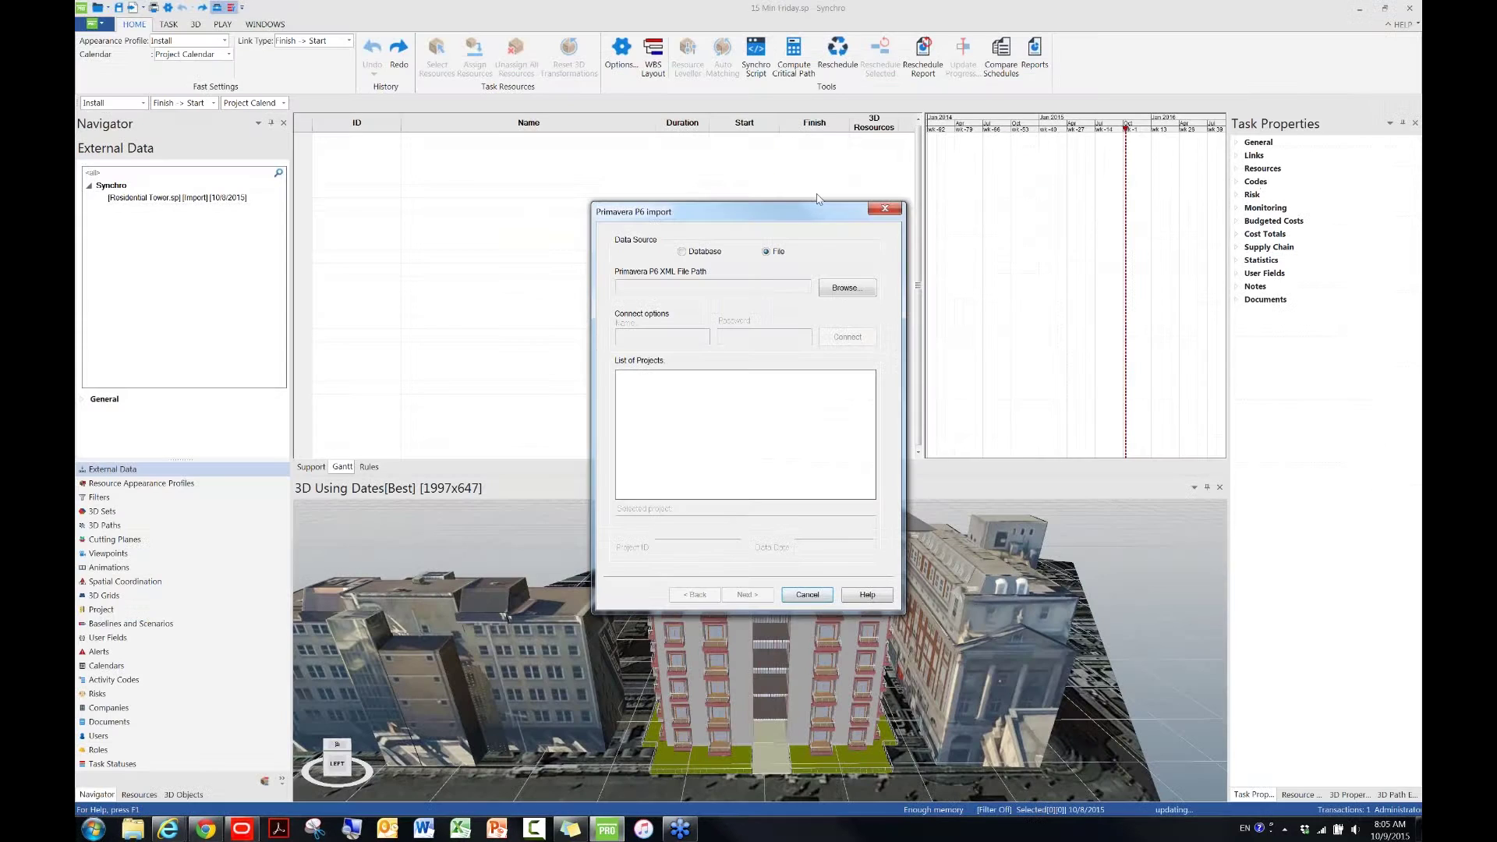
- Reopen the Primavera P6 import and select Demo Schedule.xml as the source file
click(891, 211)
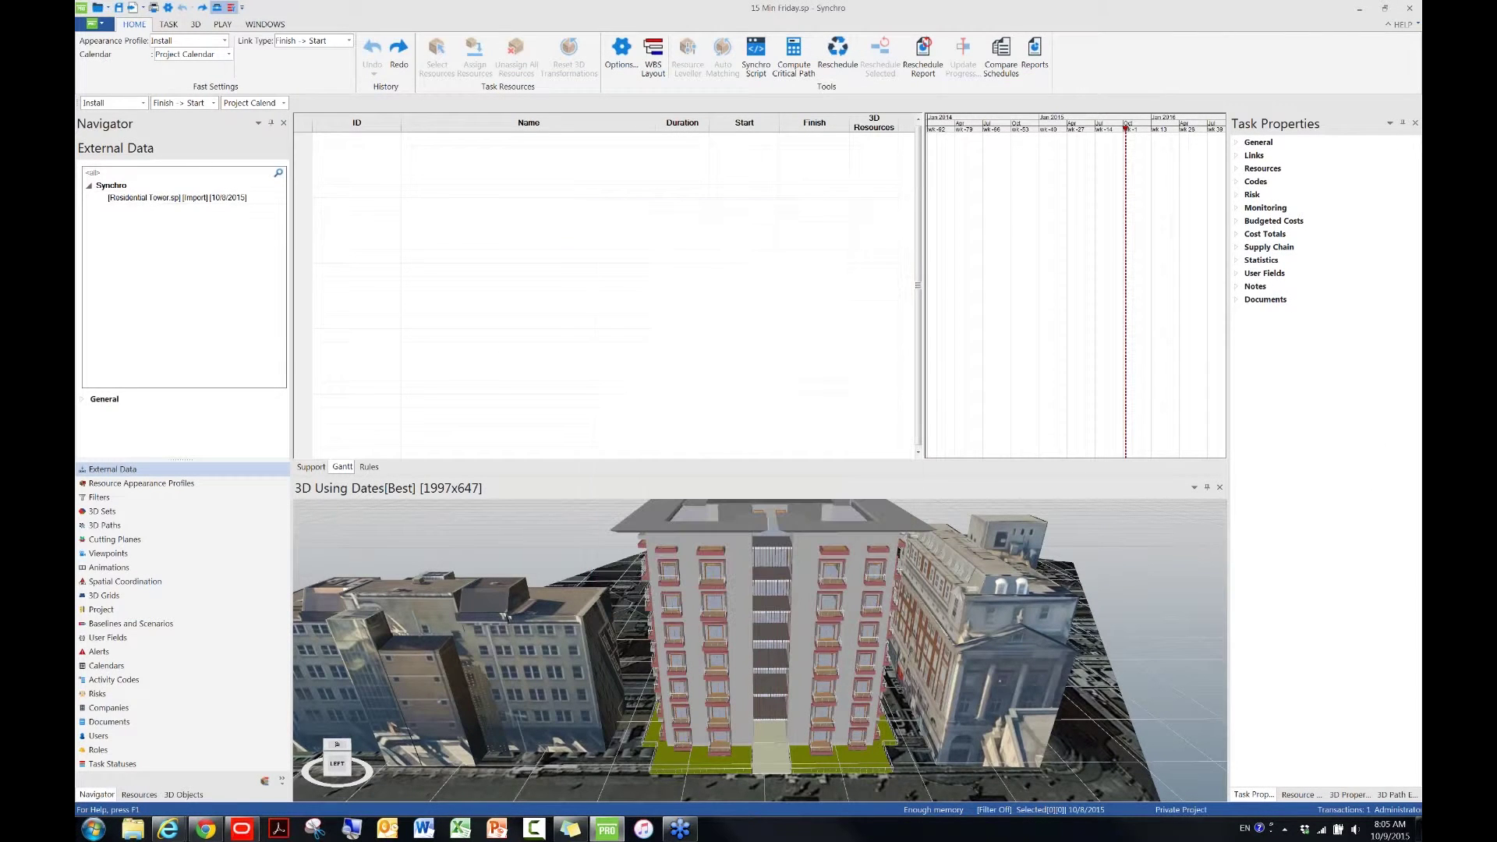
click(98, 28)
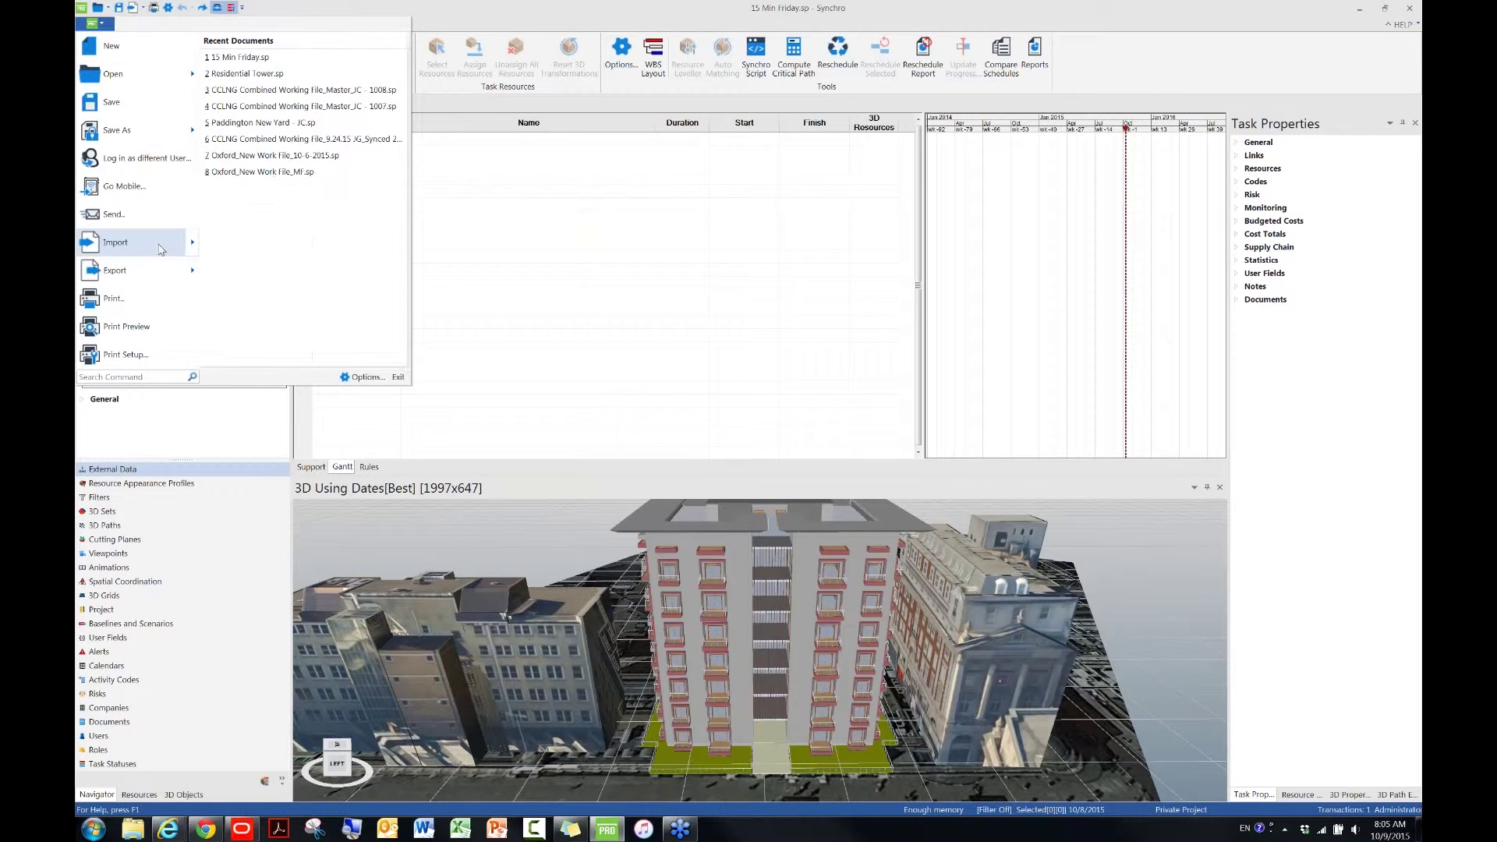
mouse_move(124, 242)
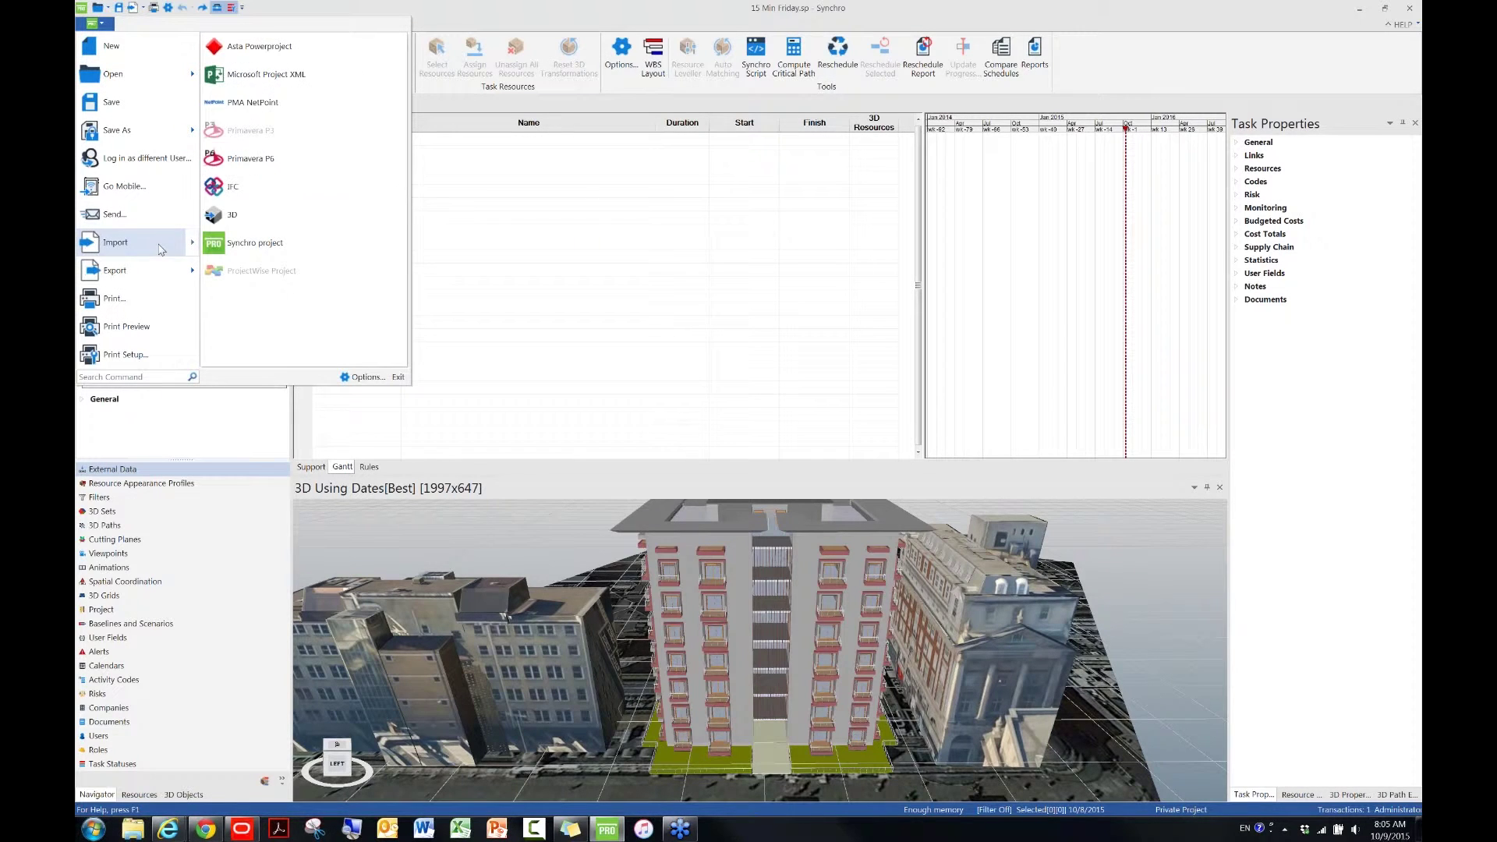
click(270, 162)
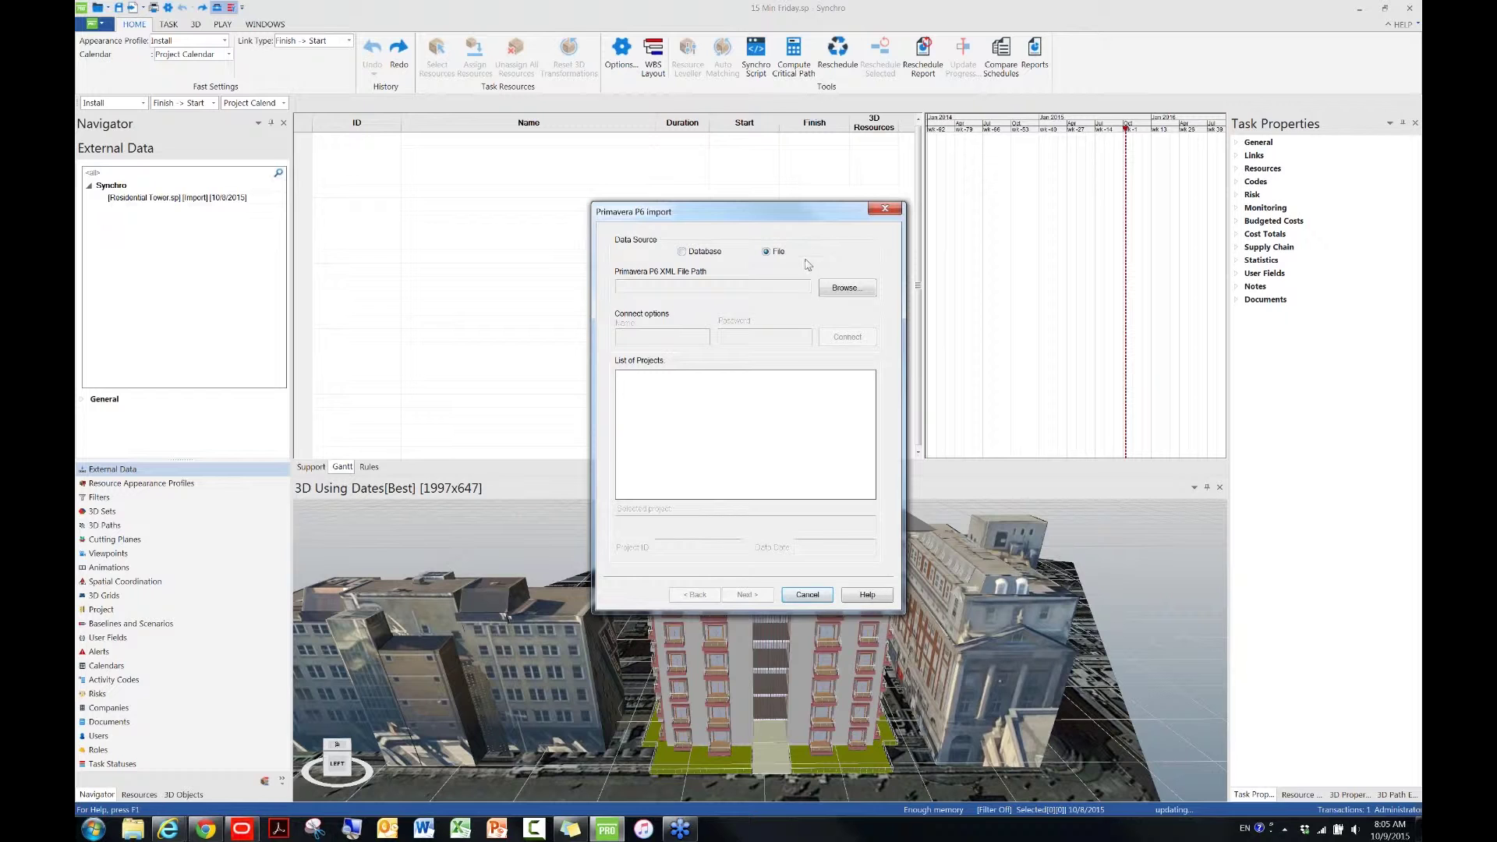
click(842, 290)
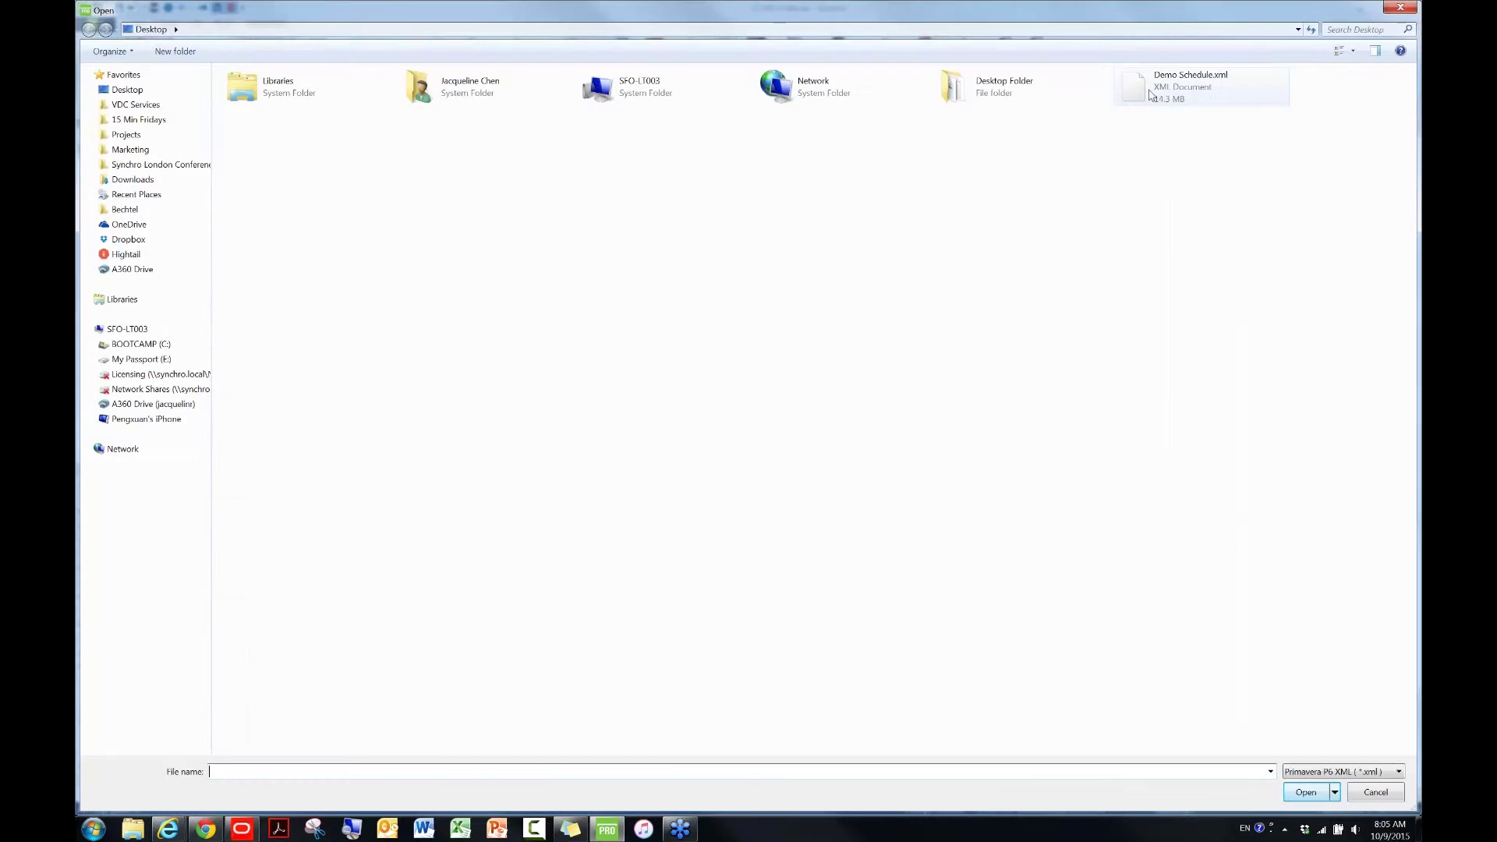
double_click(1169, 87)
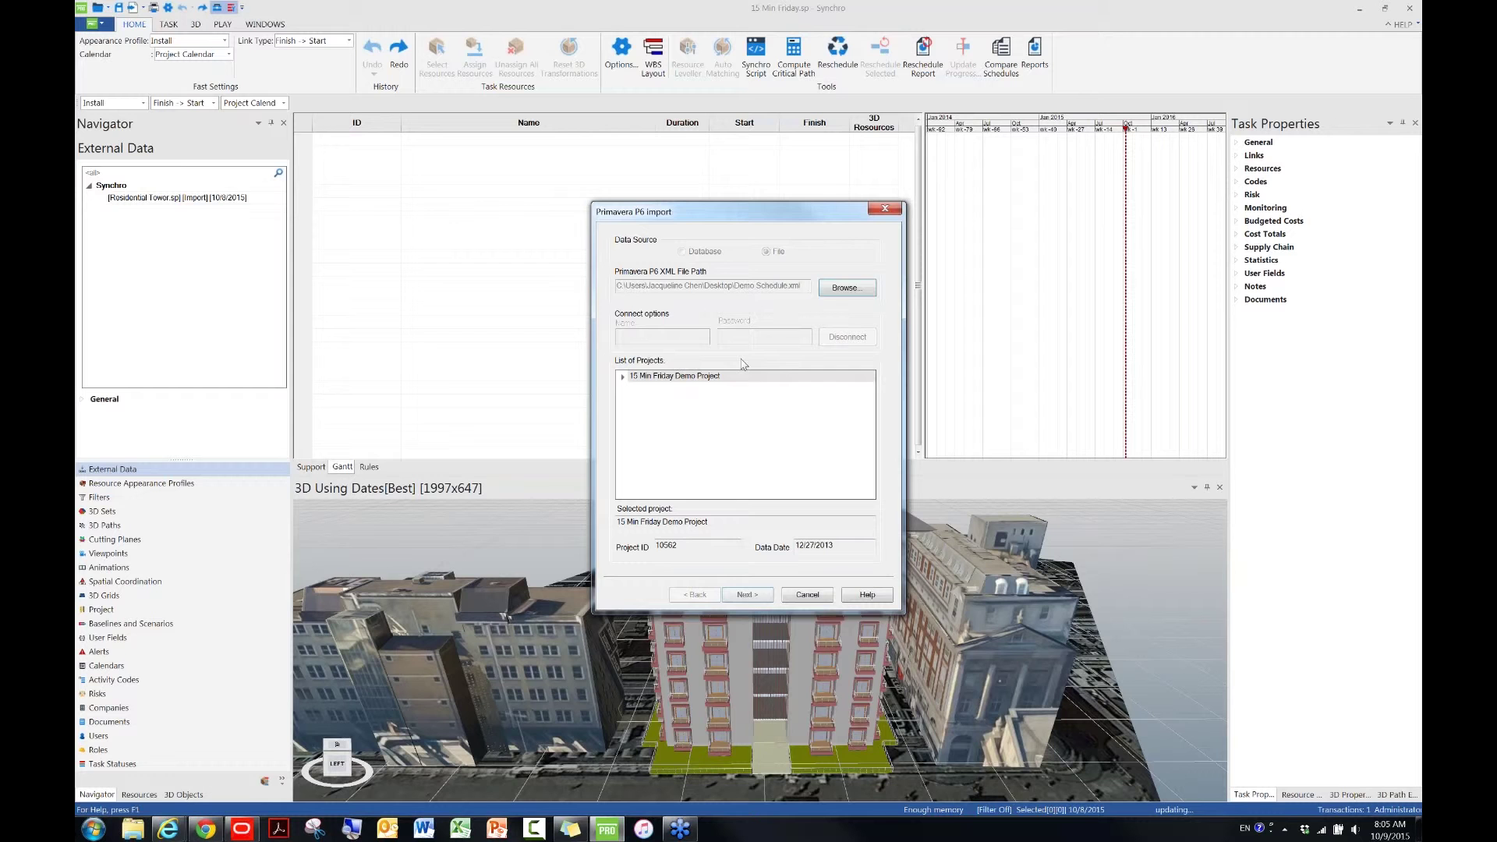
- Run the import of the 15 Min Friday Demo Project and review the output log
click(750, 599)
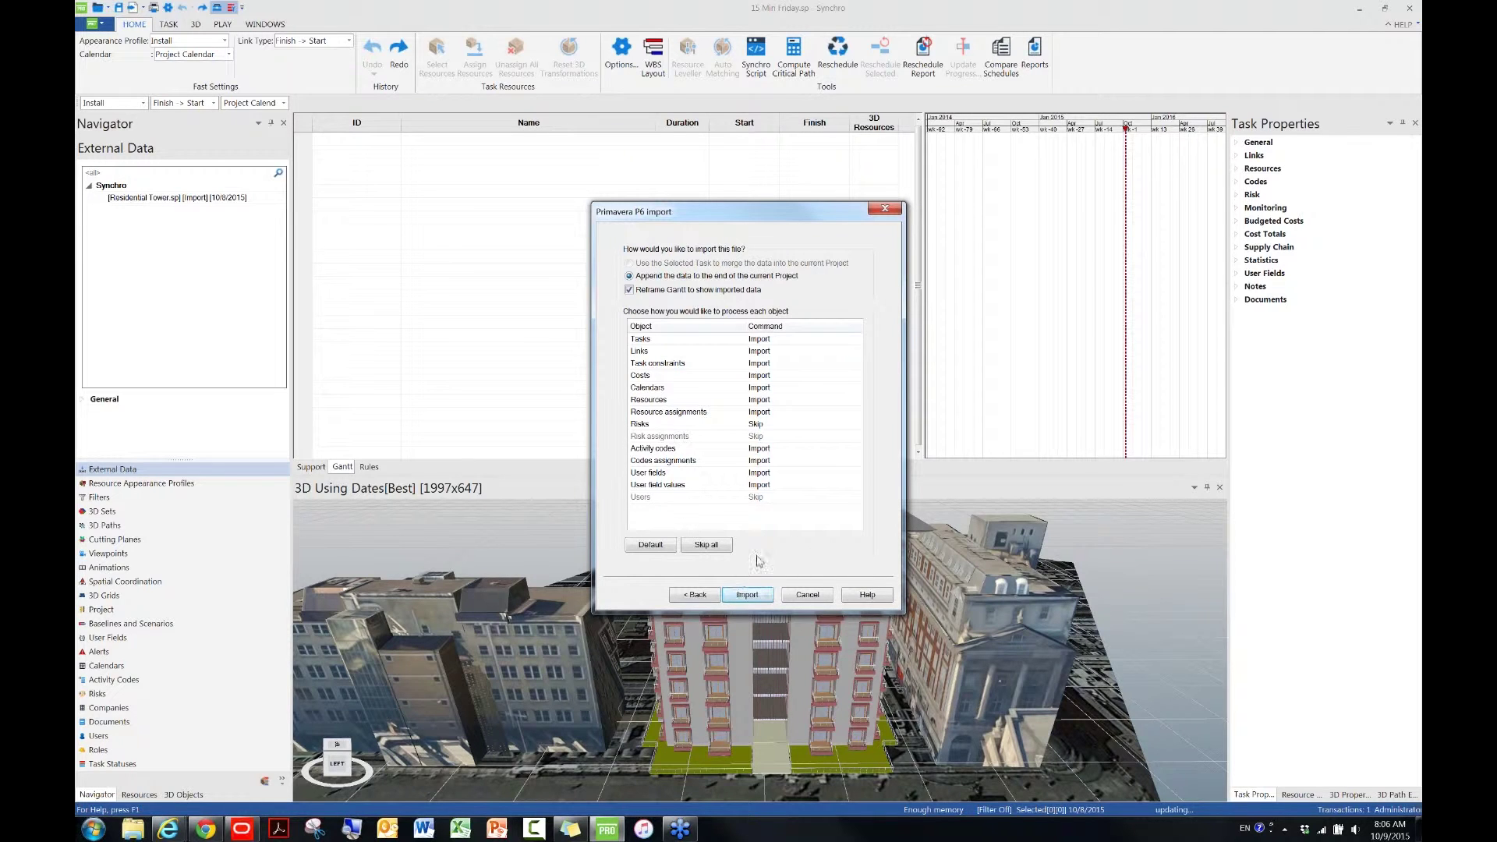
click(755, 595)
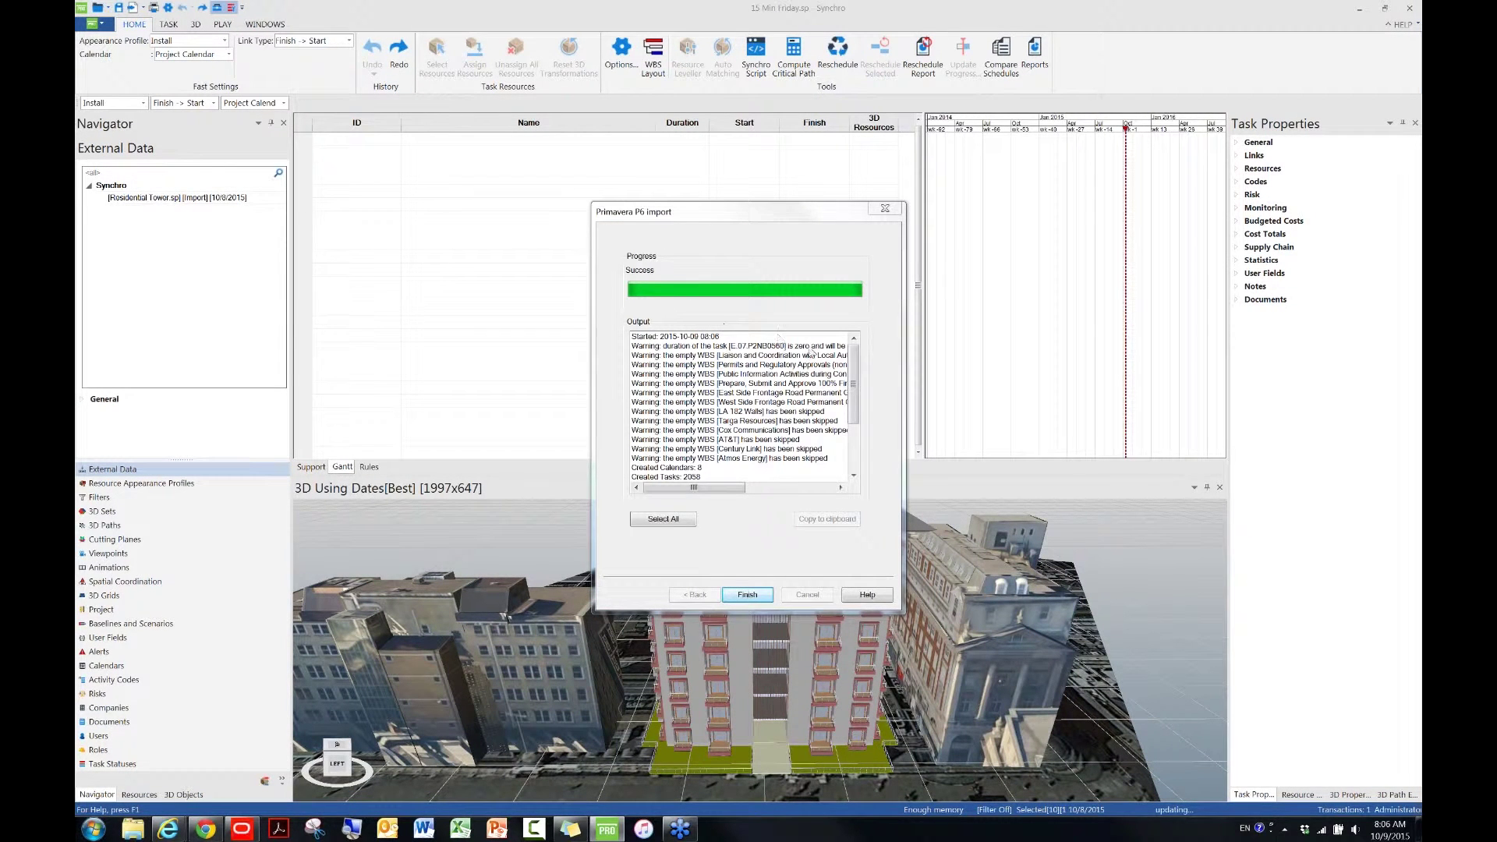
mouse_move(853, 355)
mouse_down()
mouse_move(856, 379)
mouse_move(858, 365)
mouse_up()
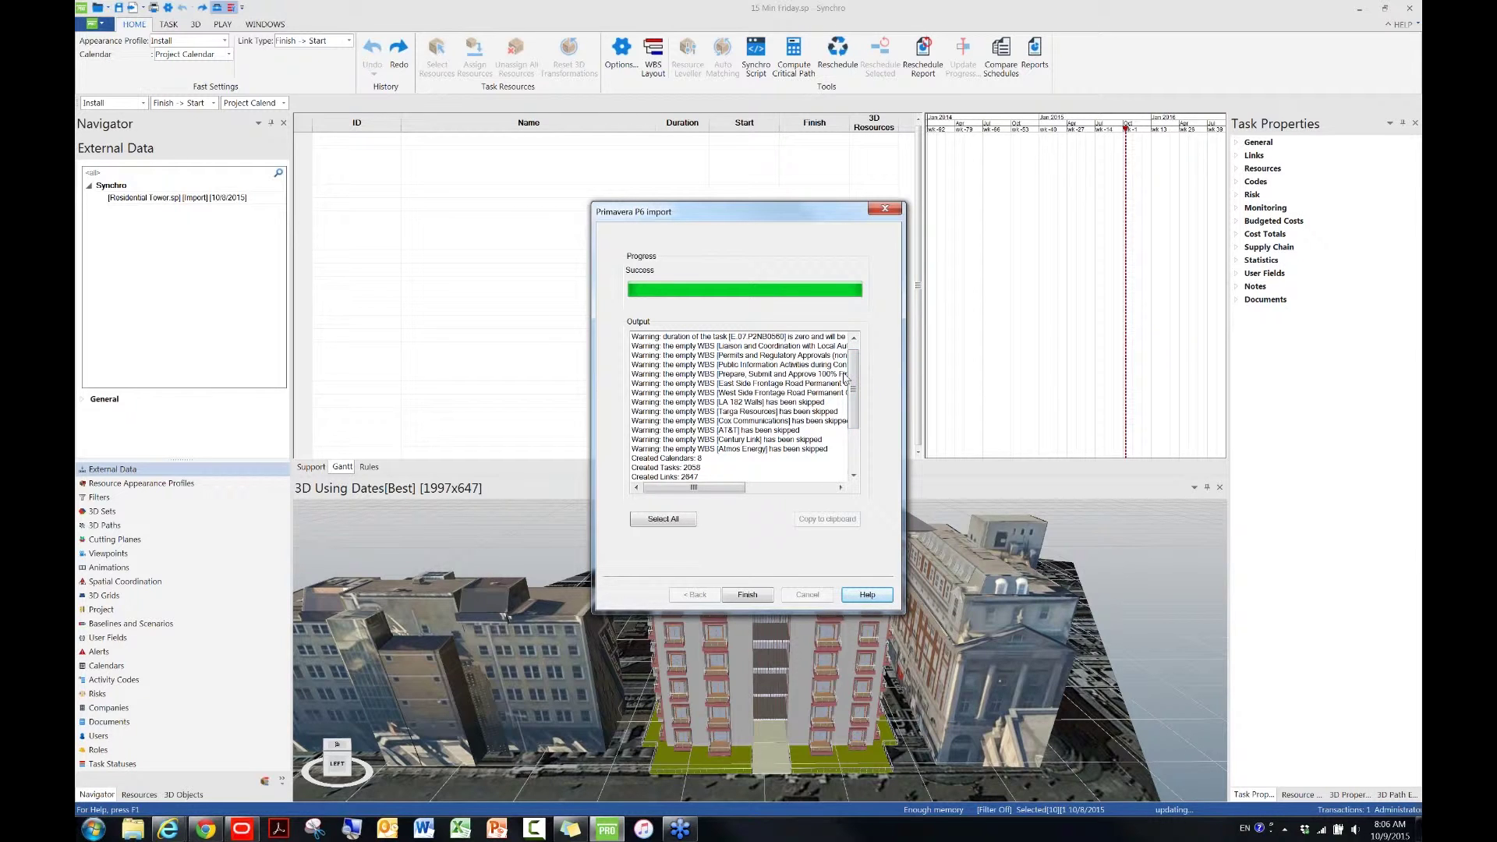
drag(853, 376, 852, 382)
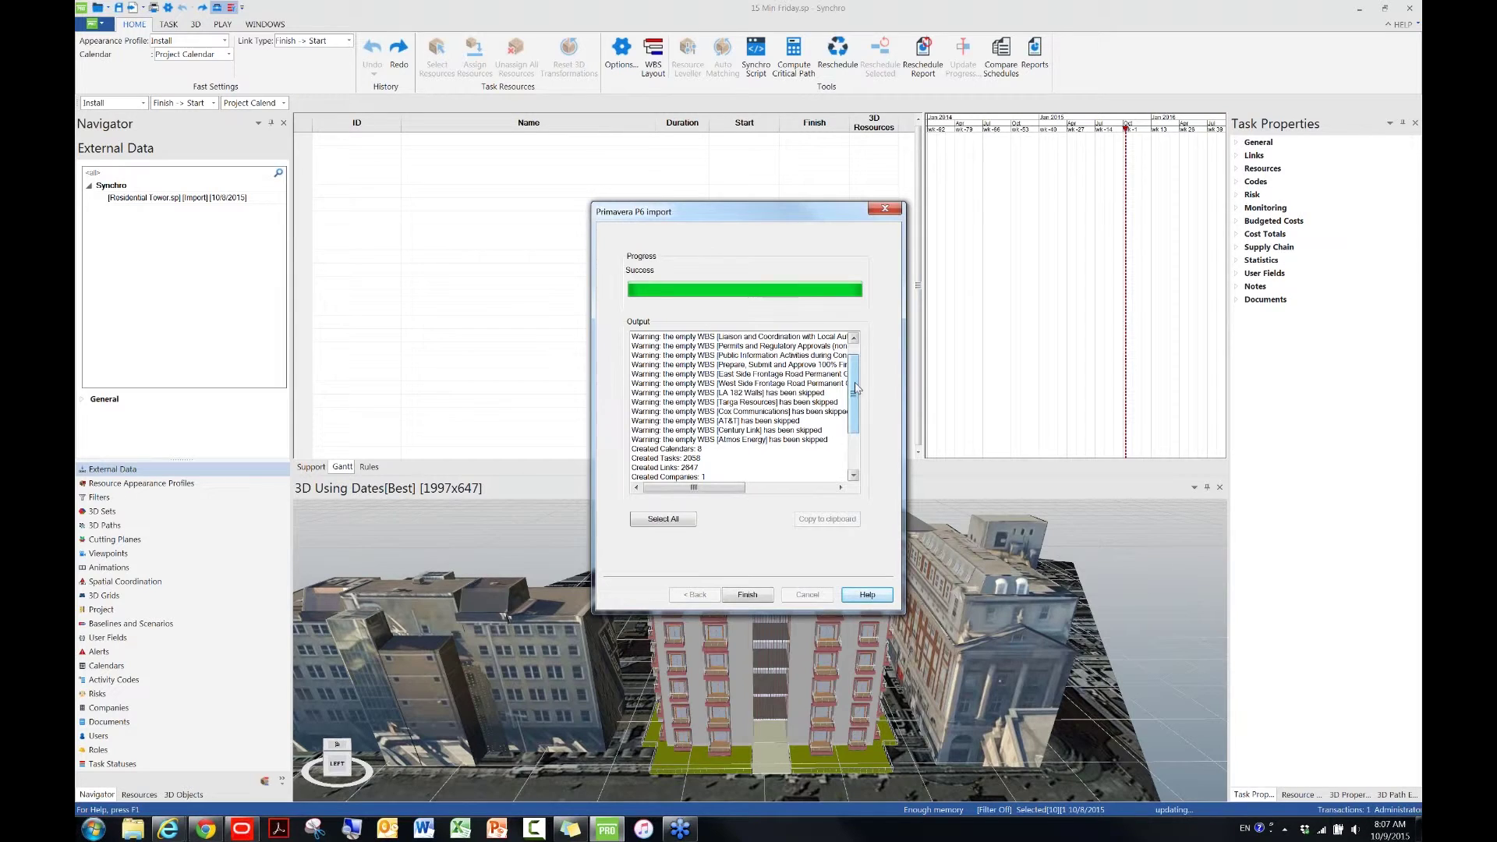
drag(856, 382, 857, 365)
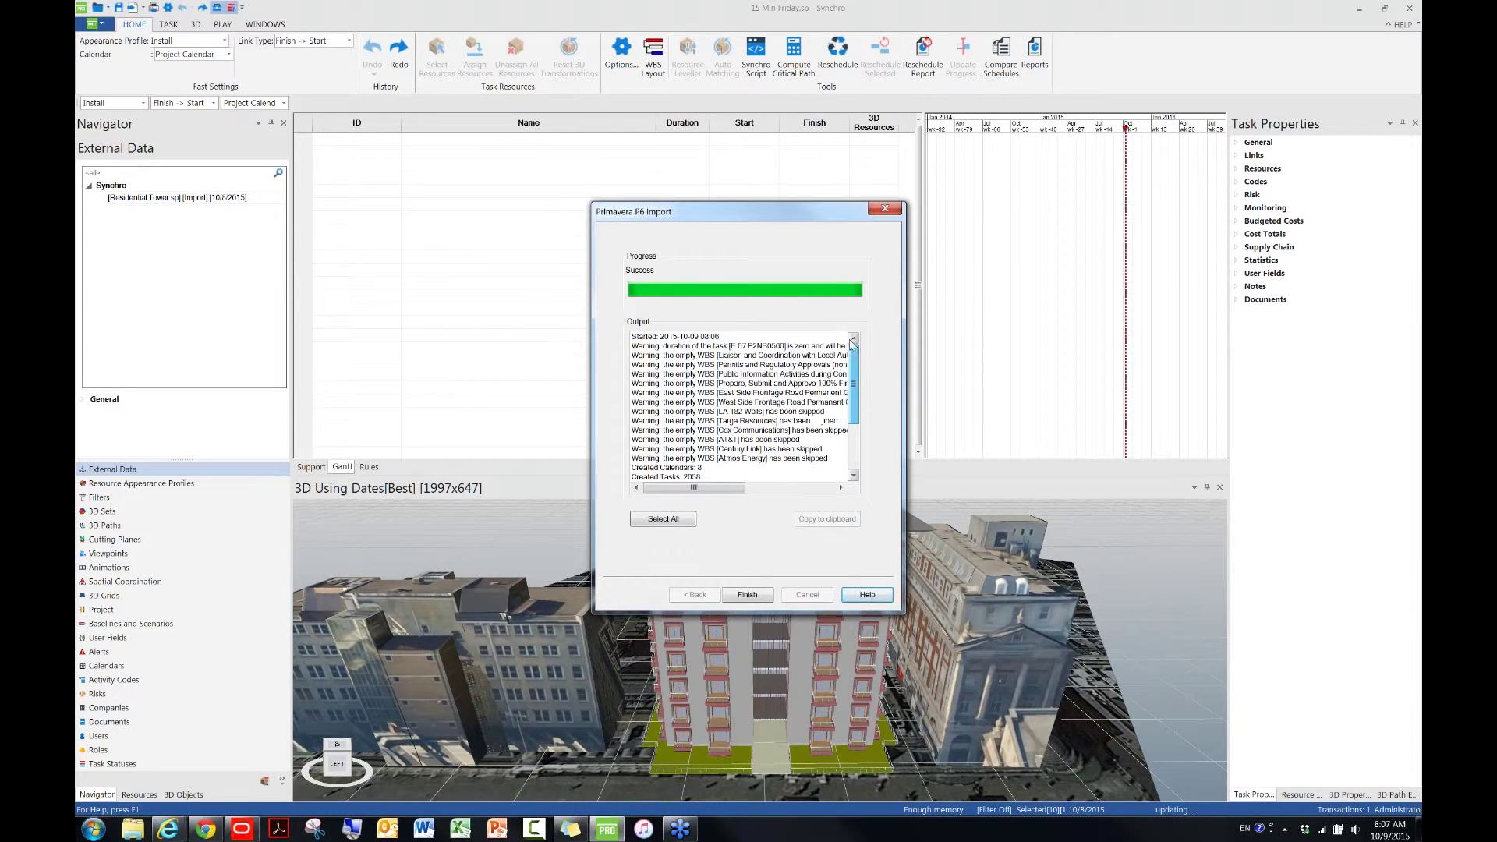
- Finish the import wizard and scroll through the imported Project Wide Activities tasks
click(746, 597)
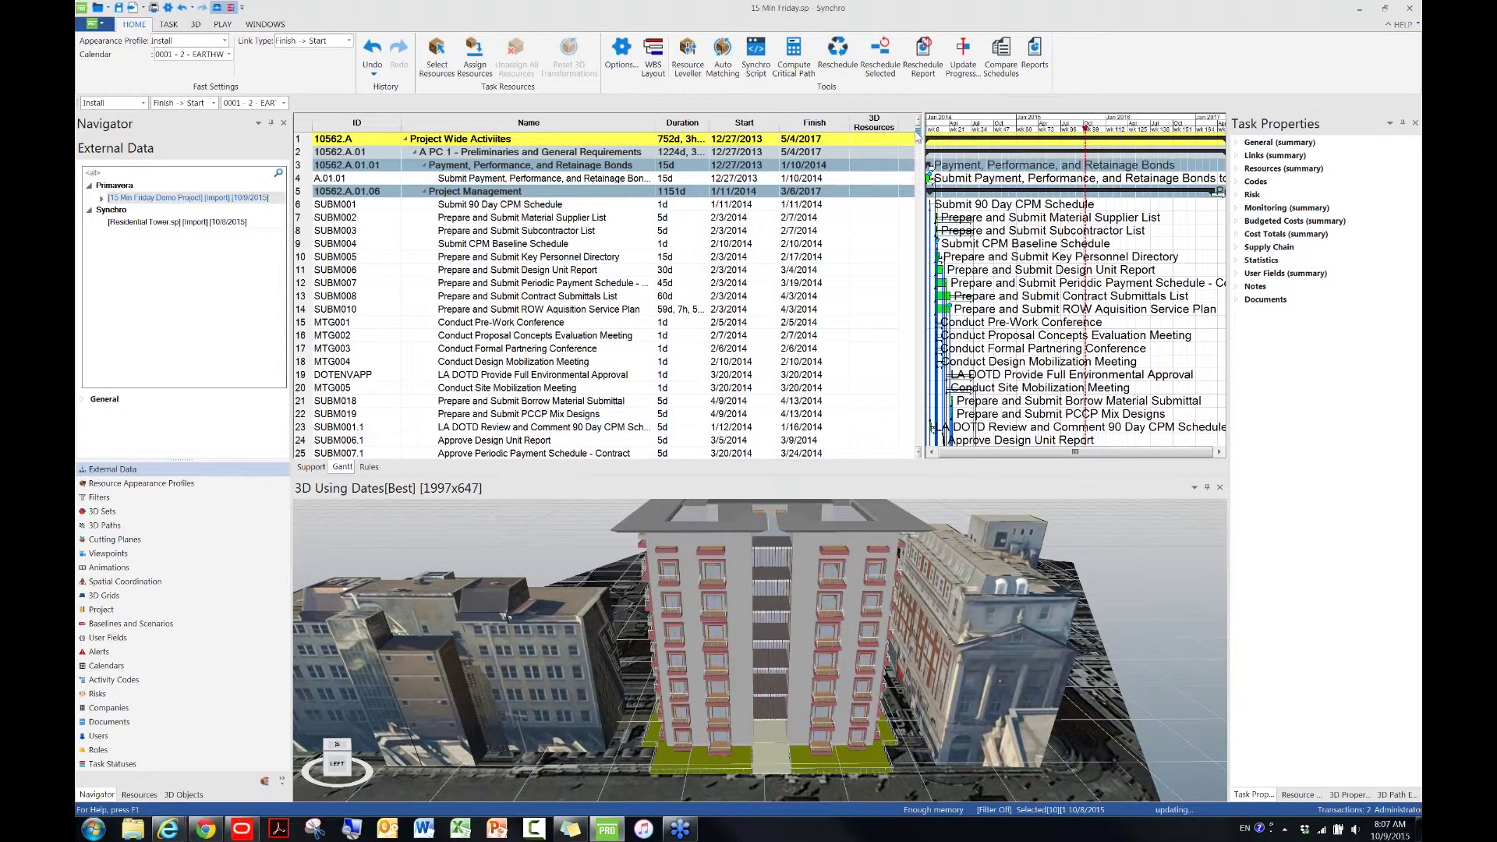
scroll(918, 137, down, 1)
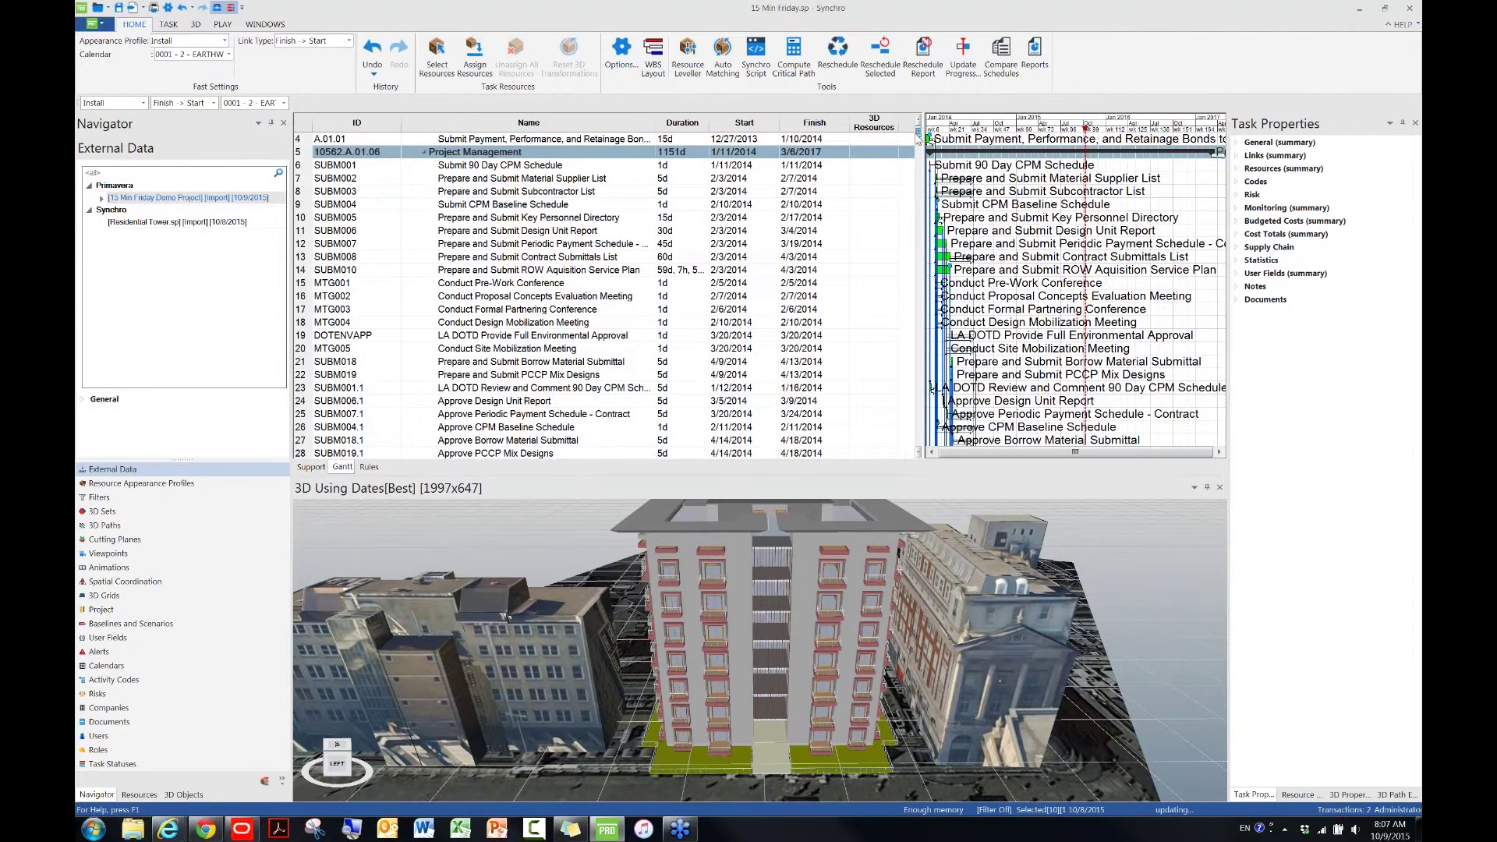
mouse_move(917, 137)
mouse_down()
mouse_move(920, 439)
mouse_move(918, 137)
mouse_up()
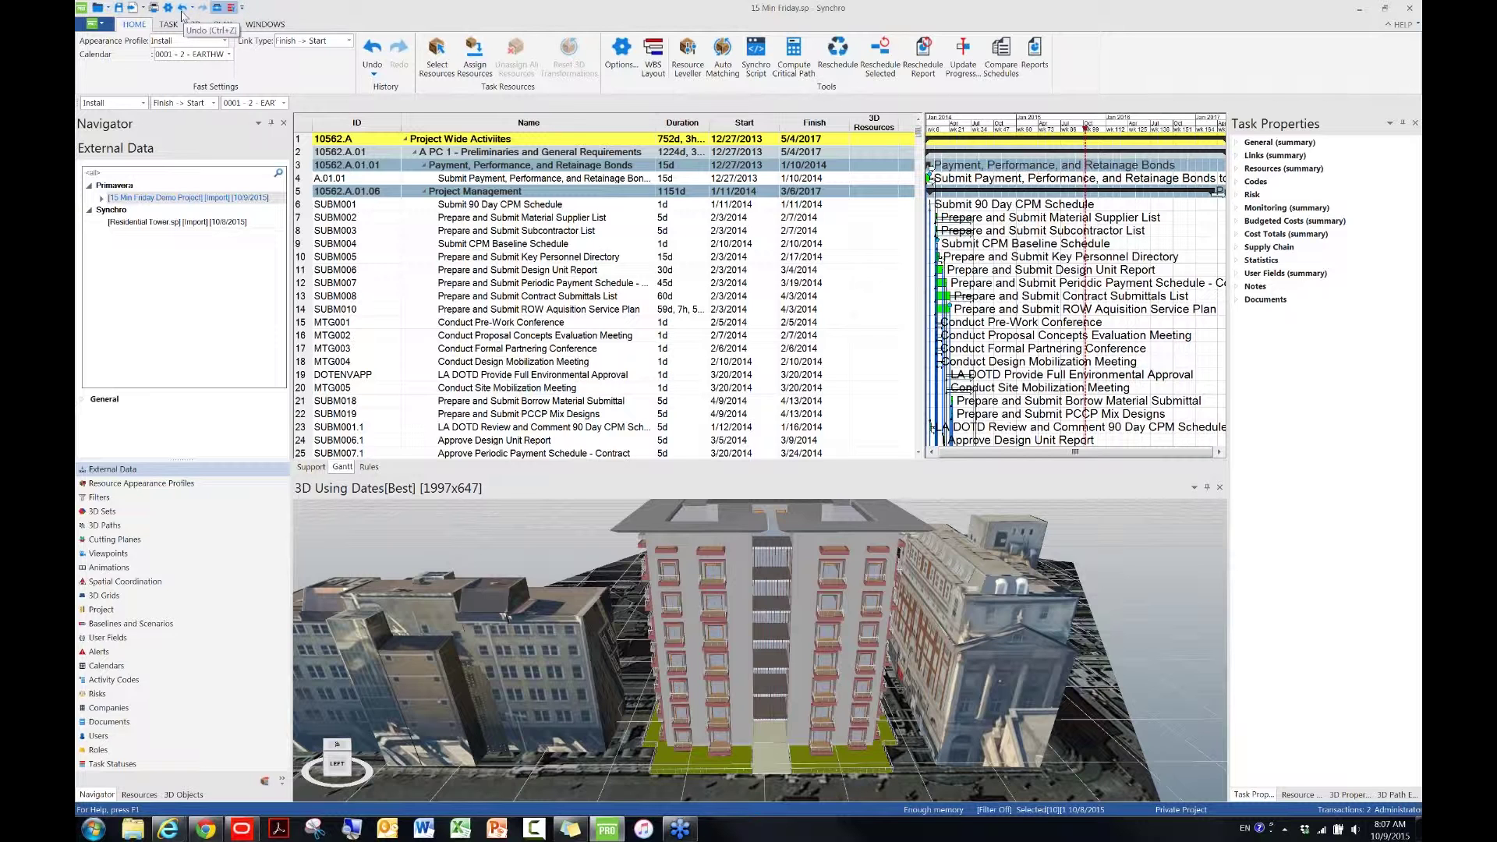
- Undo the P6 schedule import, then reopen File > Import > Primavera P6
click(182, 10)
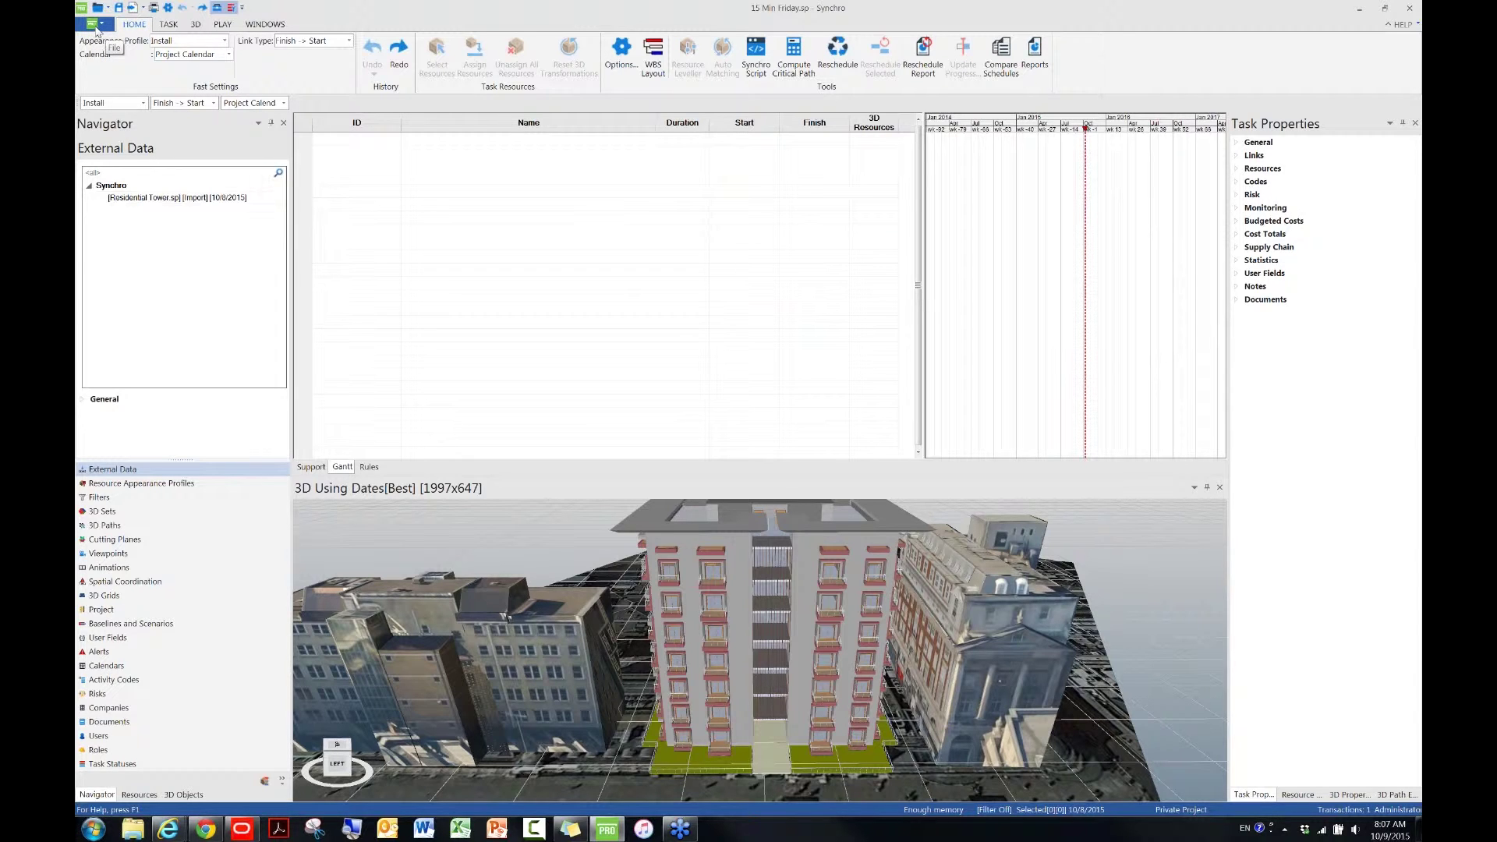
click(95, 25)
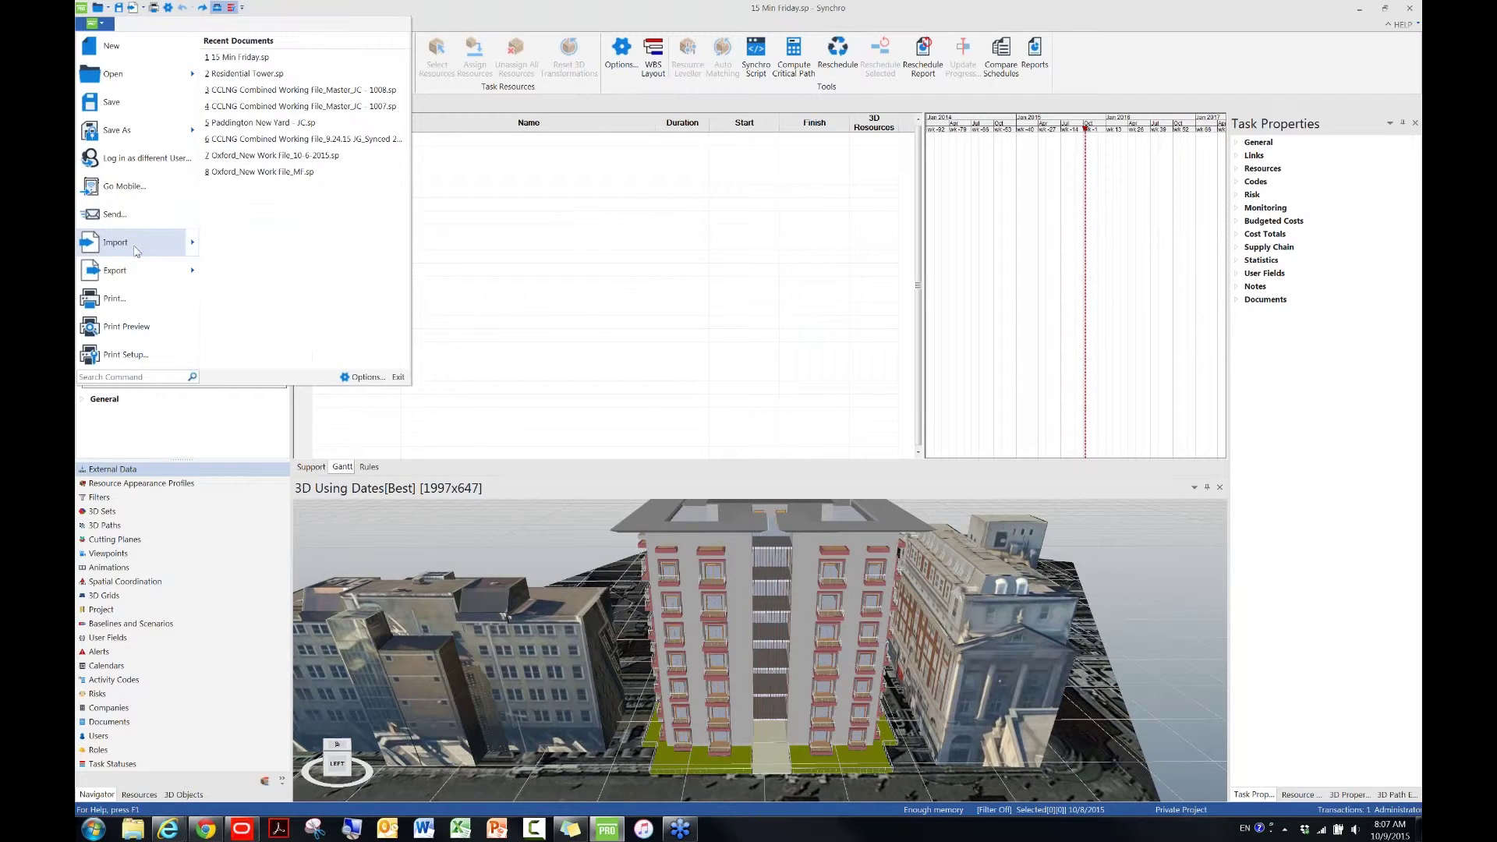
mouse_move(137, 251)
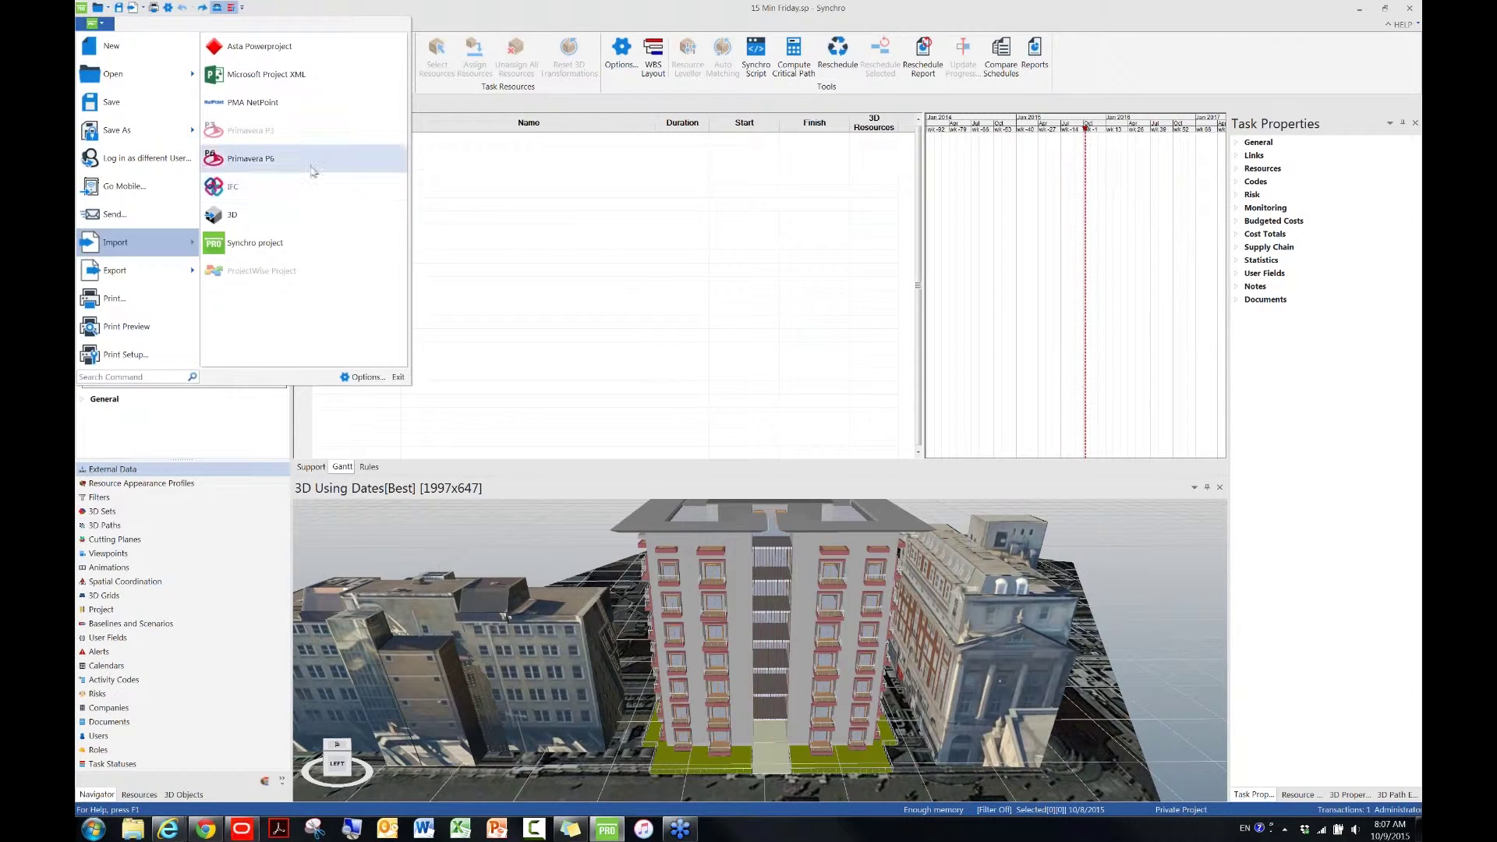
click(266, 161)
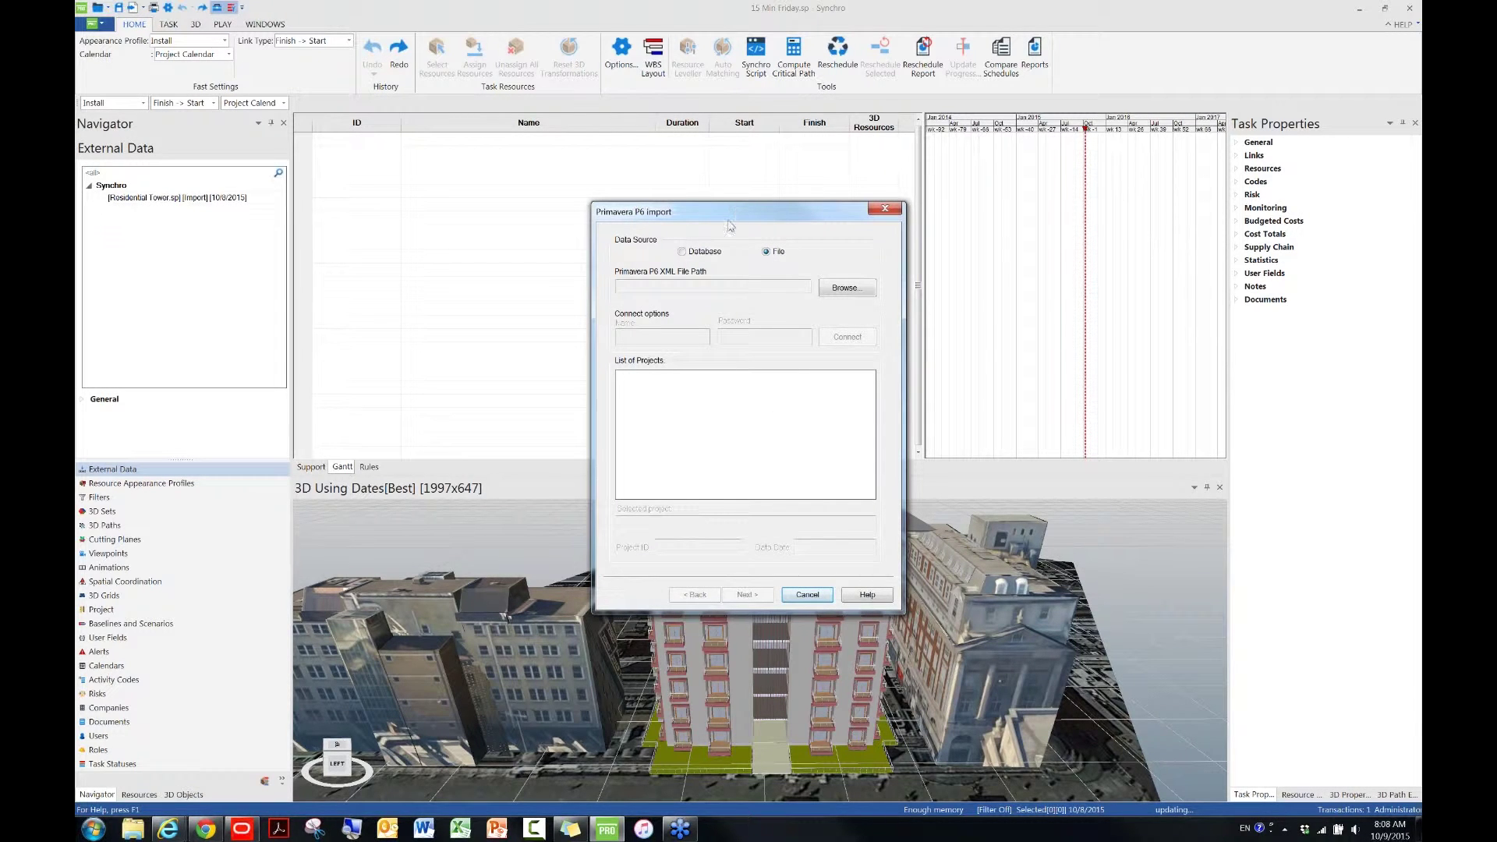
- Switch the data source to a P6 database and log in with the account password
click(690, 255)
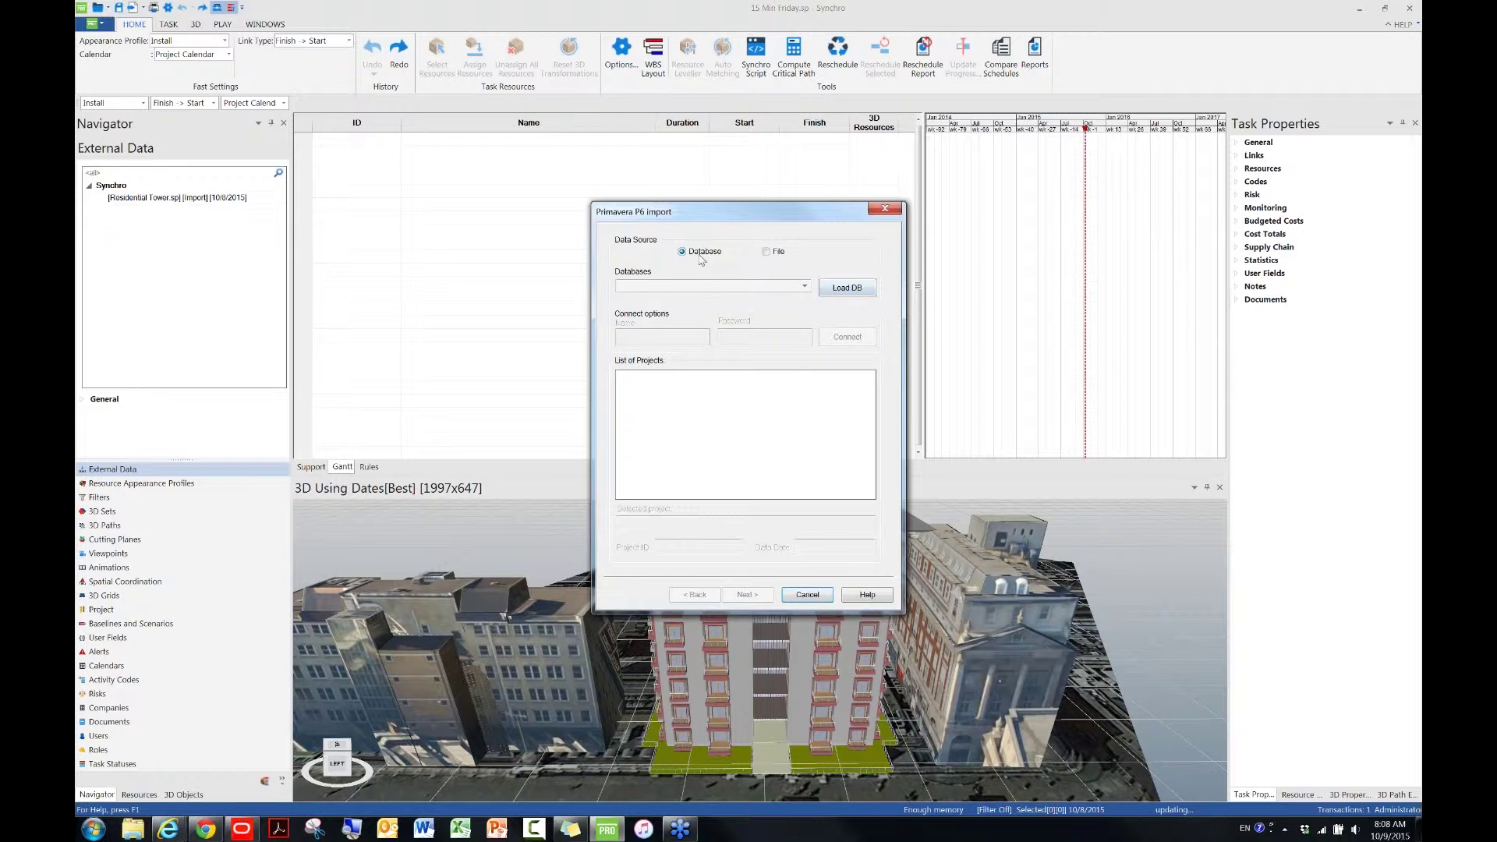
click(845, 294)
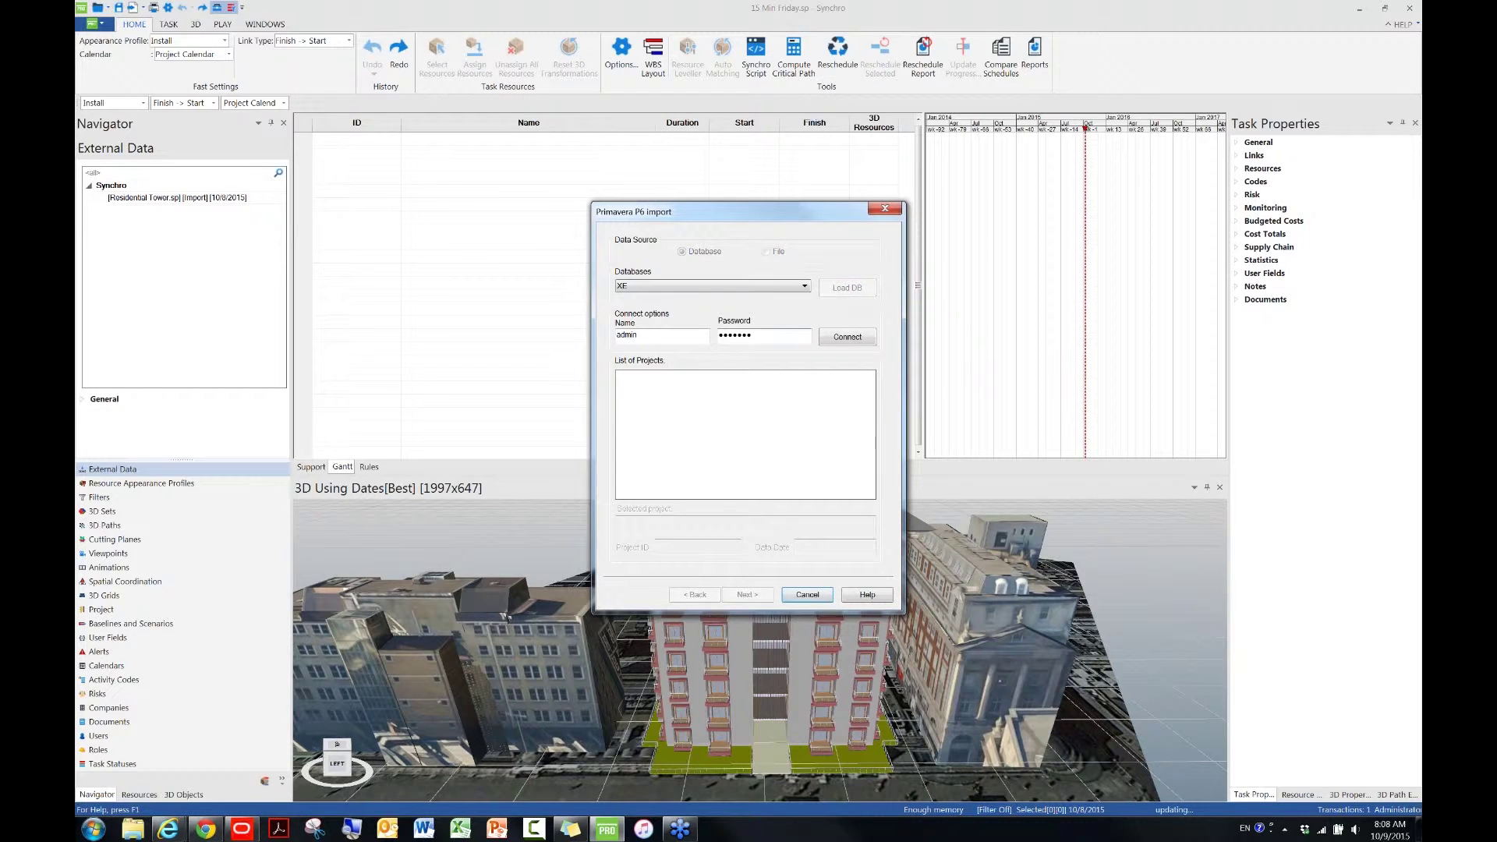
drag(662, 332, 599, 331)
key(Tab)
text(••••••)
click(836, 338)
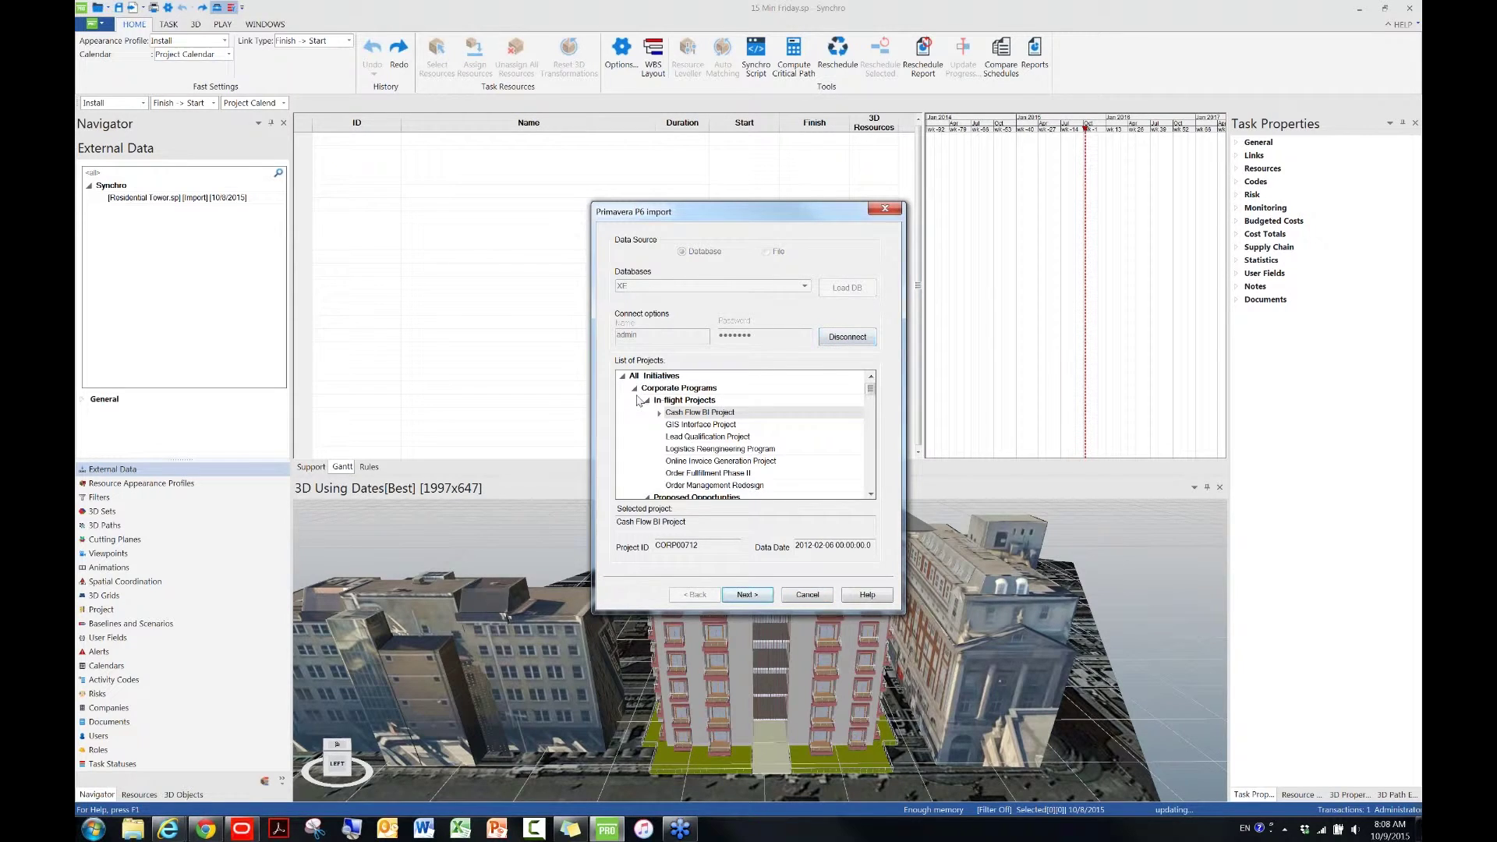
- Browse to Product Development and select the 15 Min Friday Demo Project
click(633, 389)
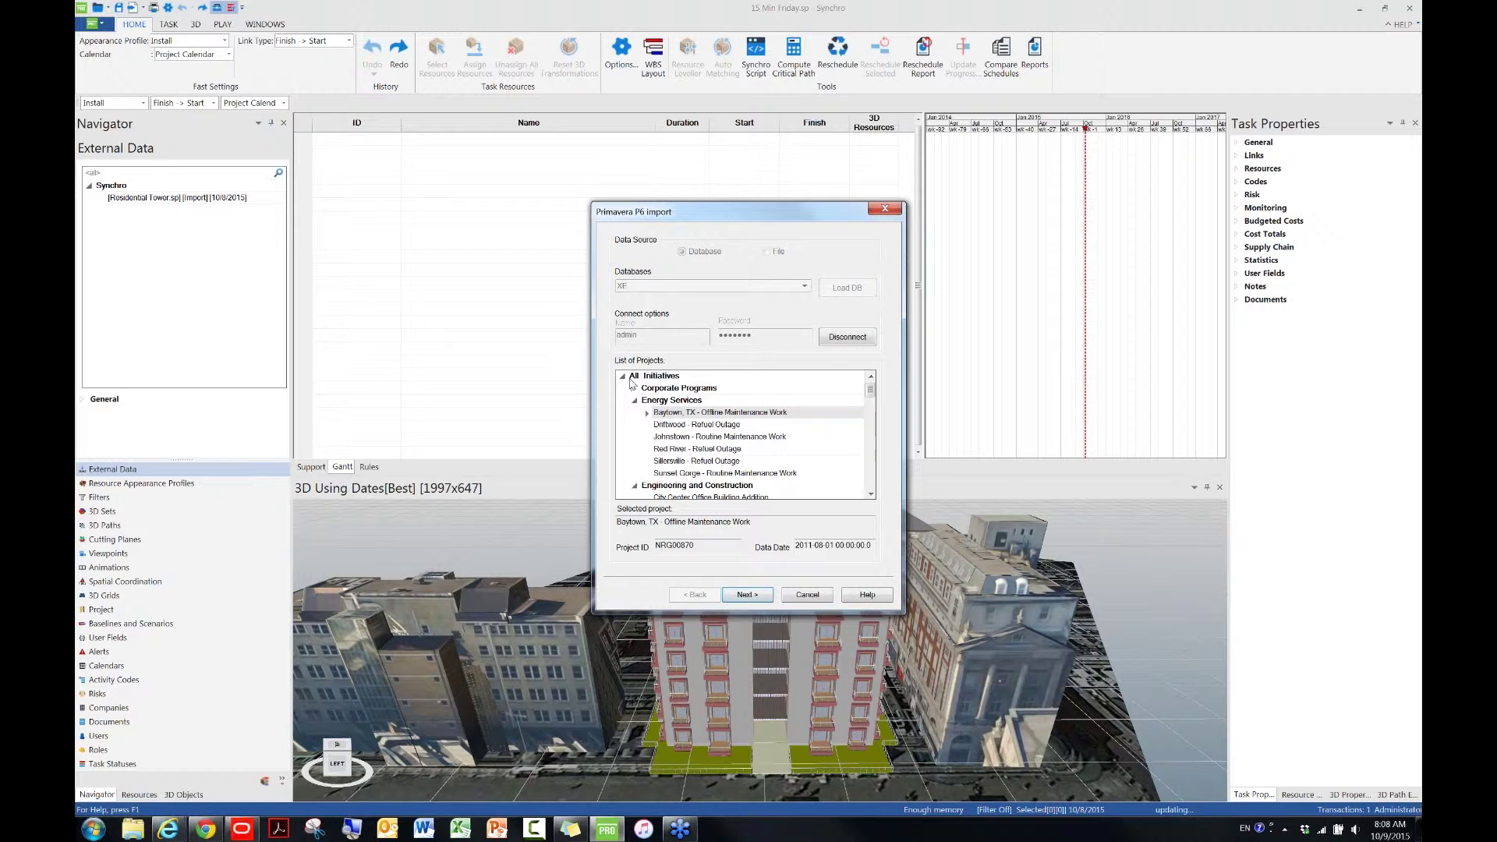
click(635, 402)
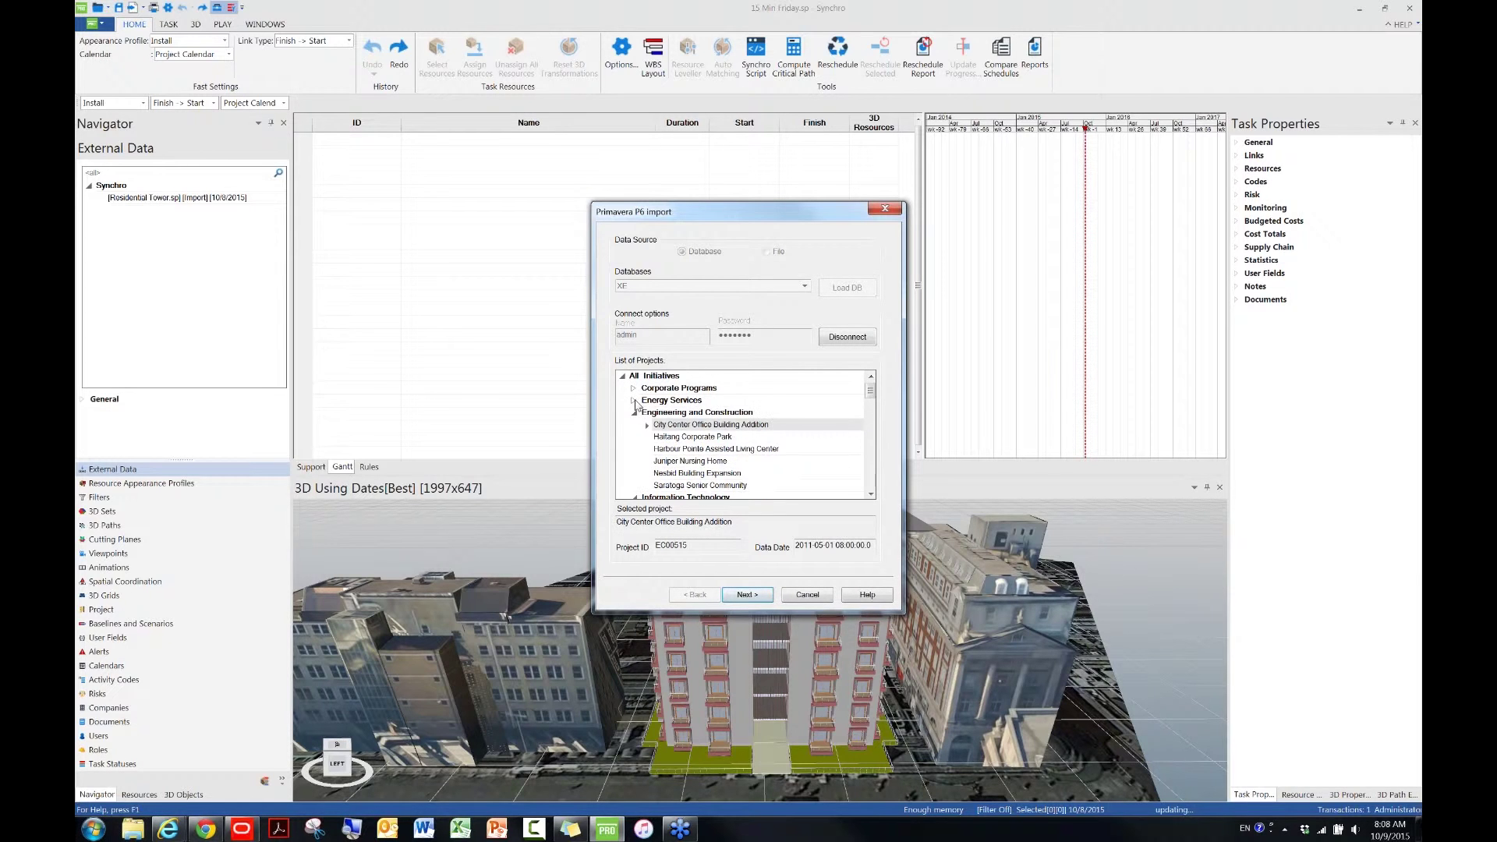
click(635, 412)
click(635, 424)
click(635, 436)
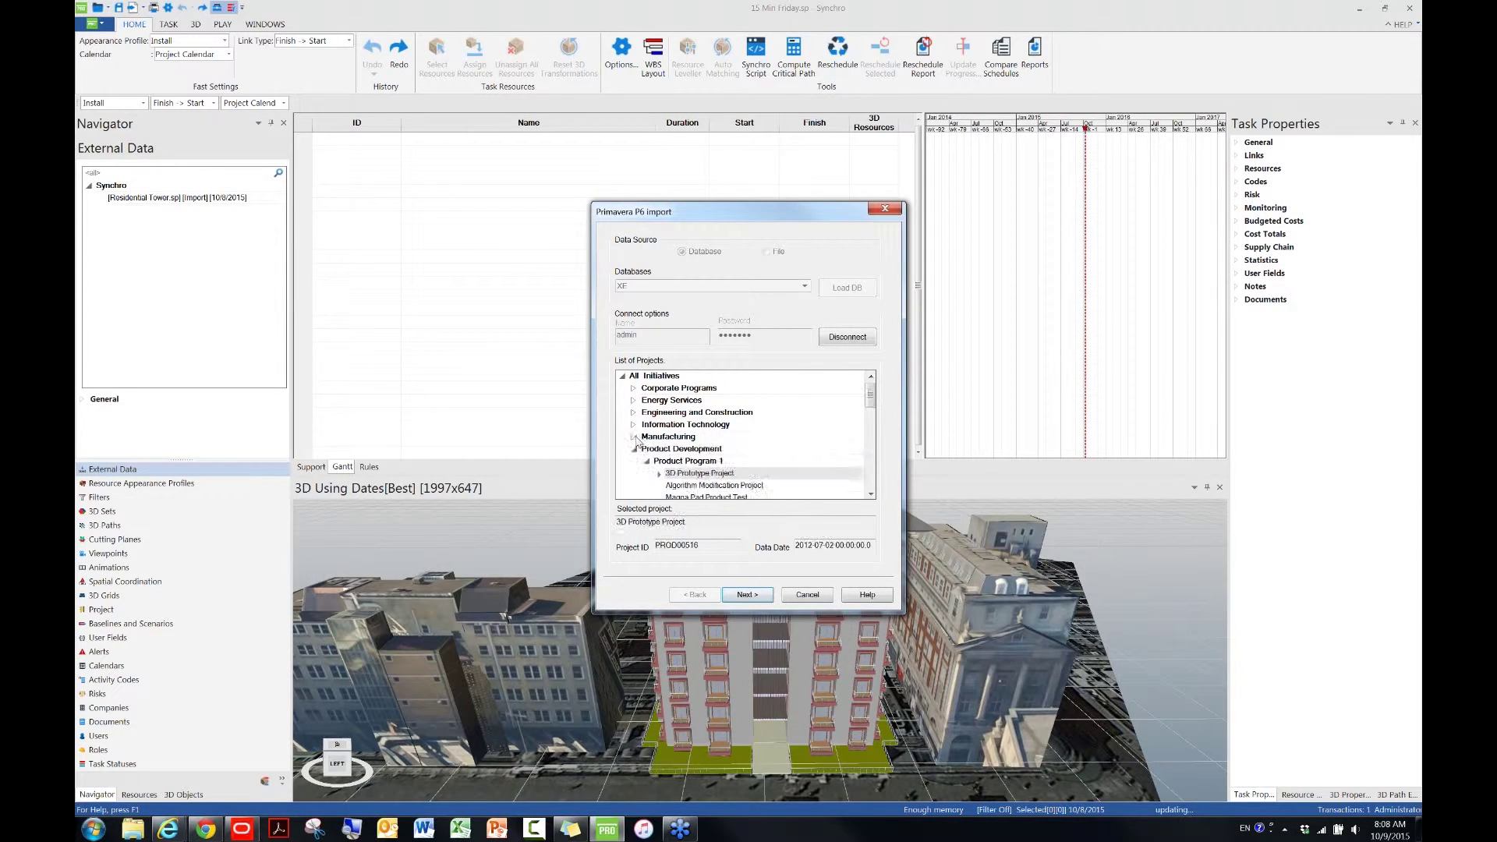
click(635, 449)
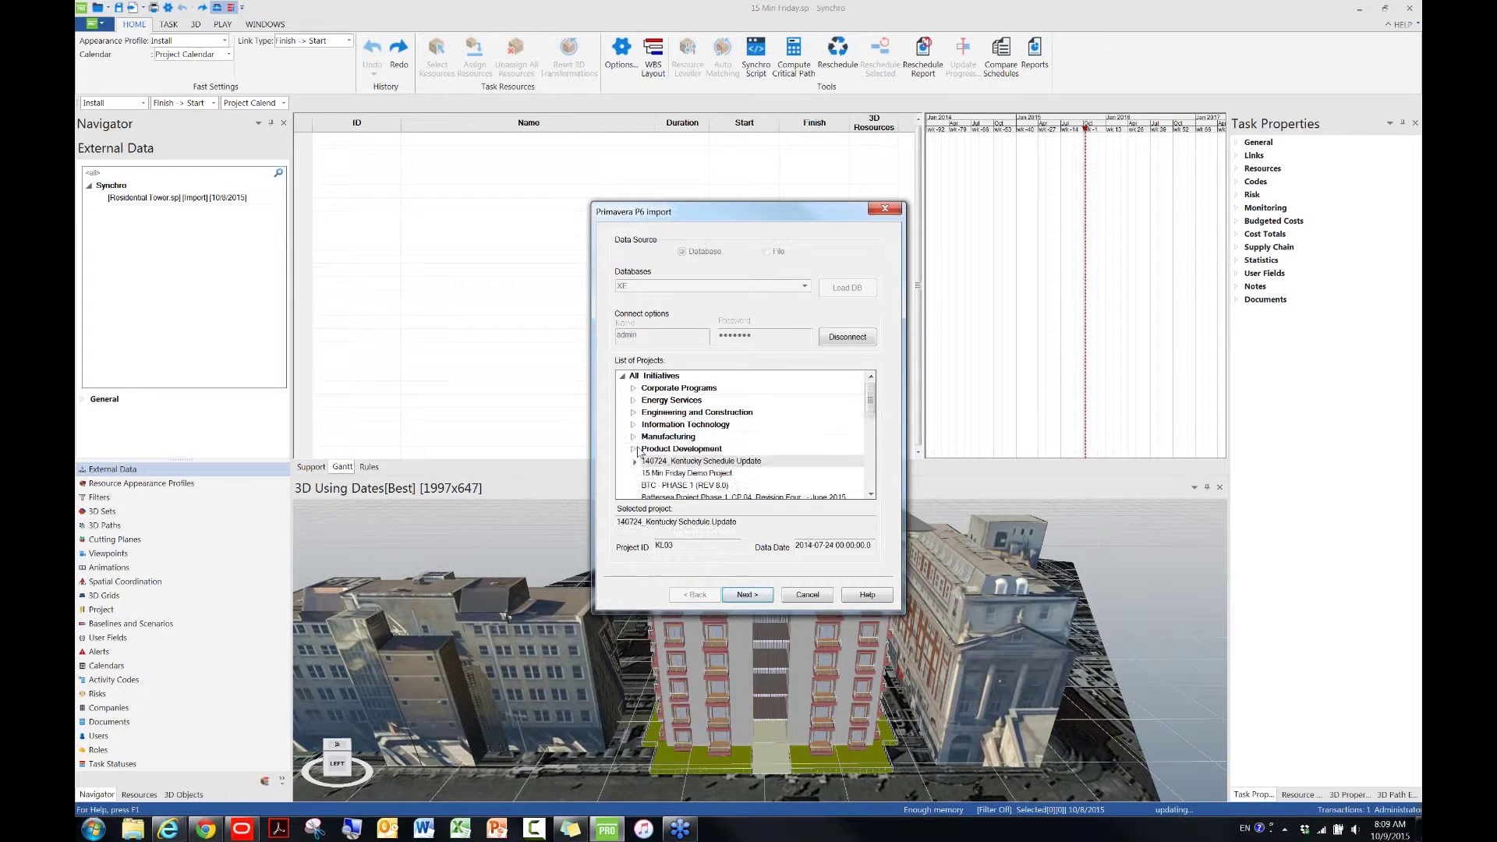
click(686, 473)
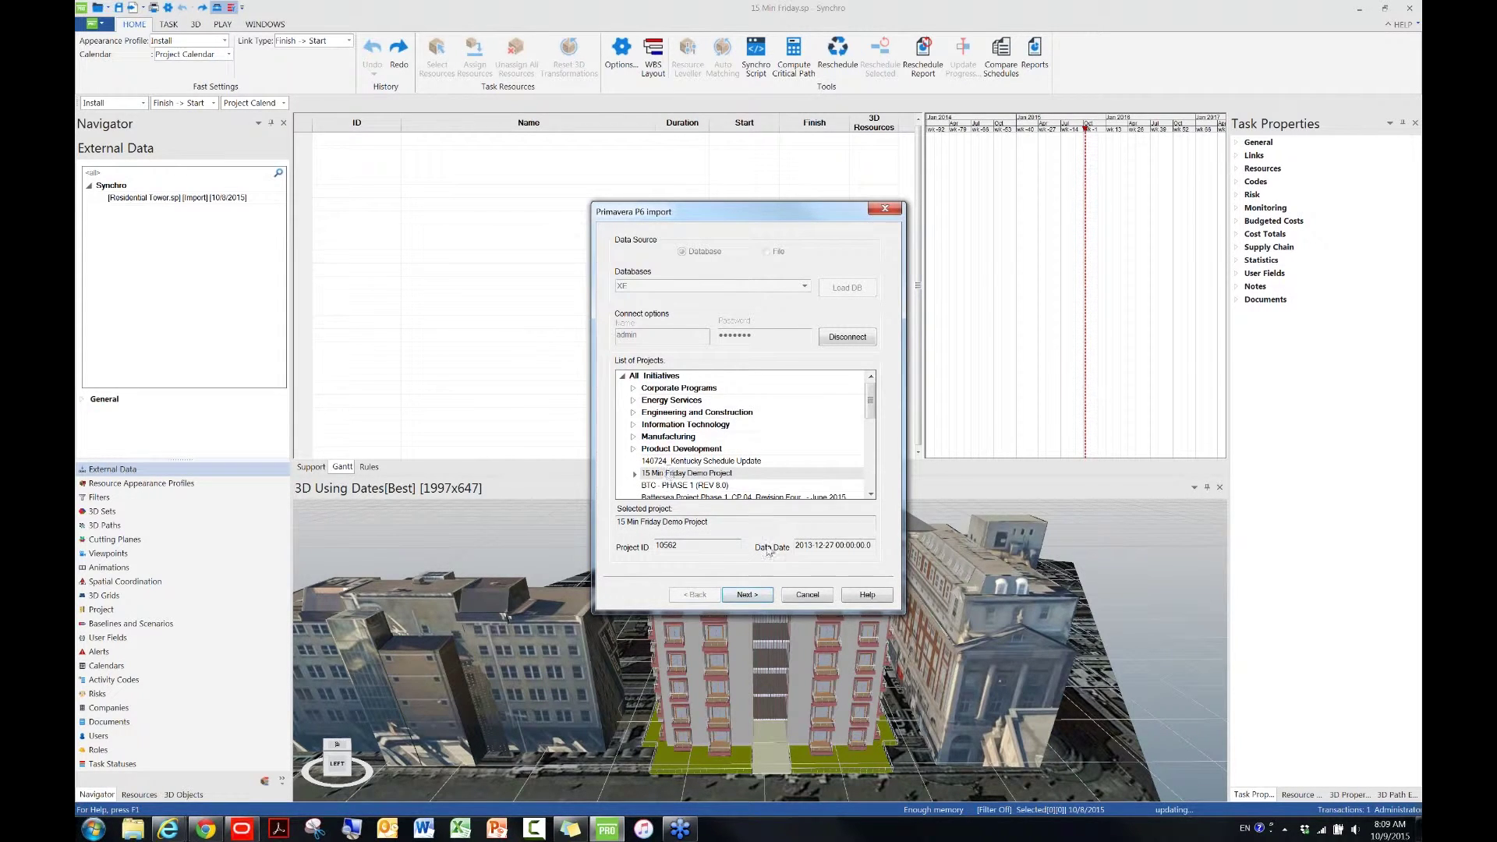
- Set all import objects to Skip, then switch Tasks and Links to Import
click(738, 596)
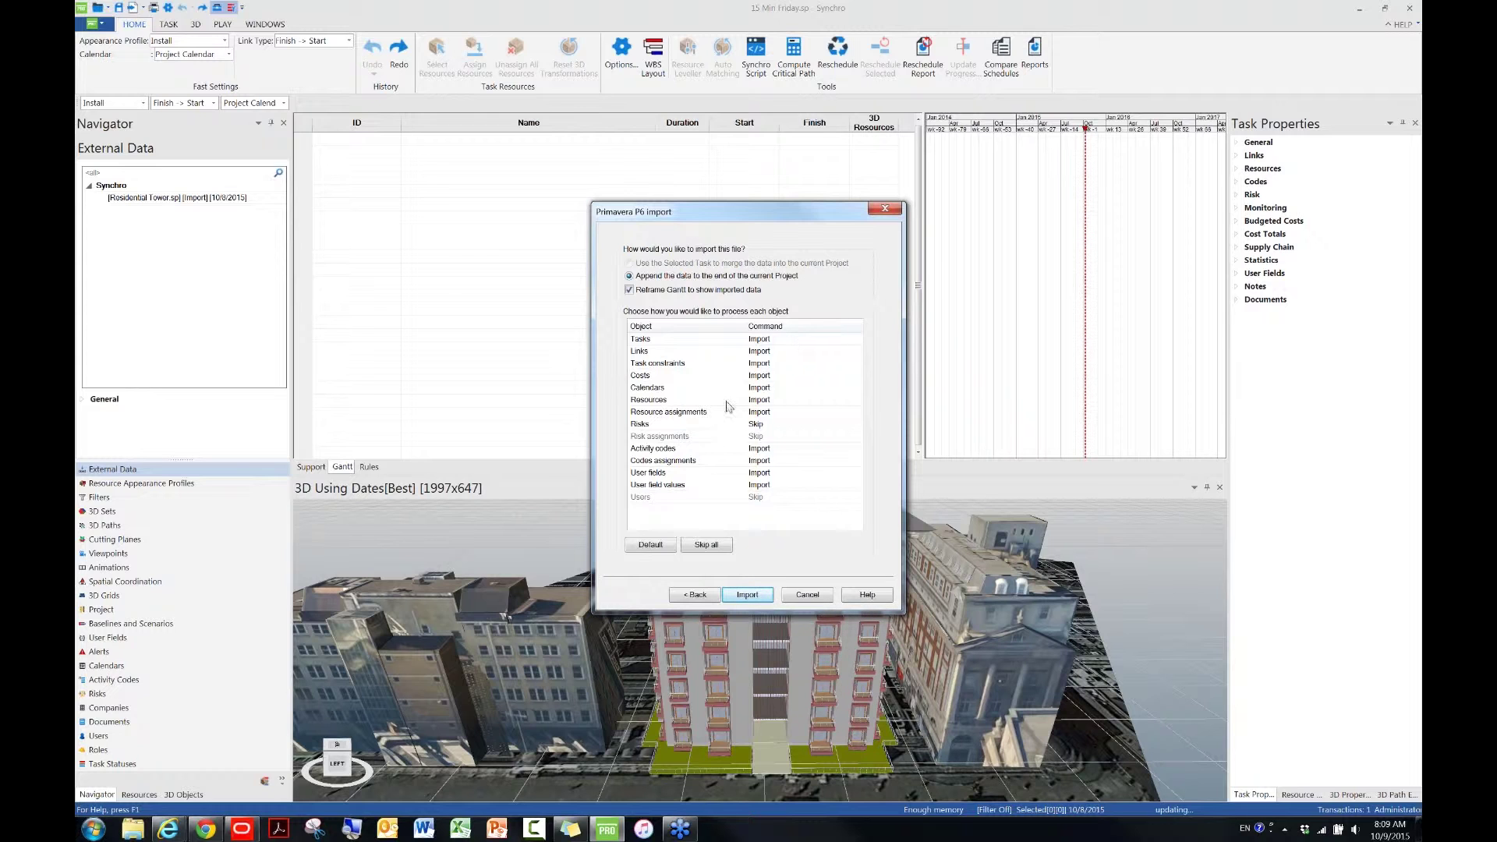
click(716, 545)
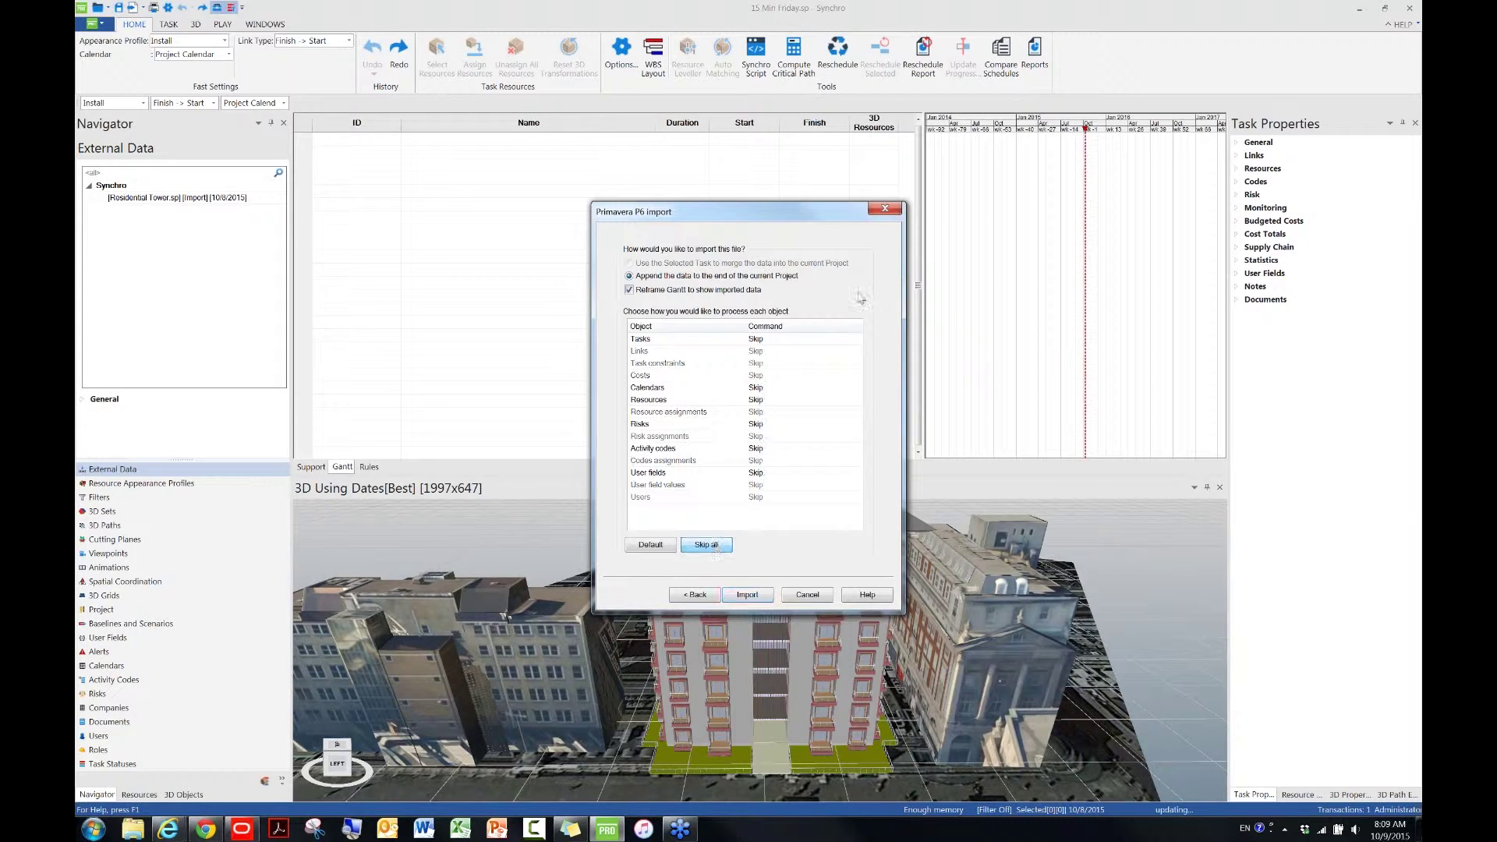
click(856, 342)
click(855, 341)
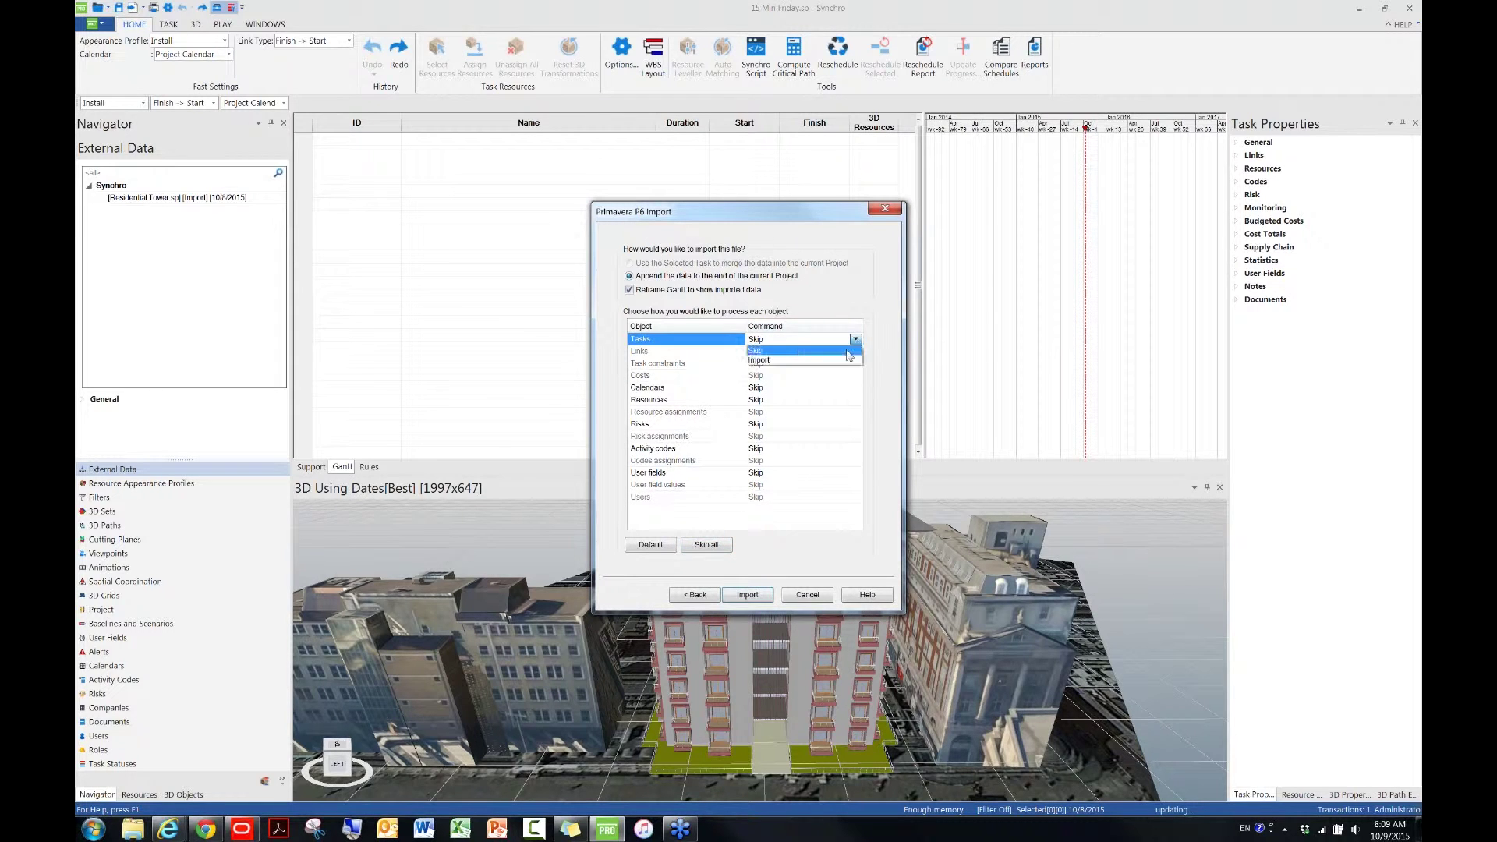
click(855, 353)
click(855, 353)
click(856, 353)
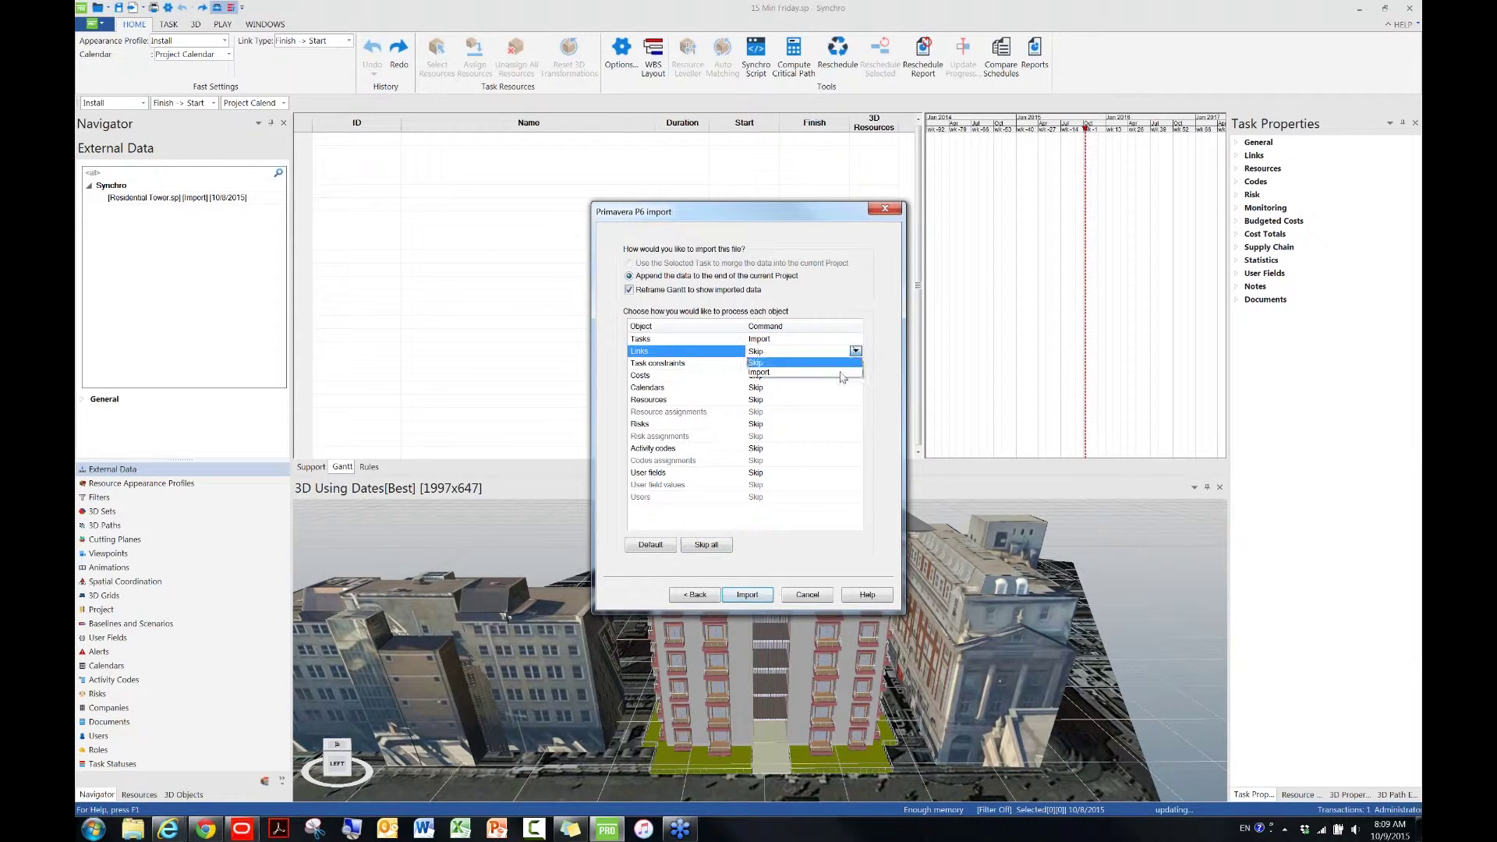
click(837, 368)
- Set Task constraints and Calendars to Import and start the P6 import
click(837, 367)
click(856, 364)
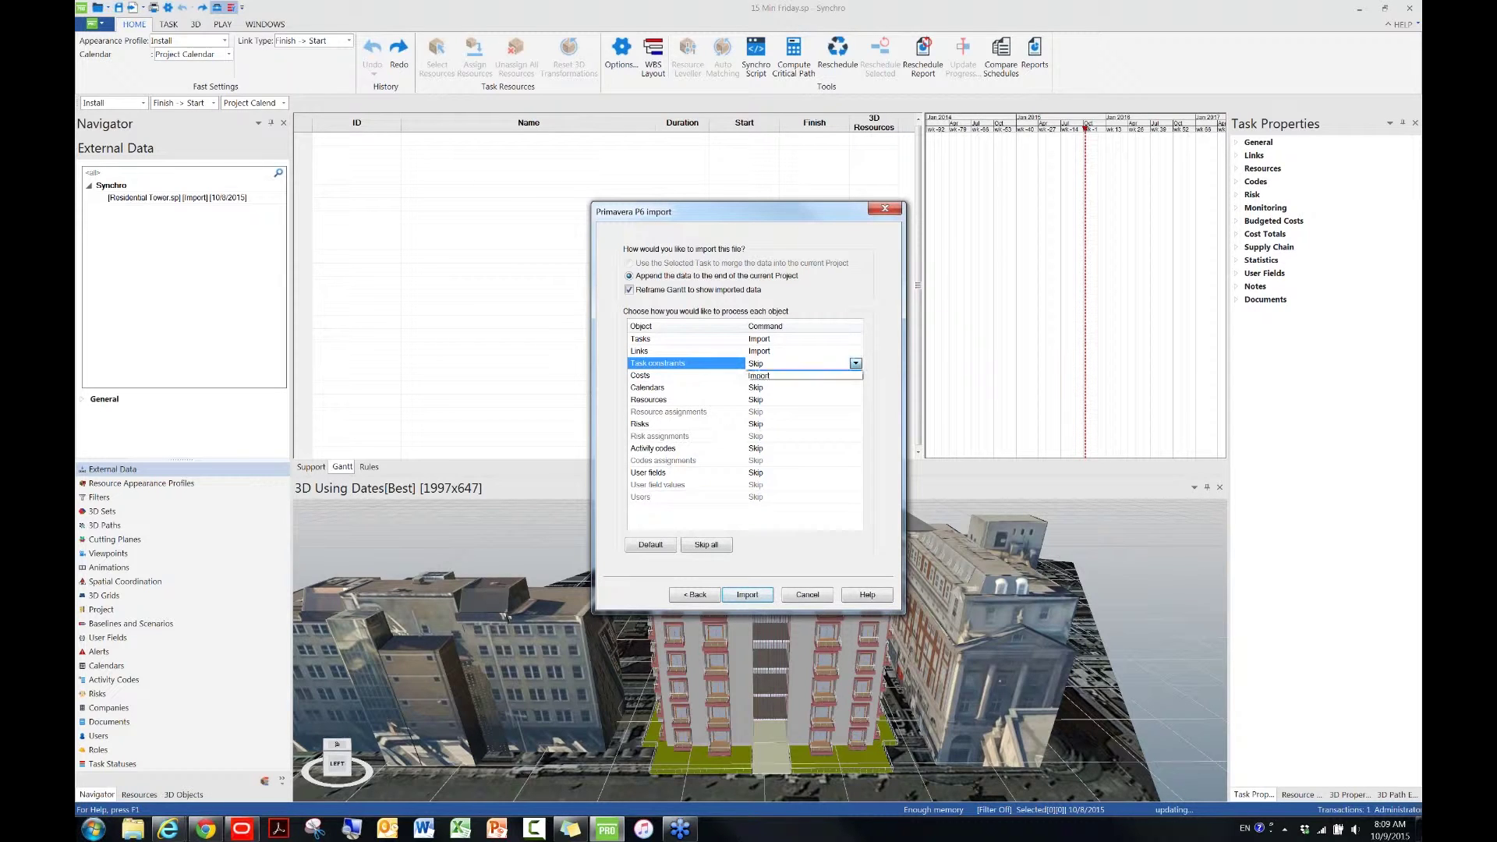
click(807, 387)
click(803, 390)
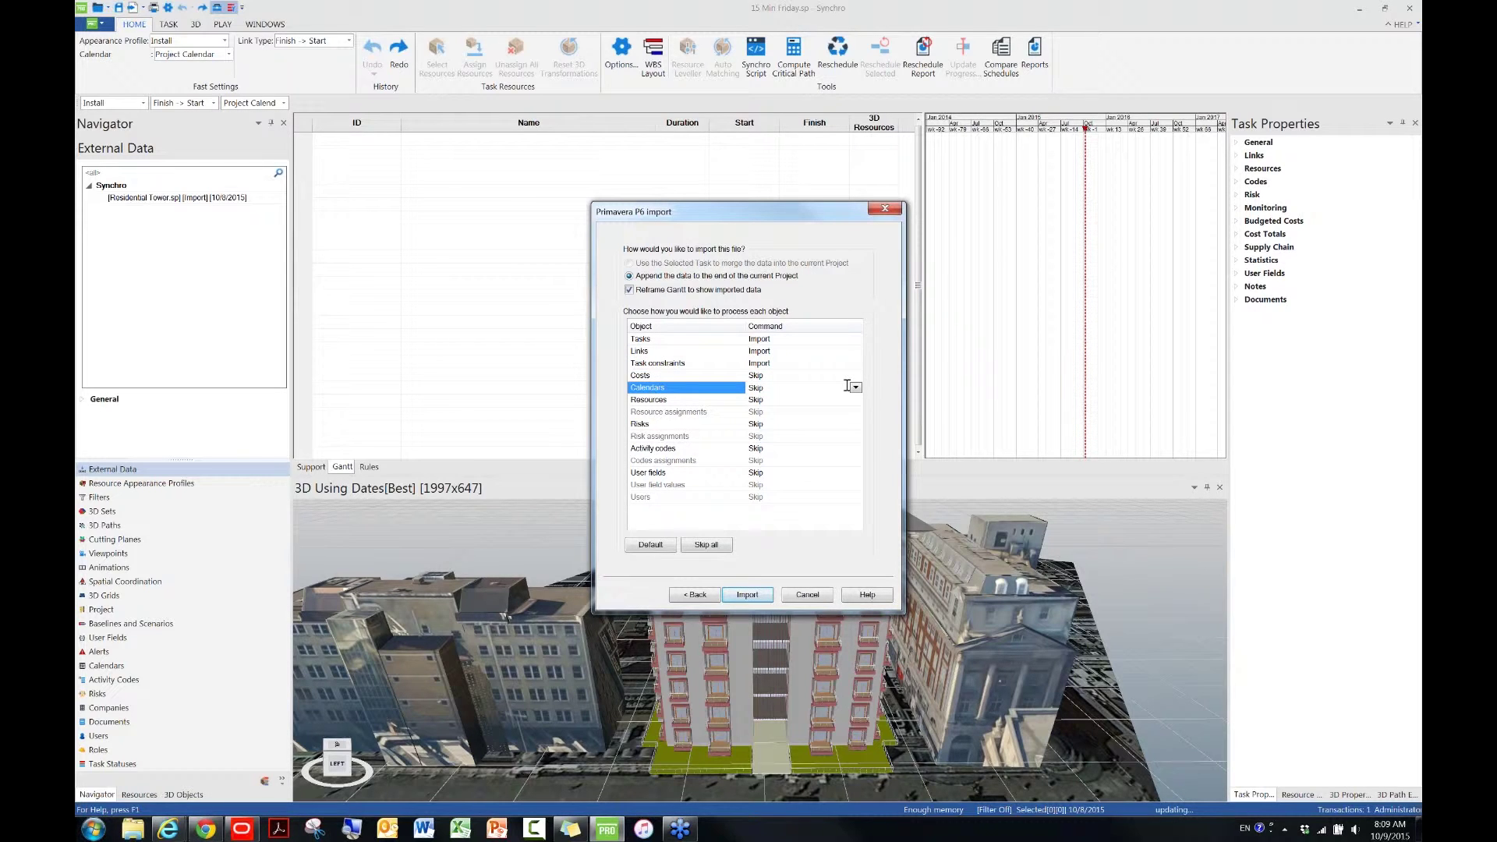
click(854, 387)
click(833, 408)
click(747, 595)
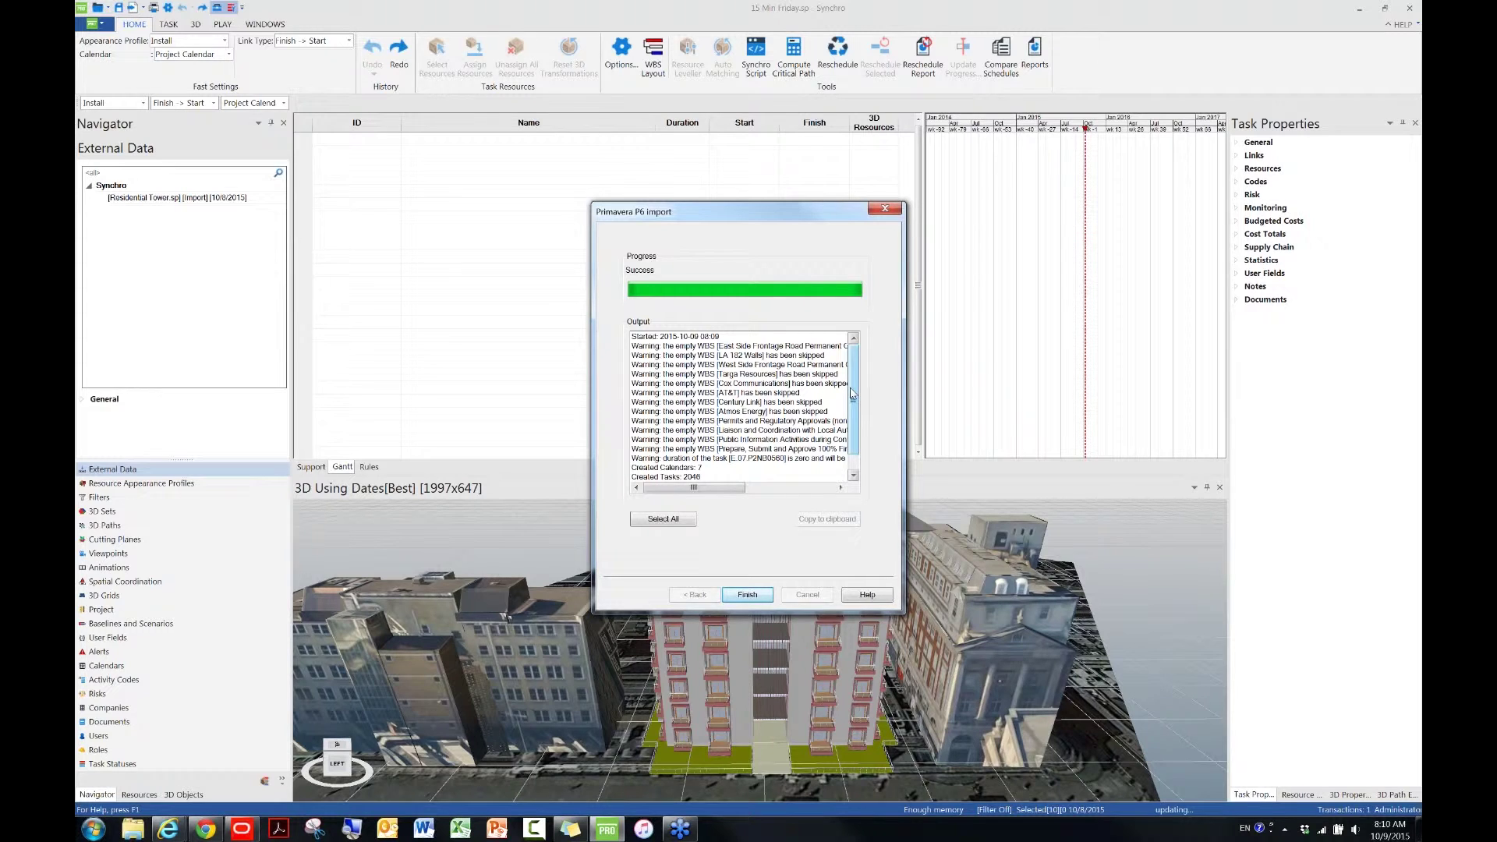
- Review the successful import log (2048 tasks, 2647 links, 7 calendars) and close the wizard
scroll(848, 445, down, 1)
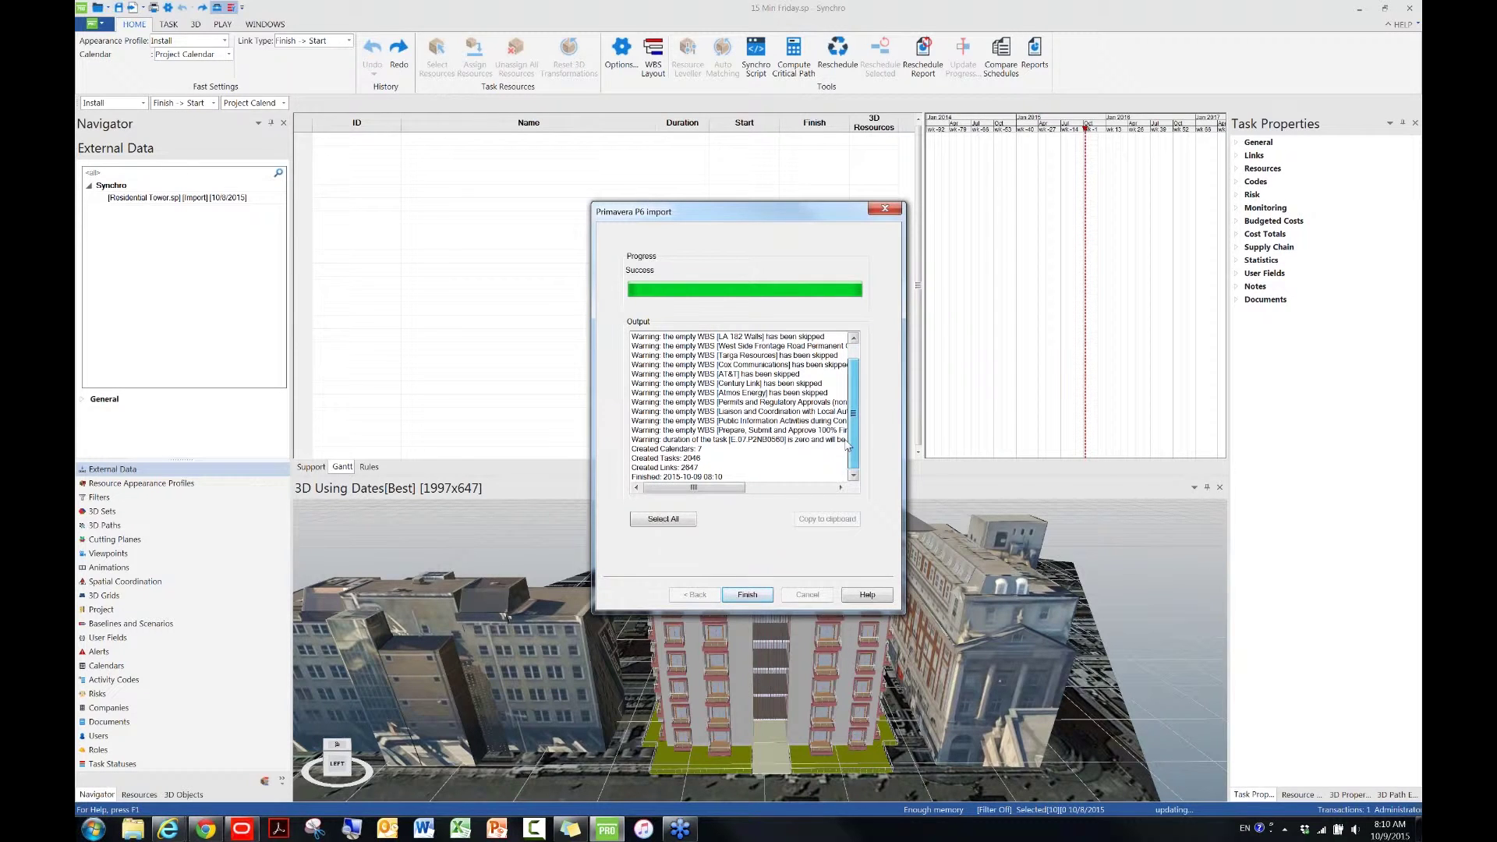
click(764, 596)
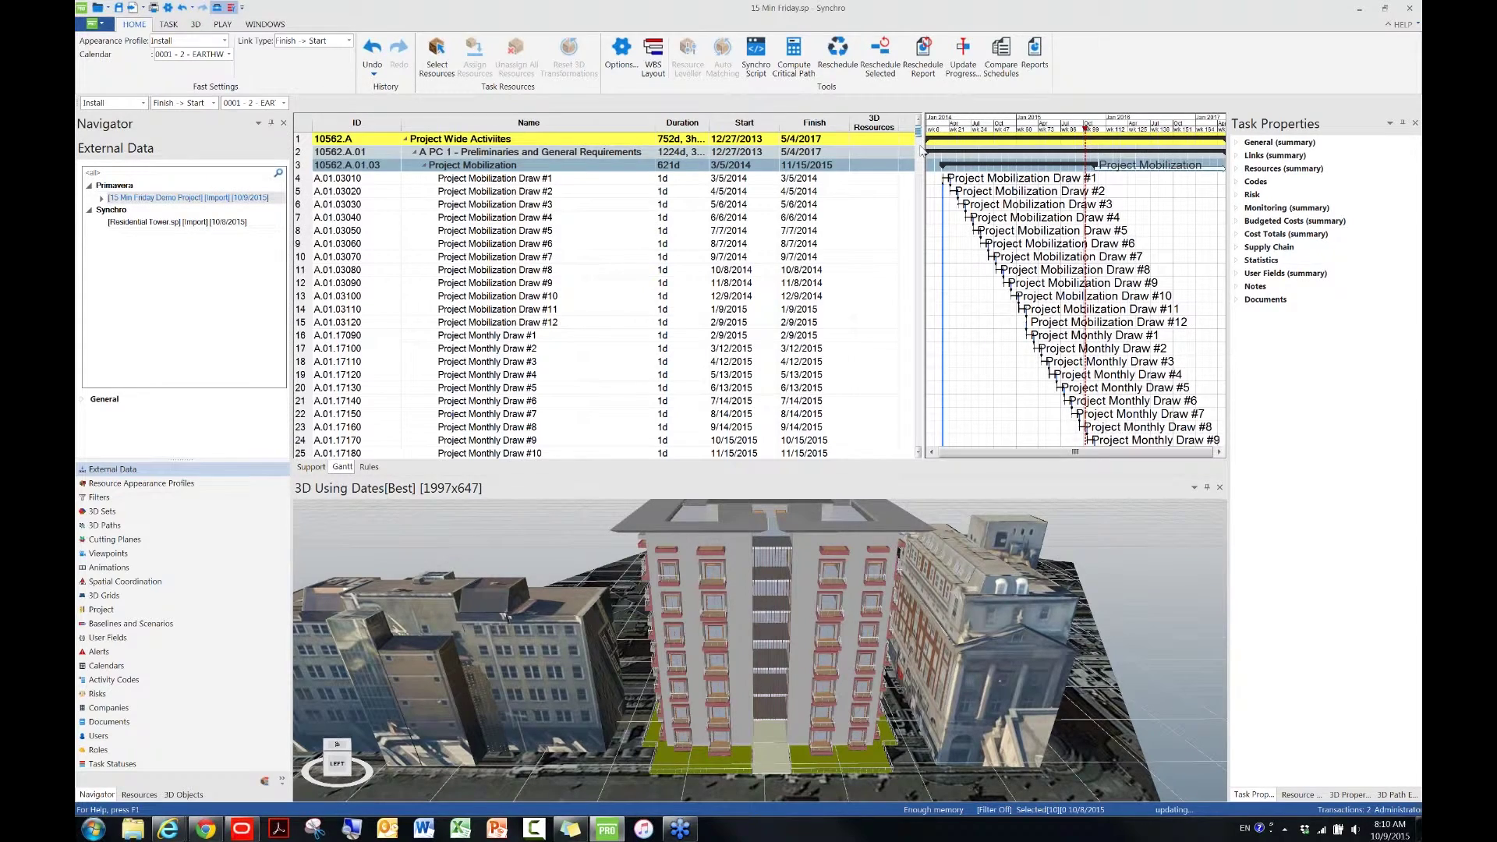
- Scroll through the imported 15 Min Friday Demo Project tasks in the grid and Gantt chart
scroll(922, 149, down, 1)
drag(919, 133, 923, 442)
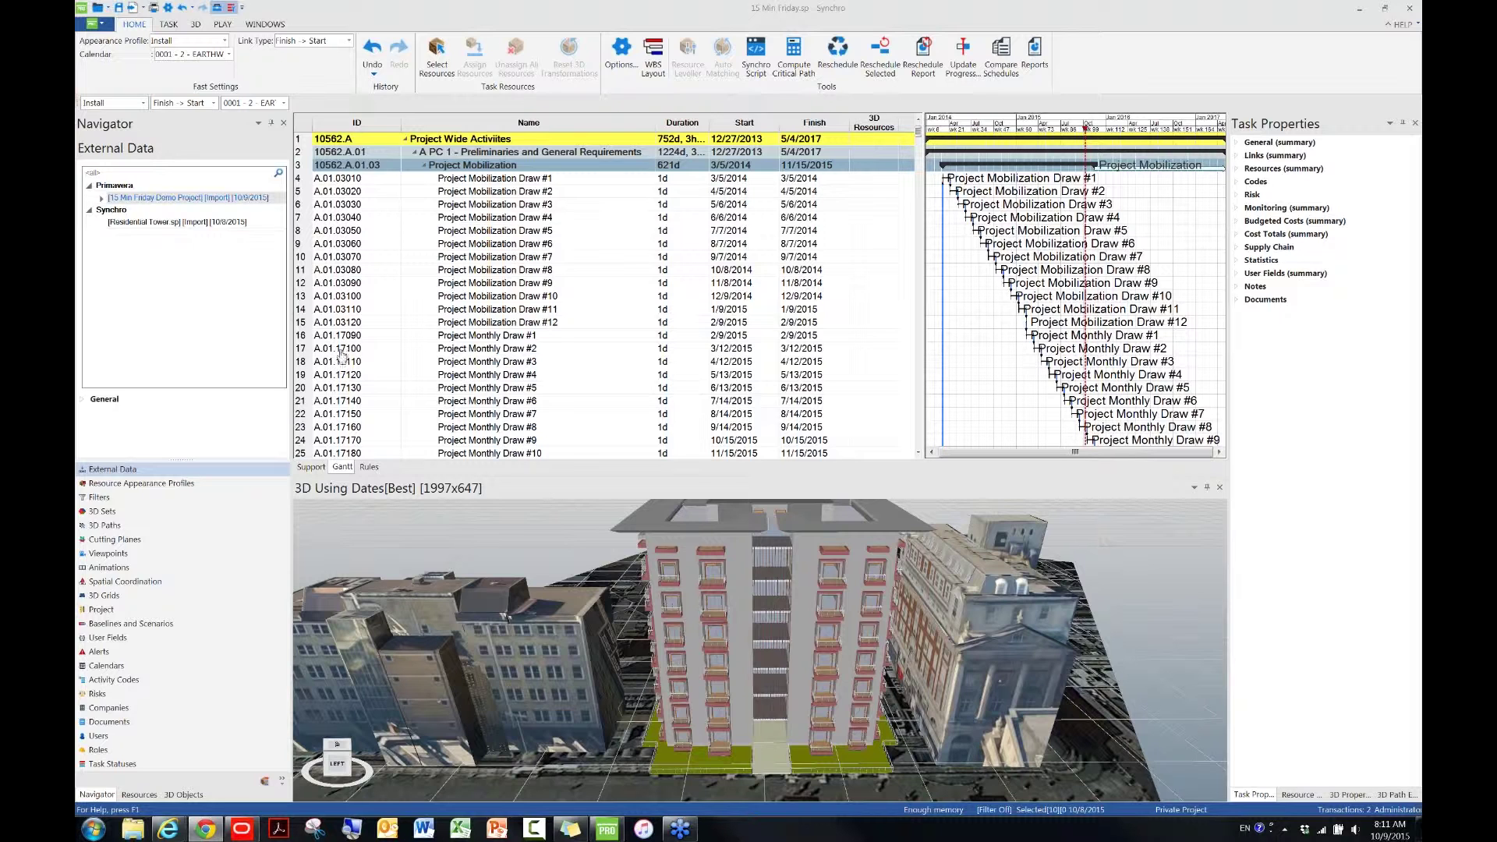
right_click(195, 198)
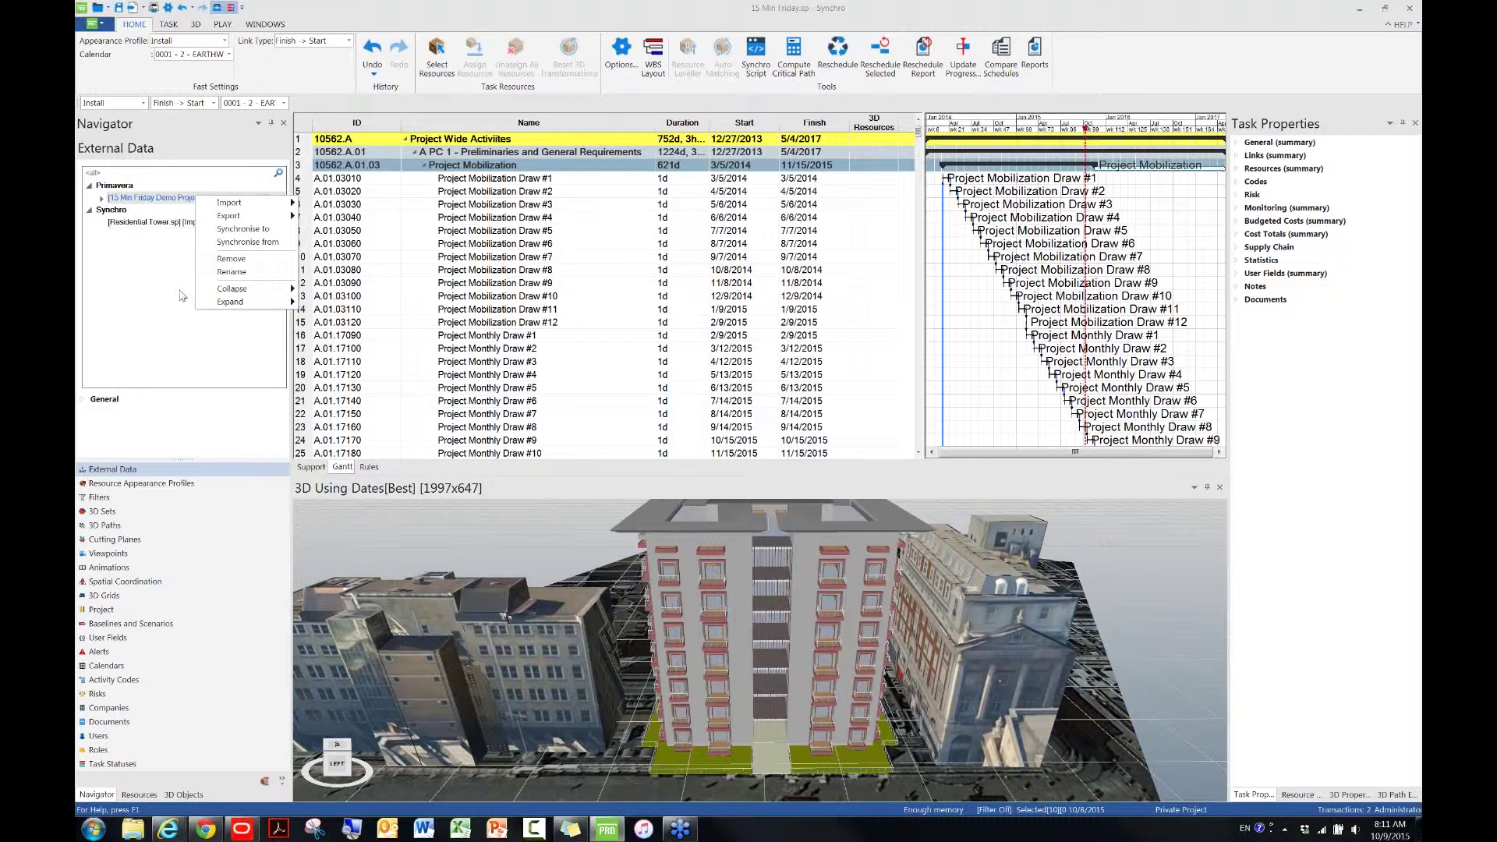
click(468, 16)
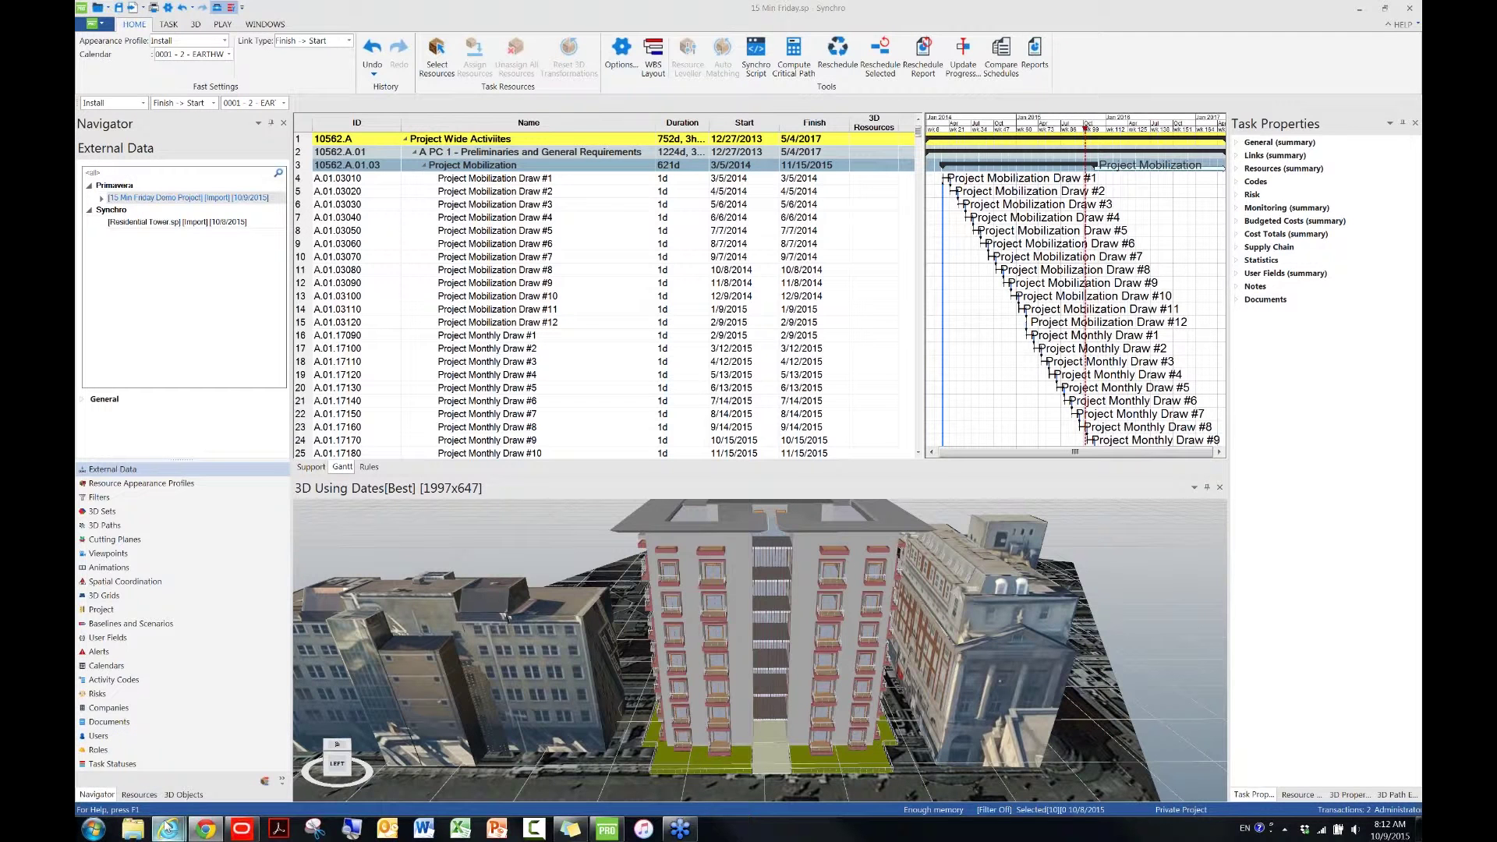
mouse_move(166, 825)
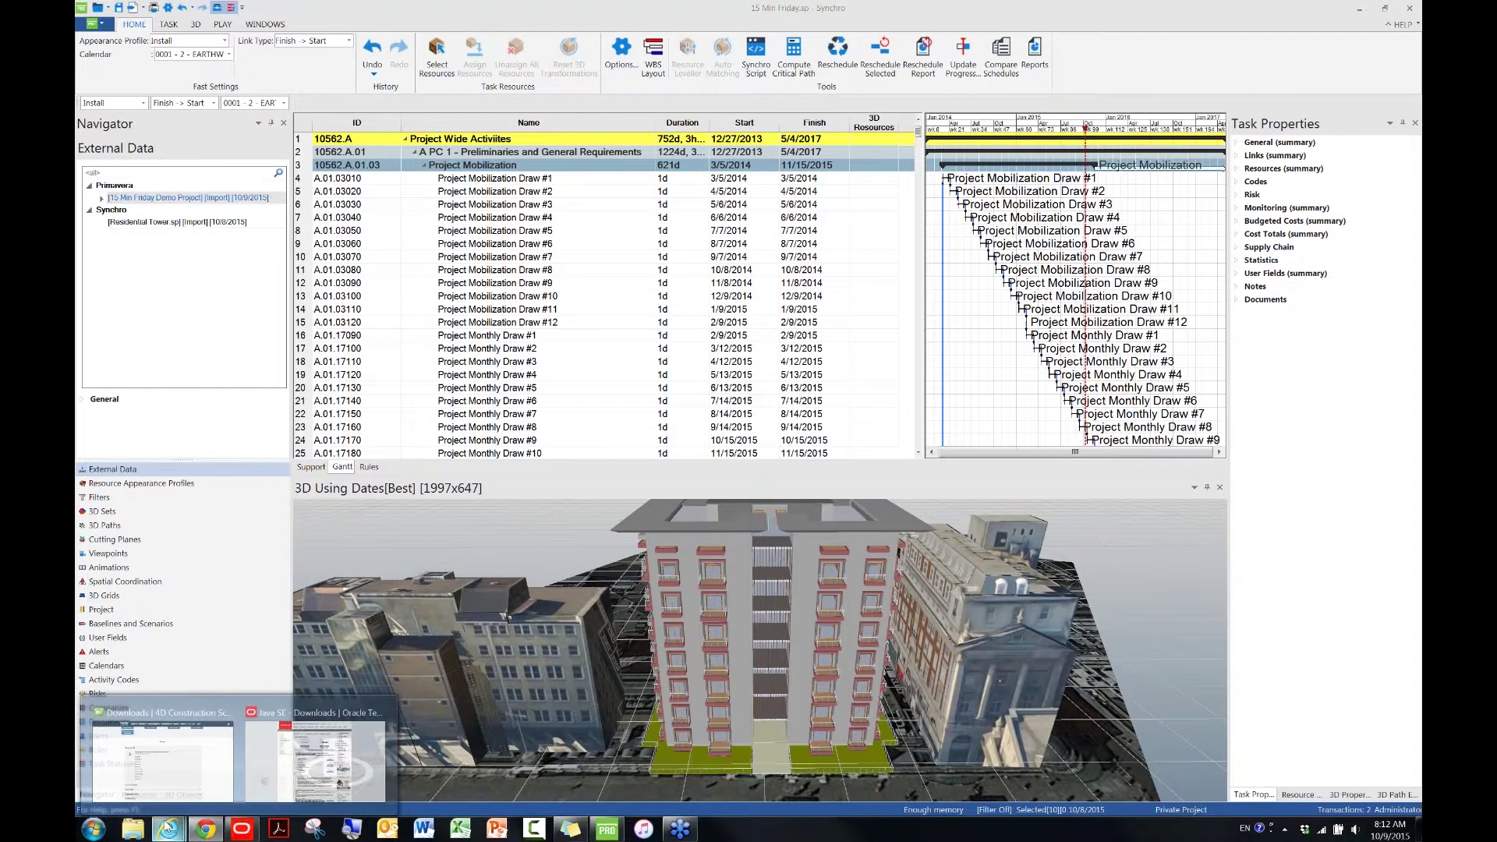
- Bring up the Synchro Downloads page in Internet Explorer
click(215, 752)
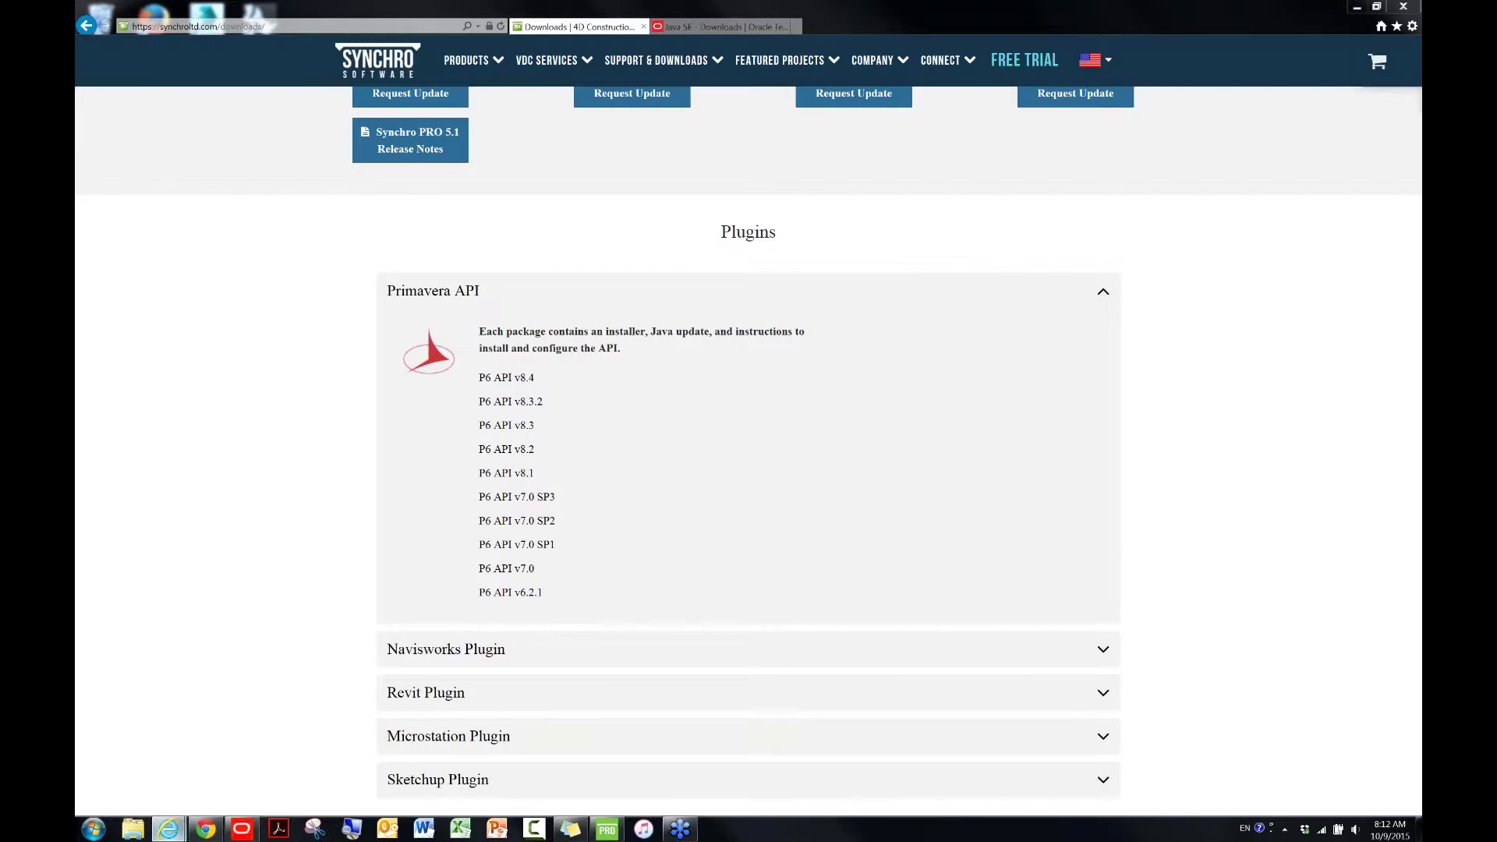
scroll(276, 559, up, 3)
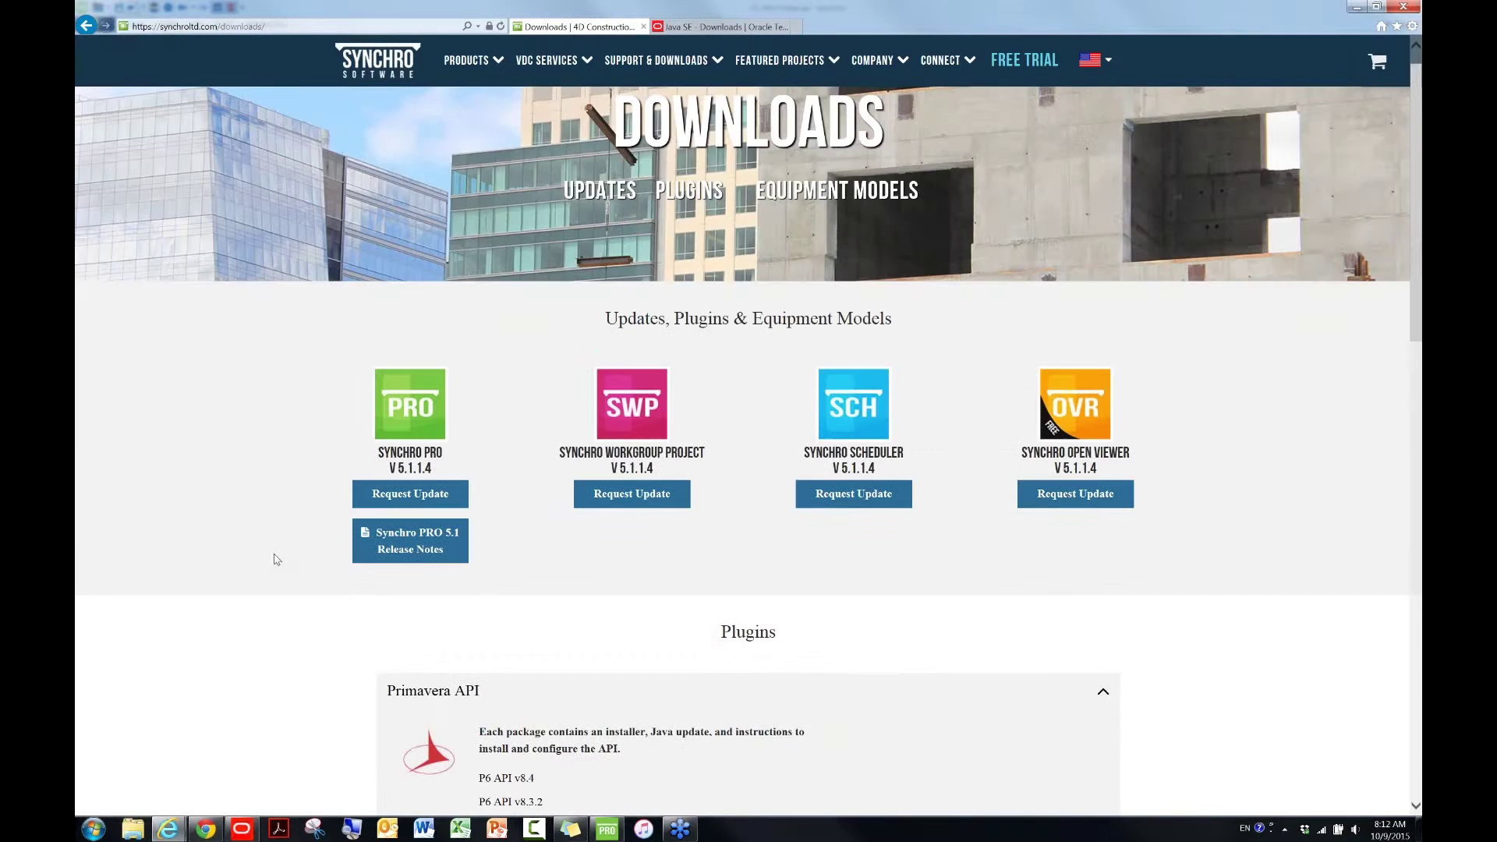
scroll(276, 559, down, 4)
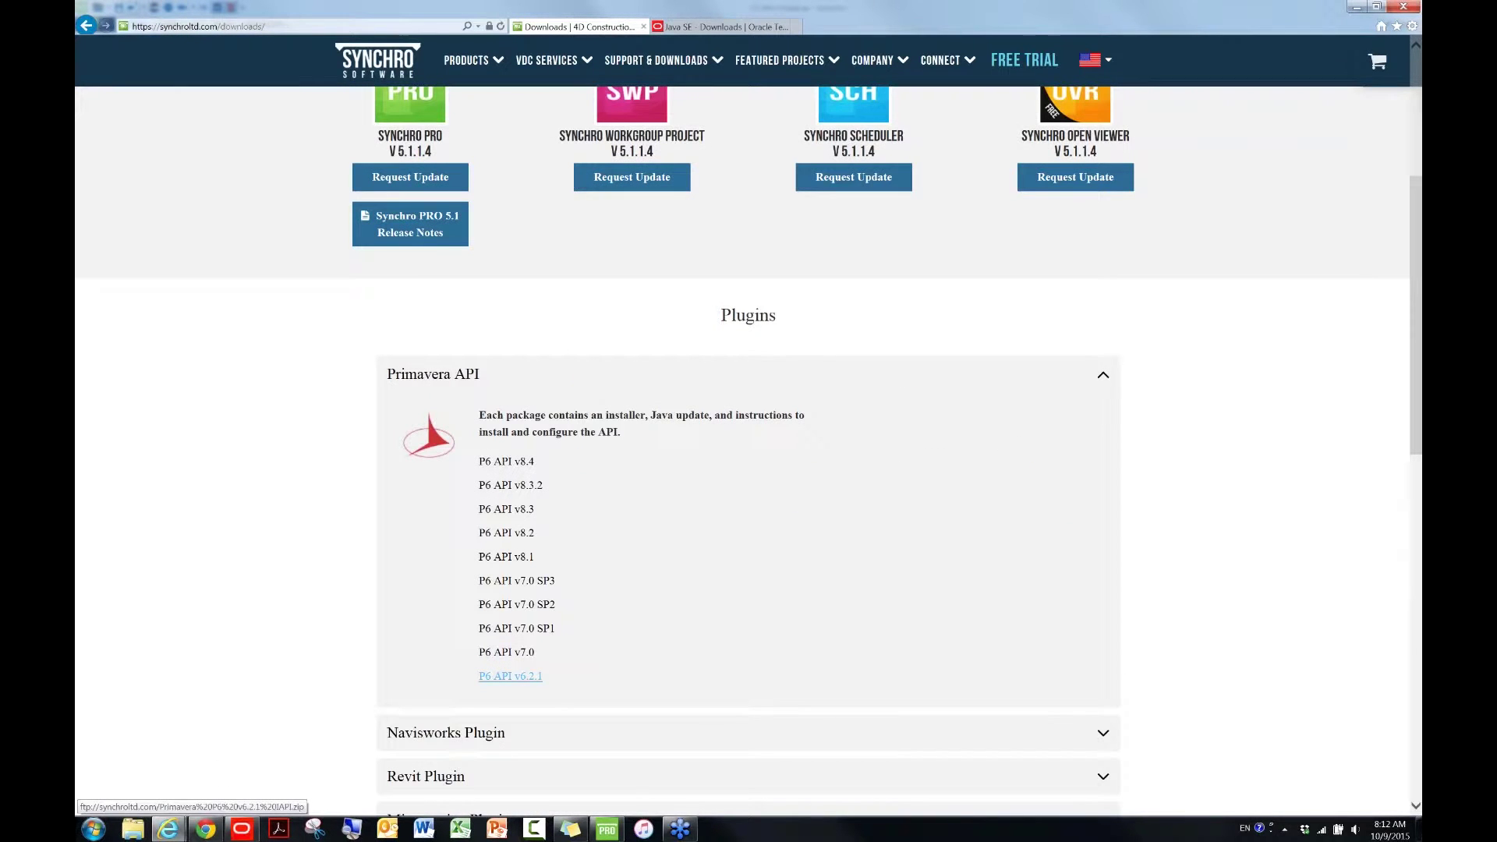
scroll(511, 676, up, 5)
click(437, 26)
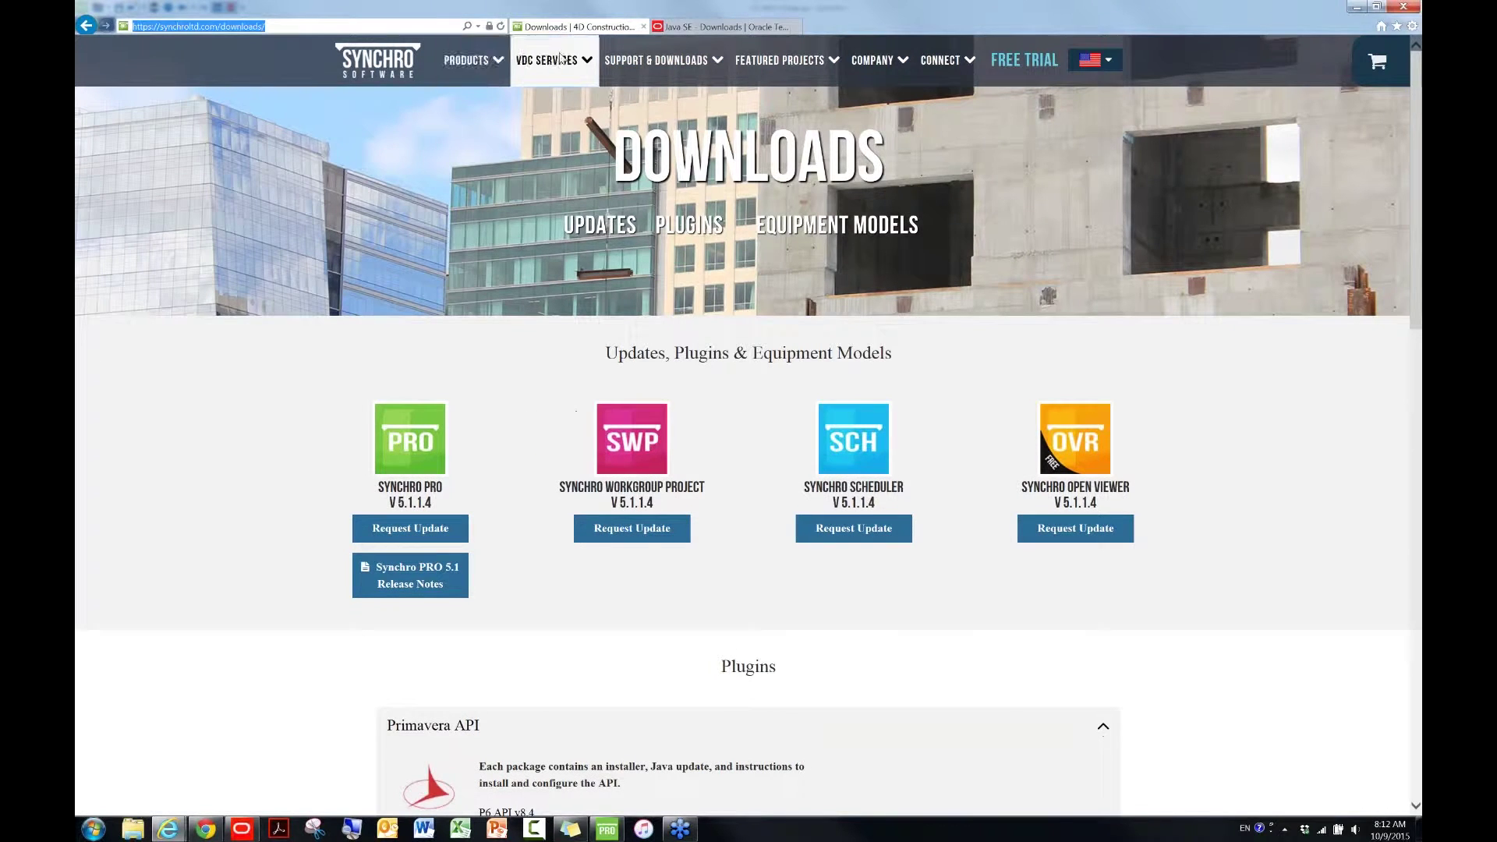
mouse_move(624, 61)
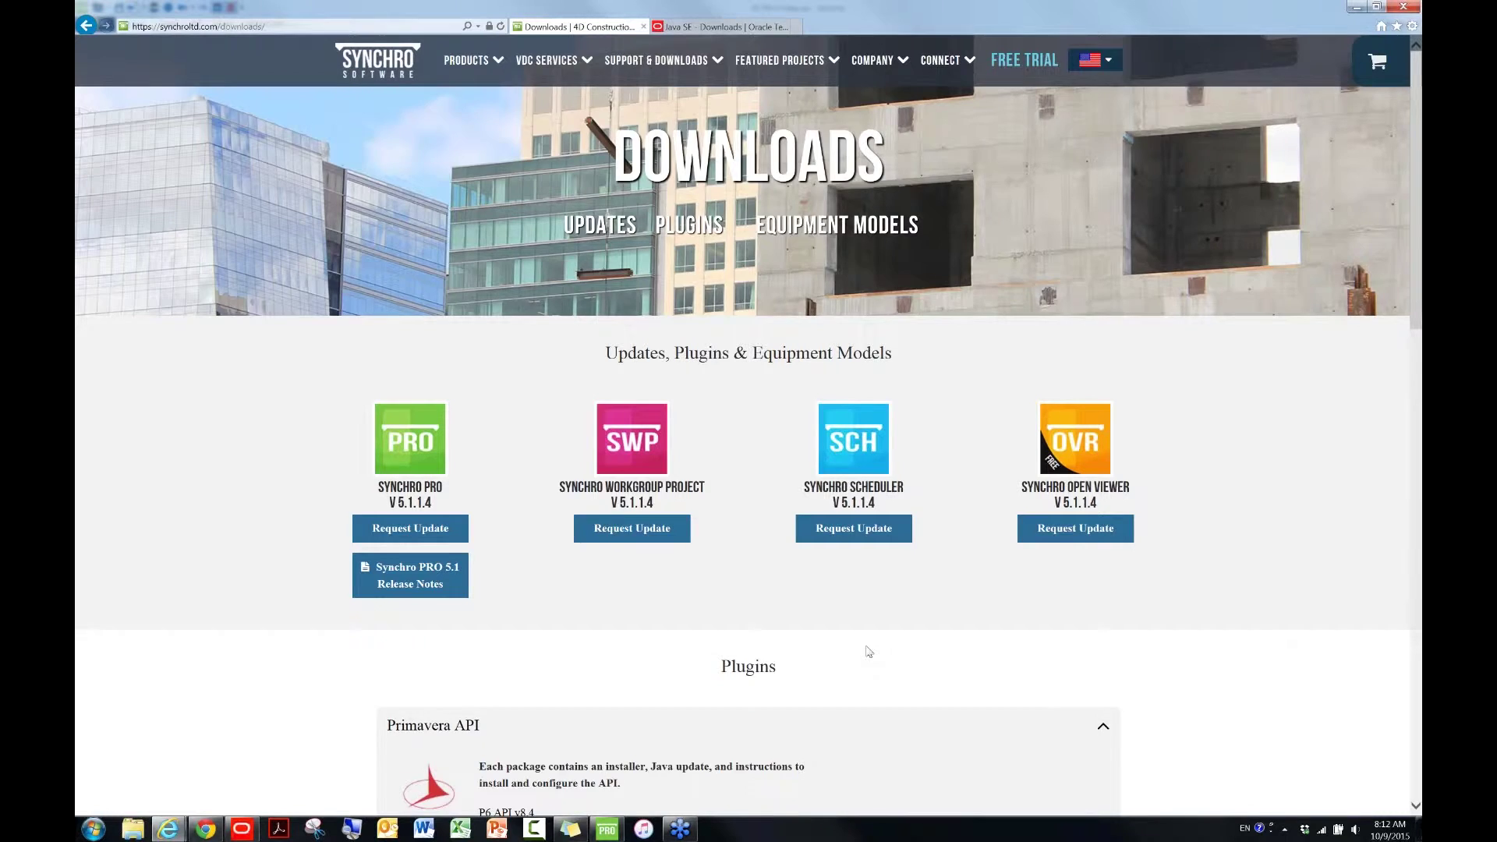
- Expand the Primavera API plugin to list P6 API versions v8.4 down to v6.2.1
scroll(869, 652, down, 2)
scroll(869, 648, down, 4)
click(1103, 258)
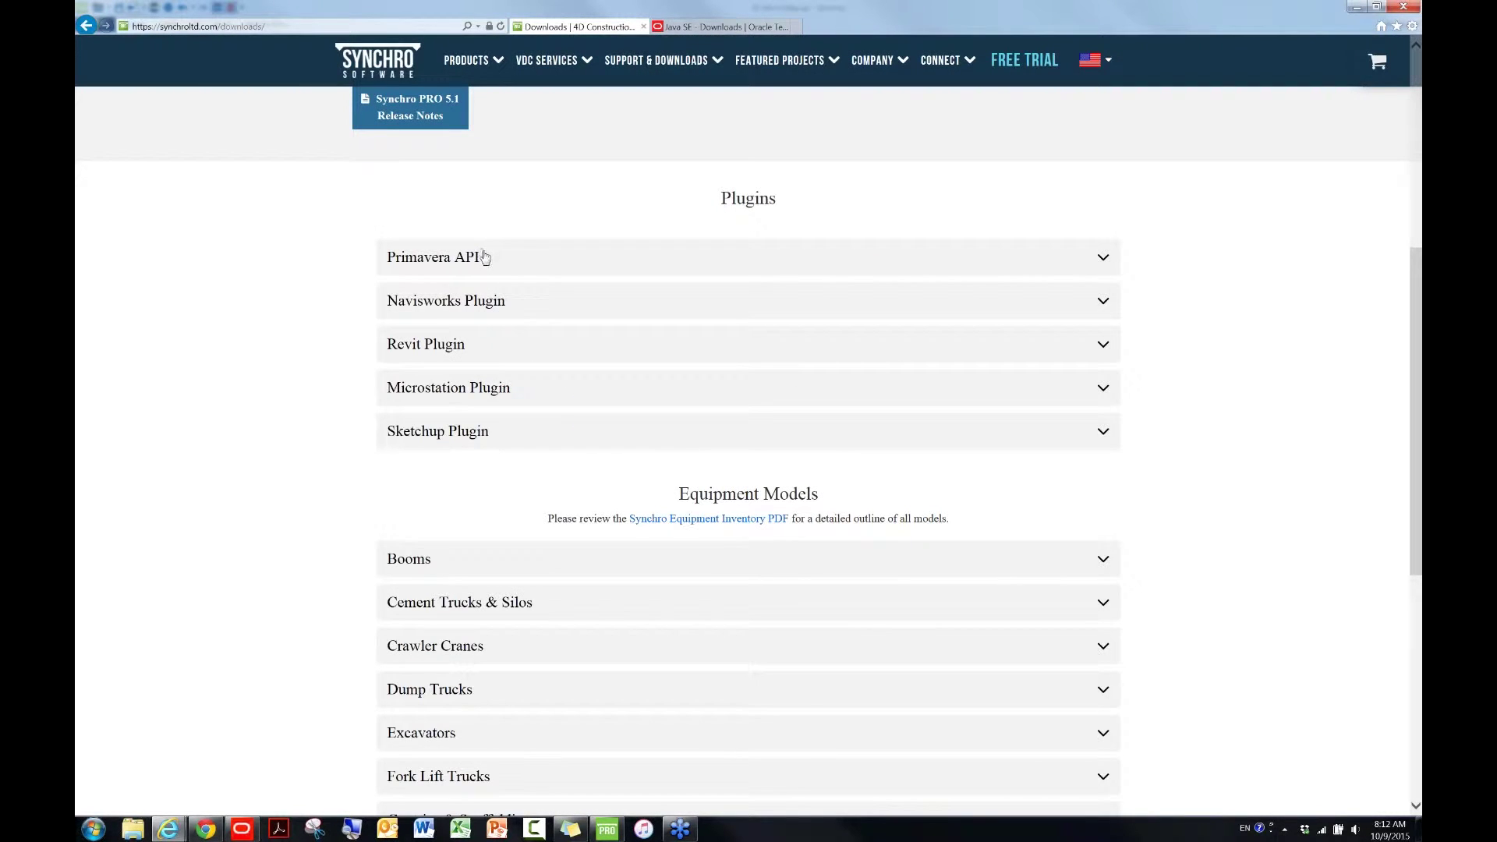
click(484, 257)
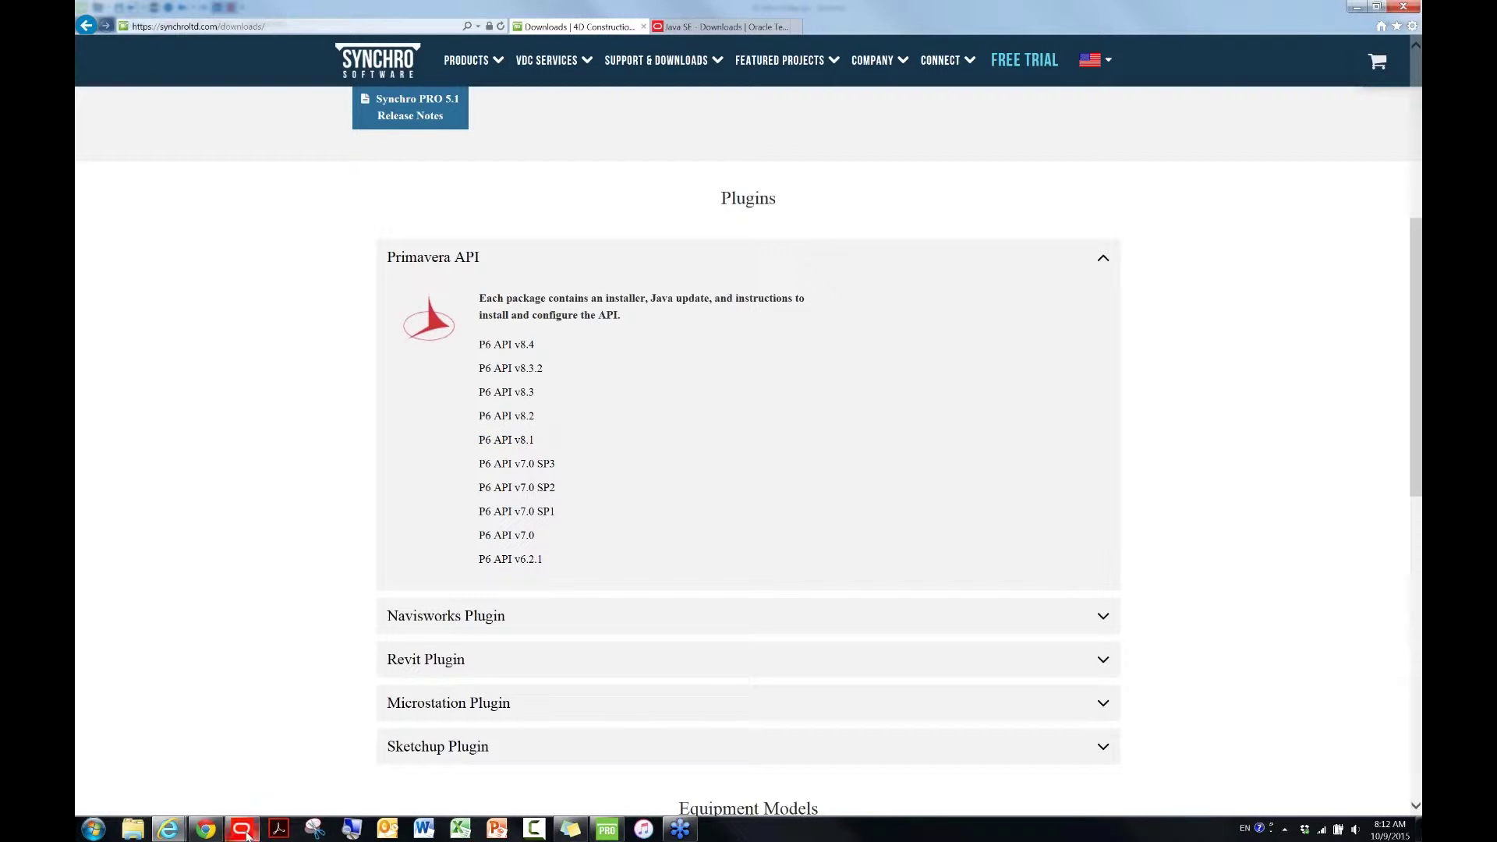
mouse_move(245, 831)
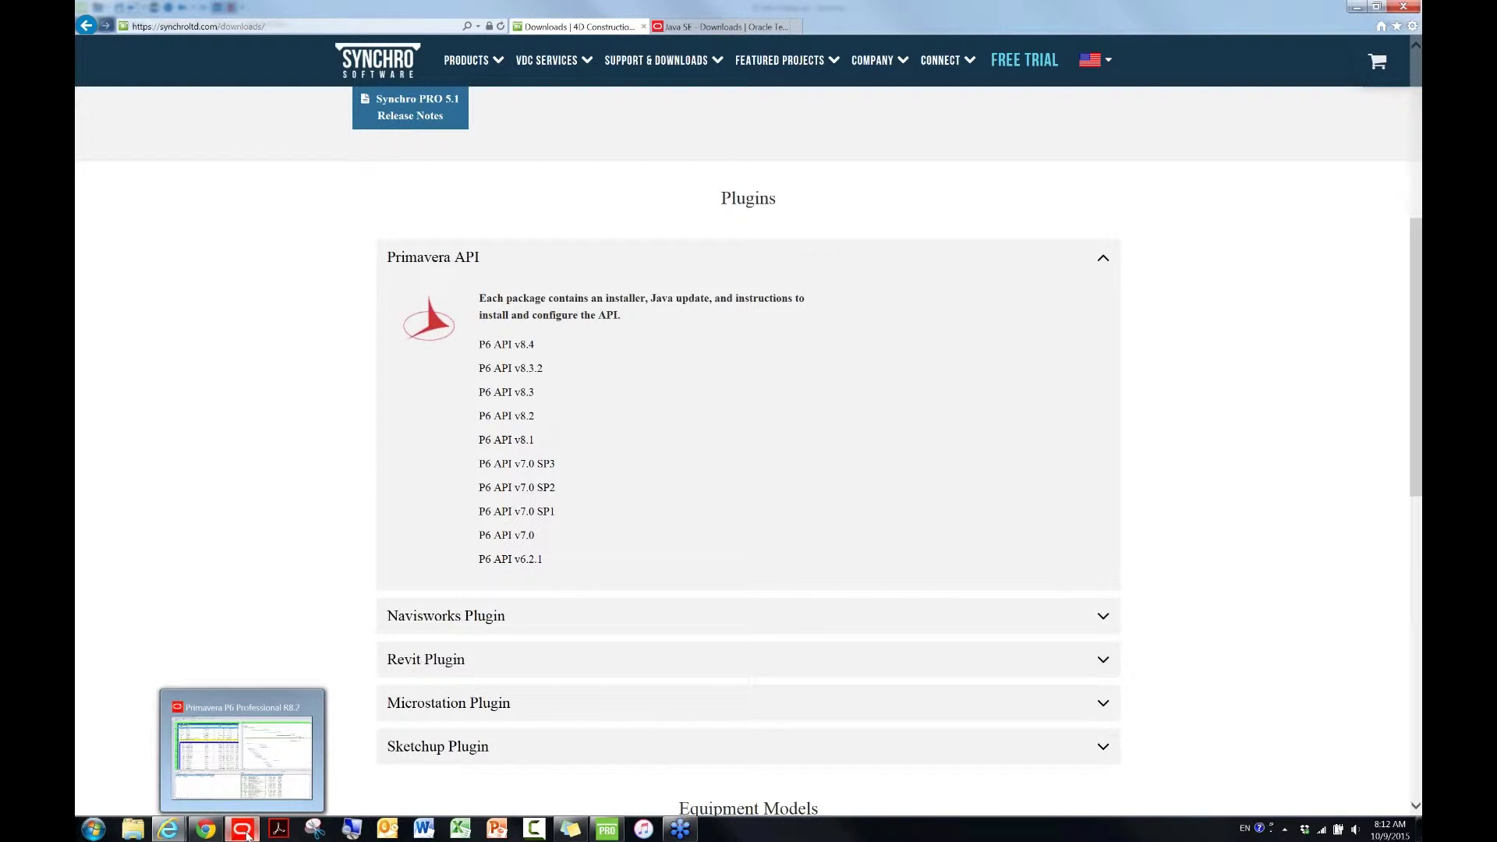
- Close the About Primavera P6 R8.2 box and return to the Synchro Downloads page listing P6 API v8.2
click(245, 832)
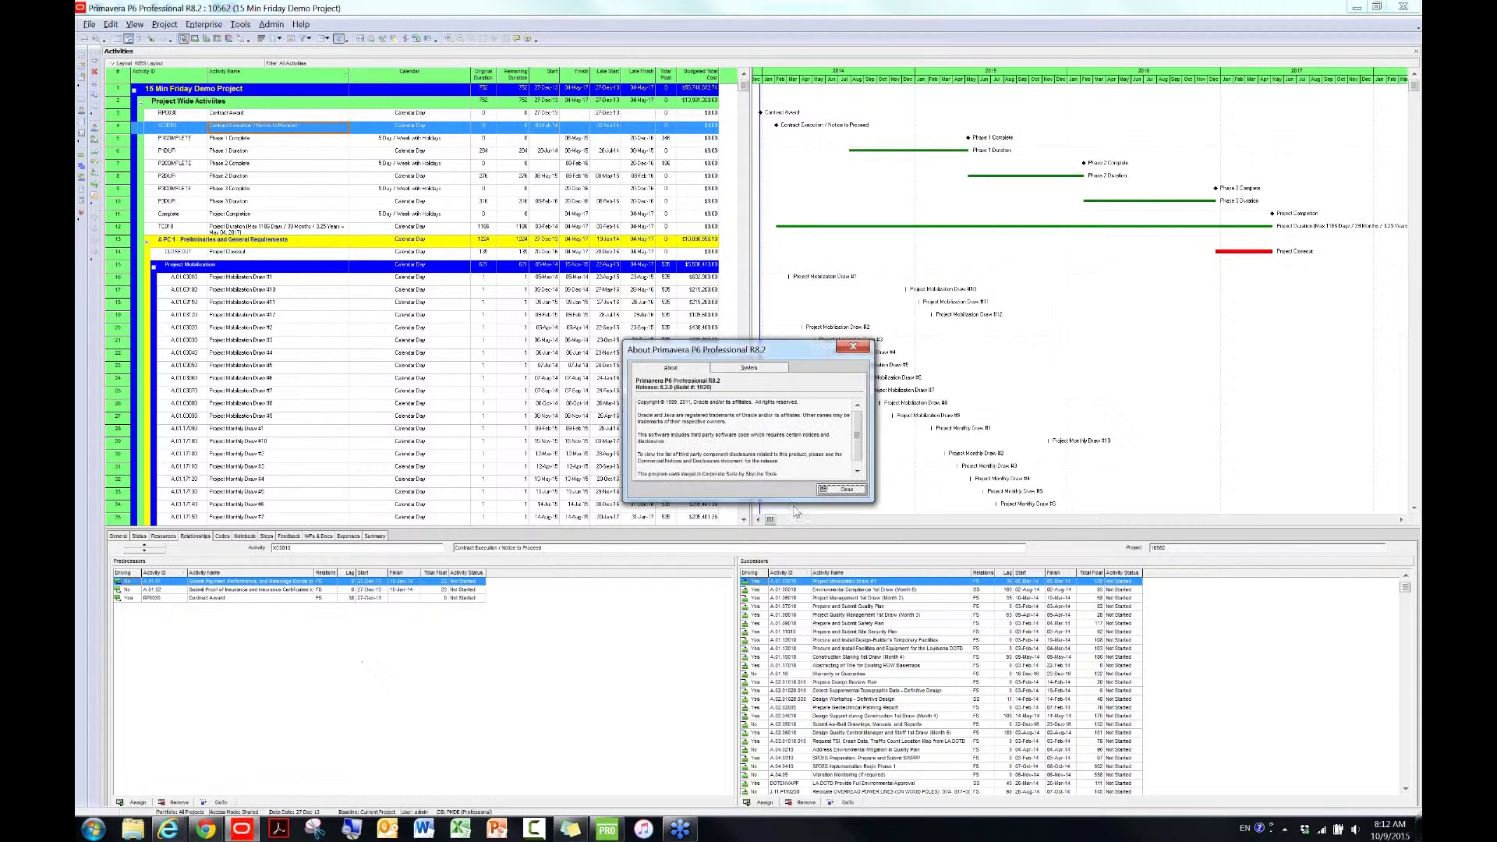
click(852, 348)
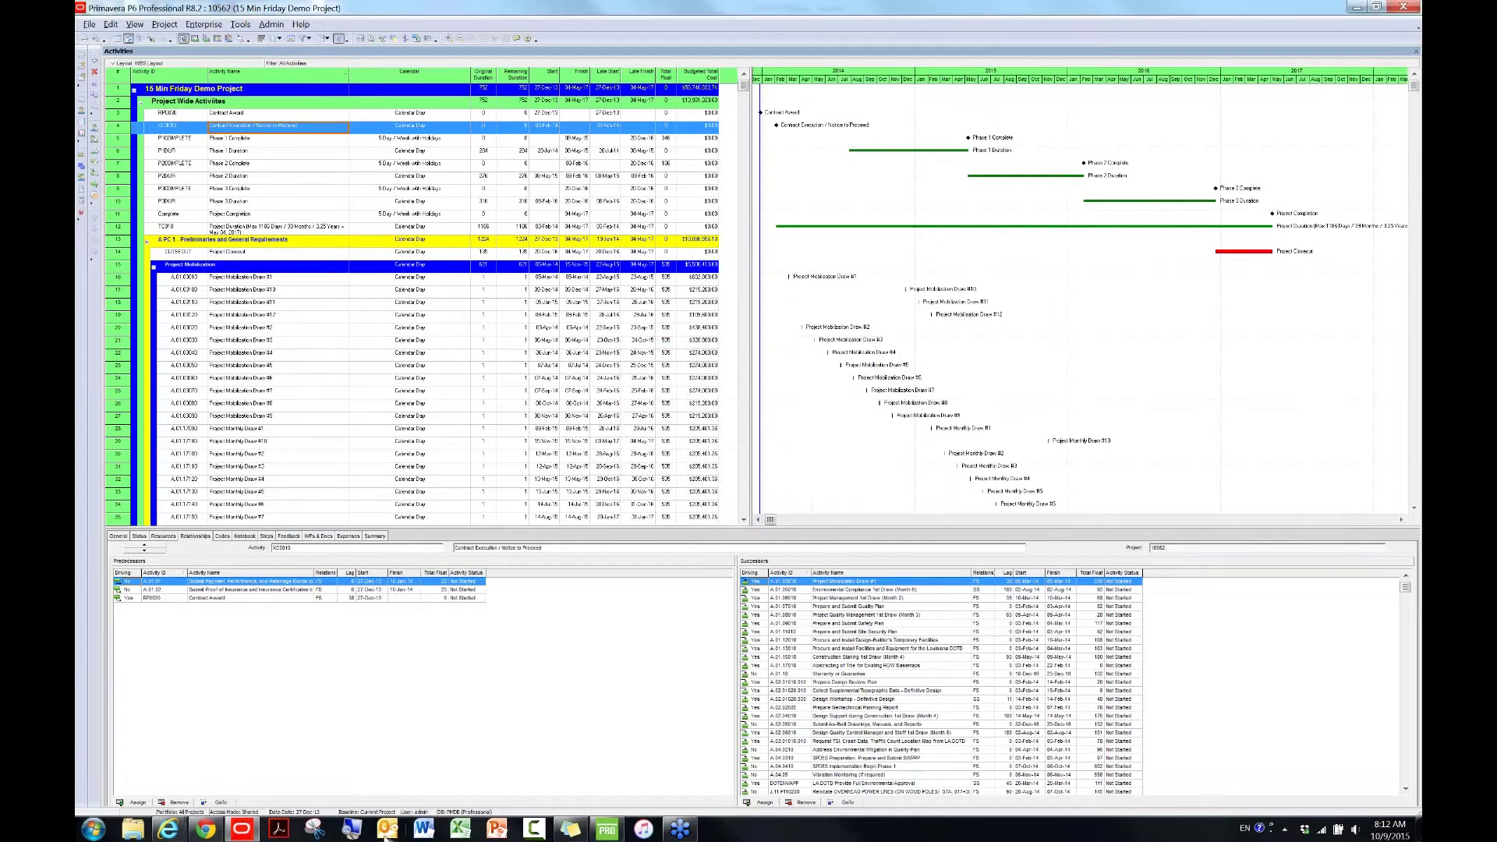
mouse_move(172, 832)
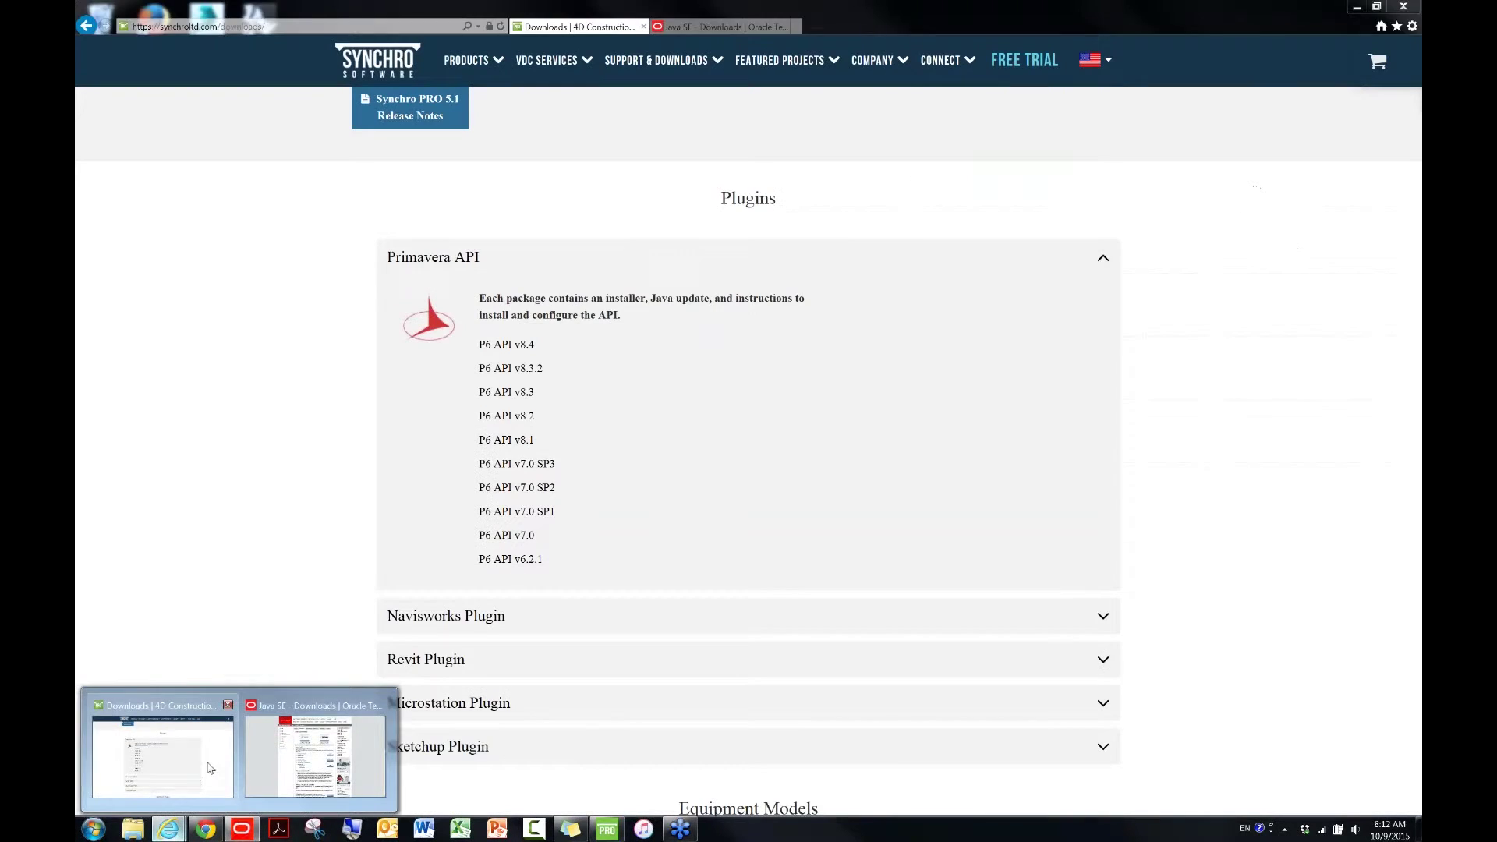
click(210, 768)
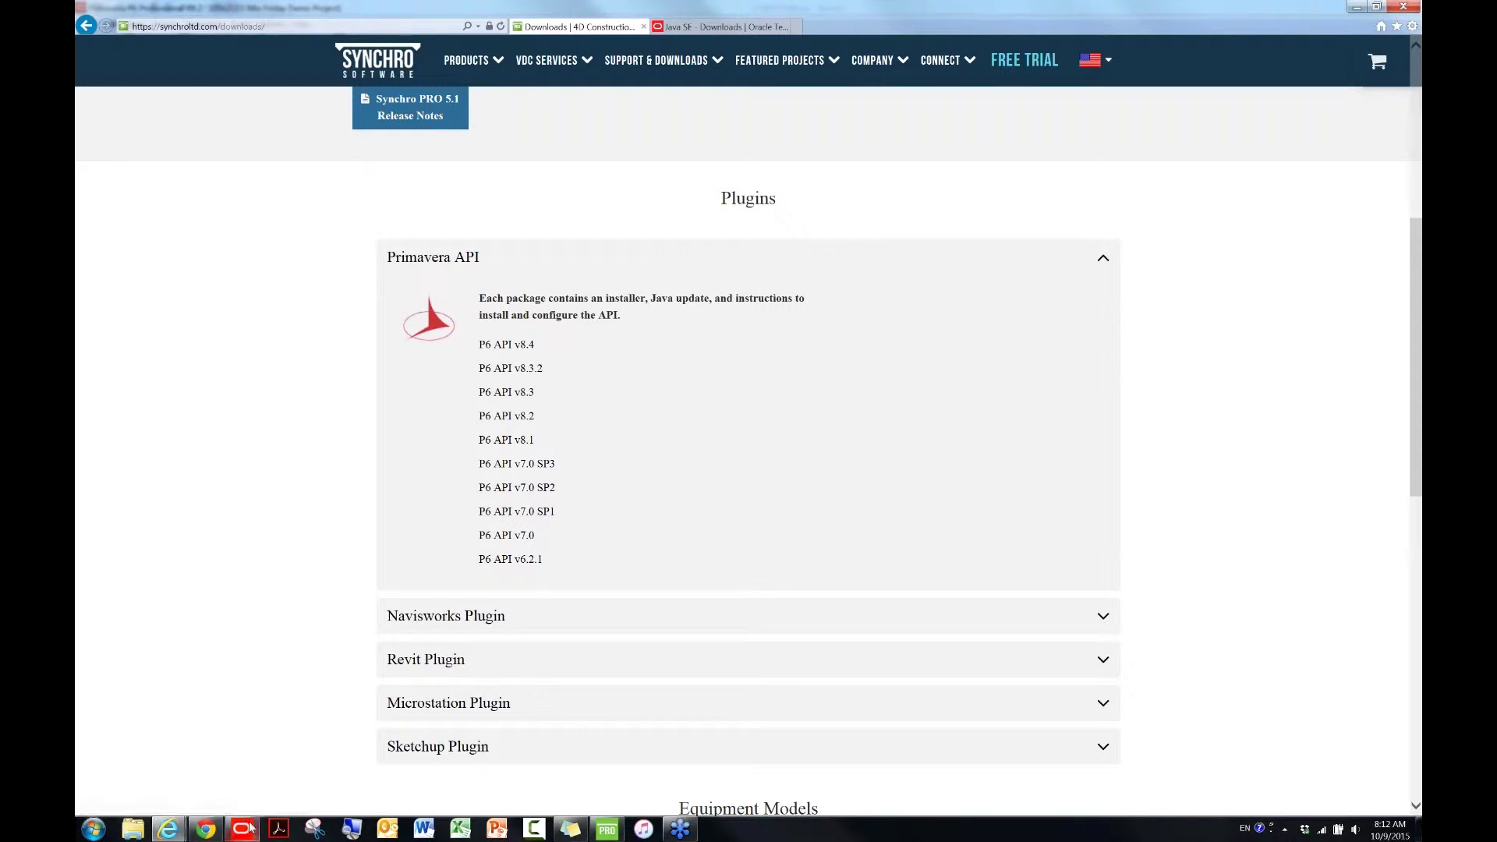
mouse_move(248, 831)
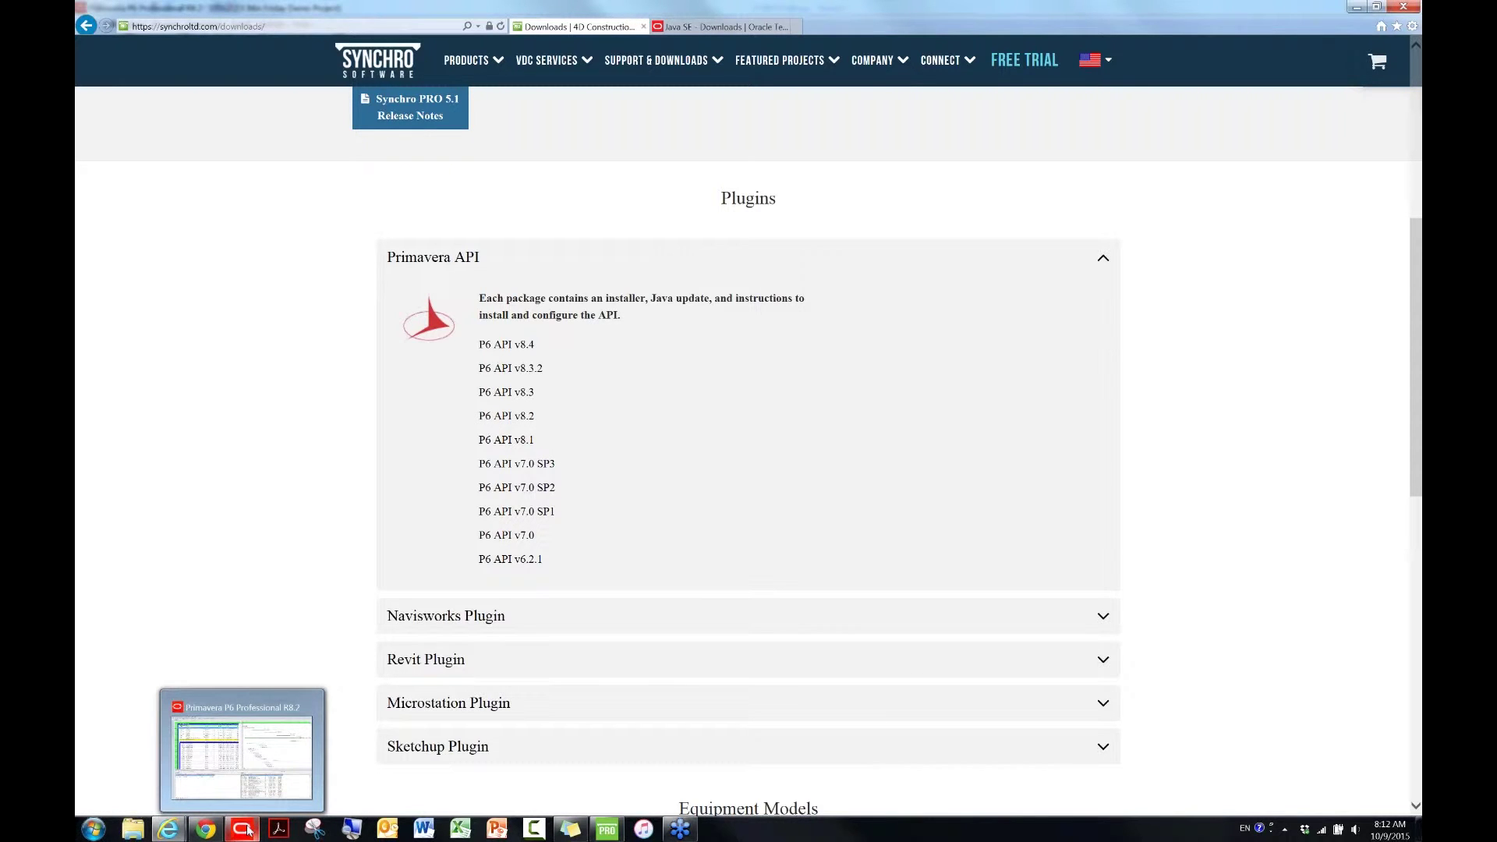
click(598, 831)
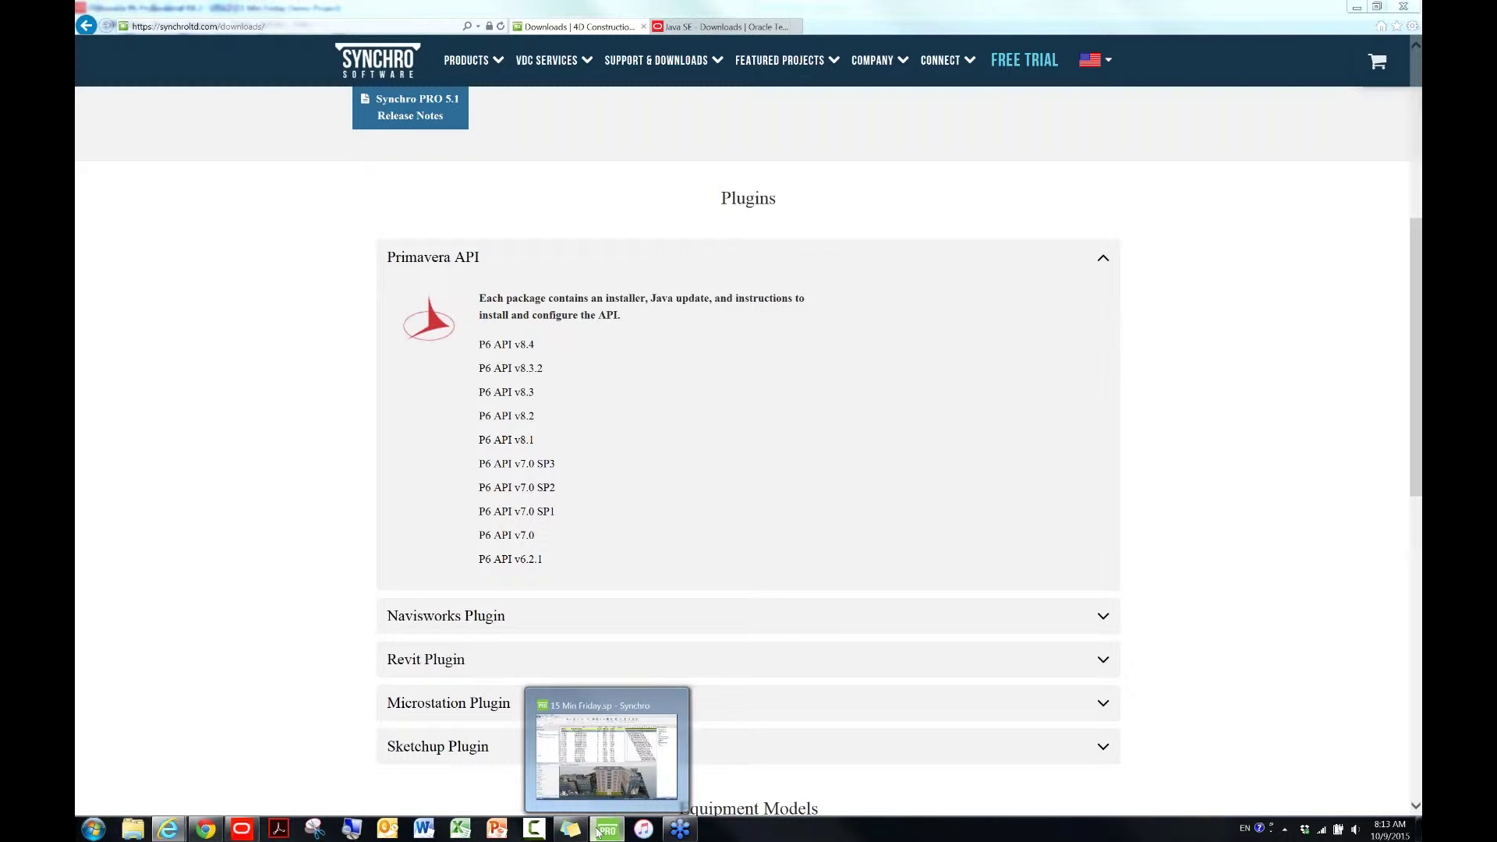
click(598, 831)
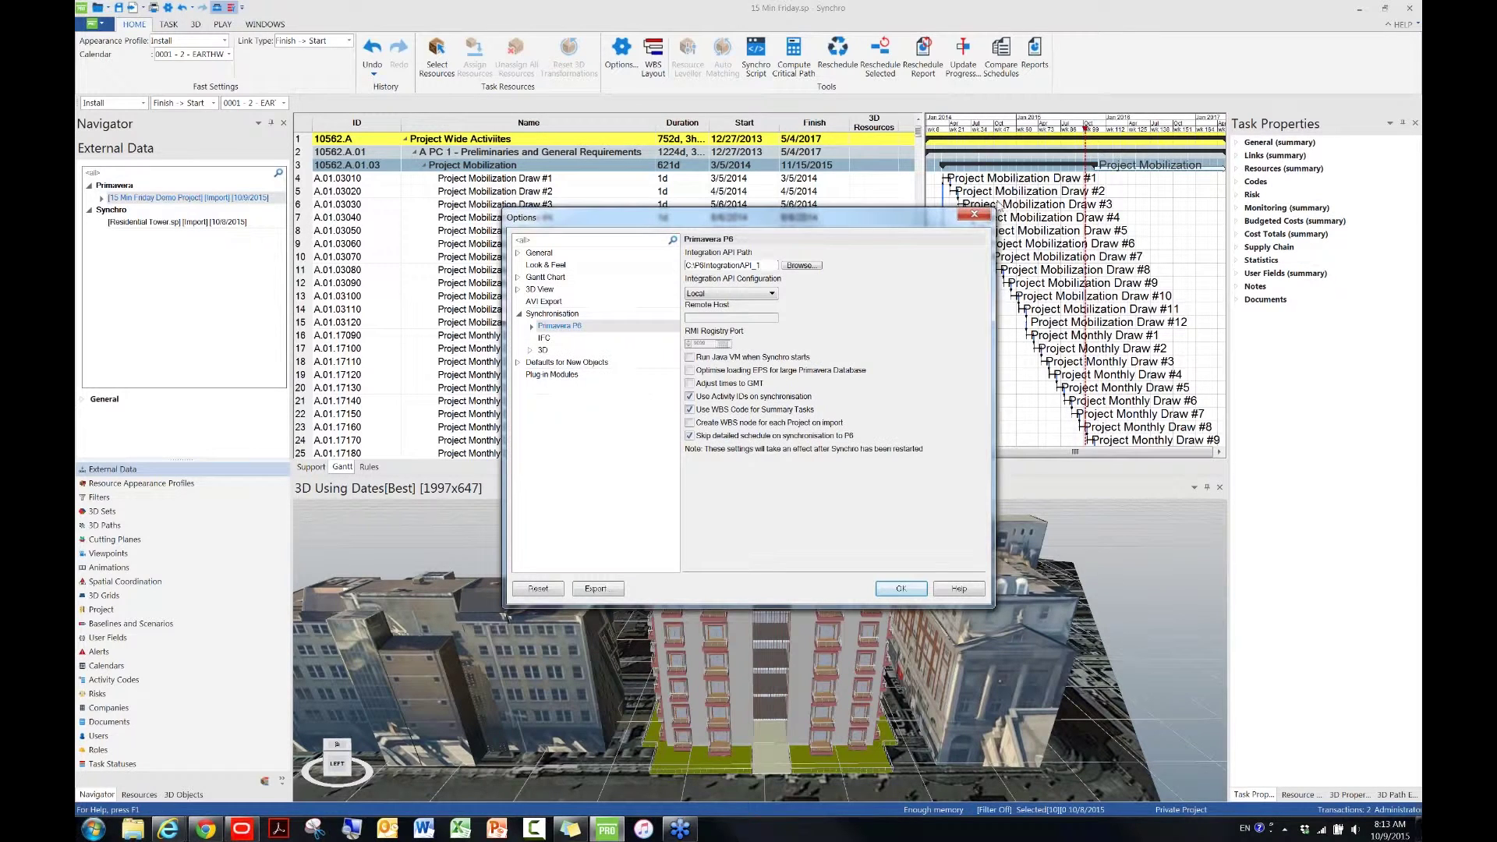
- Browse to C:\P6IntegrationAPI_1 as the Primavera P6 Integration API folder, then close Options
click(975, 216)
click(519, 313)
click(519, 314)
click(793, 267)
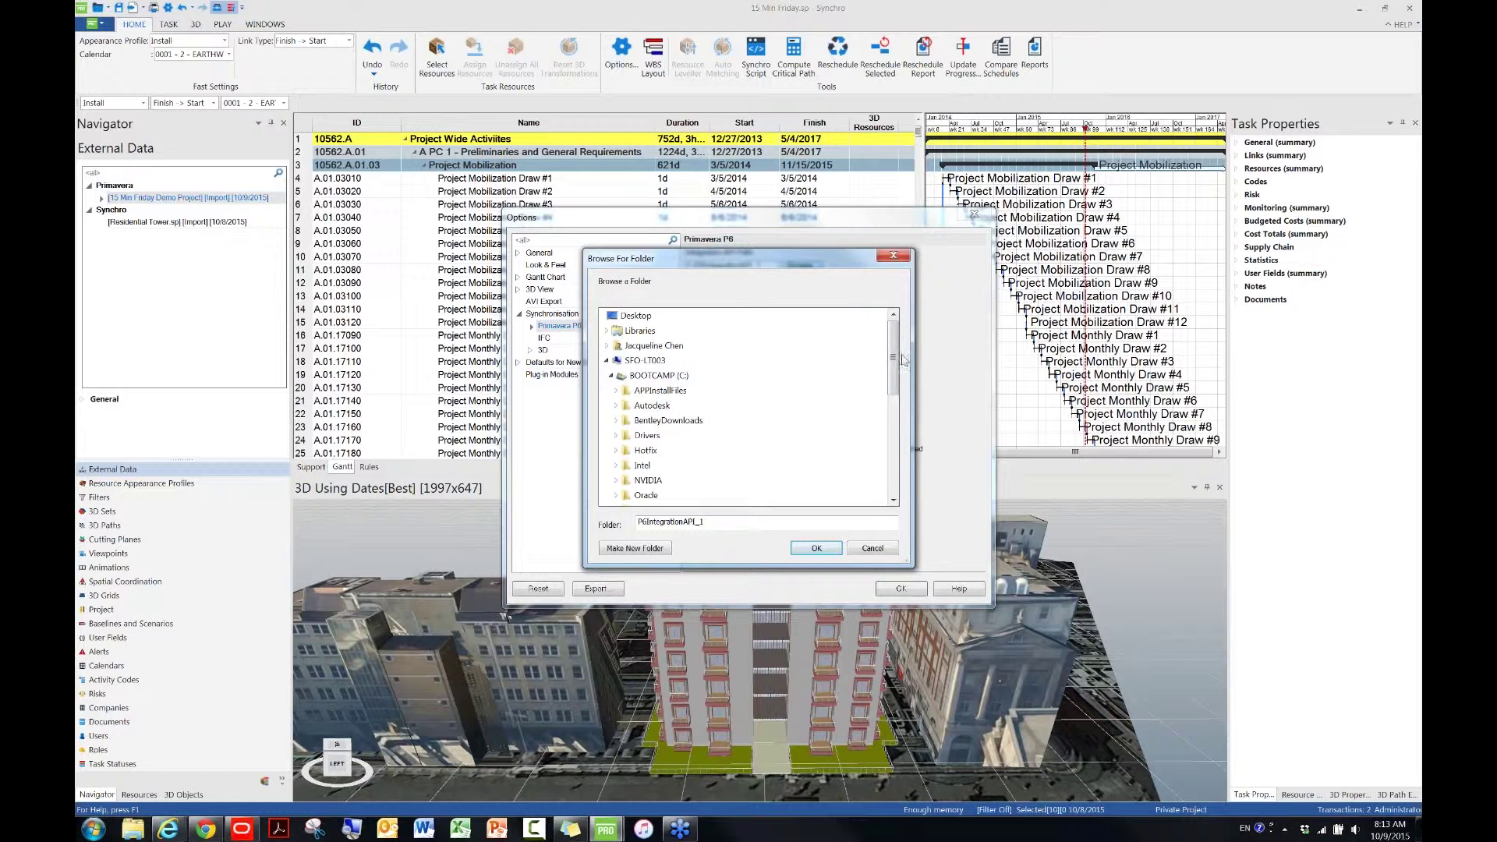
drag(894, 355, 896, 397)
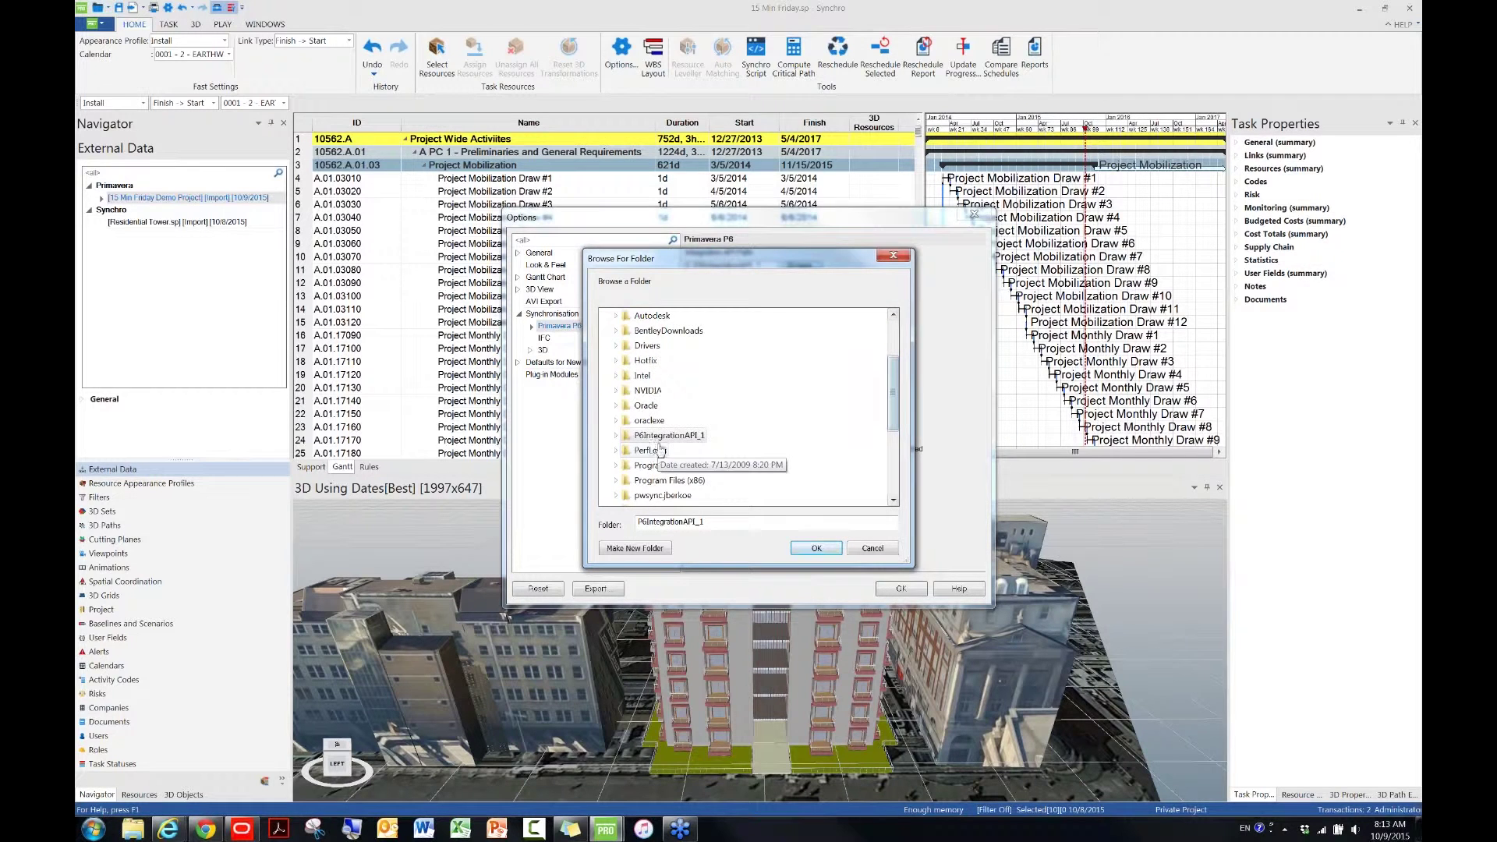
click(817, 548)
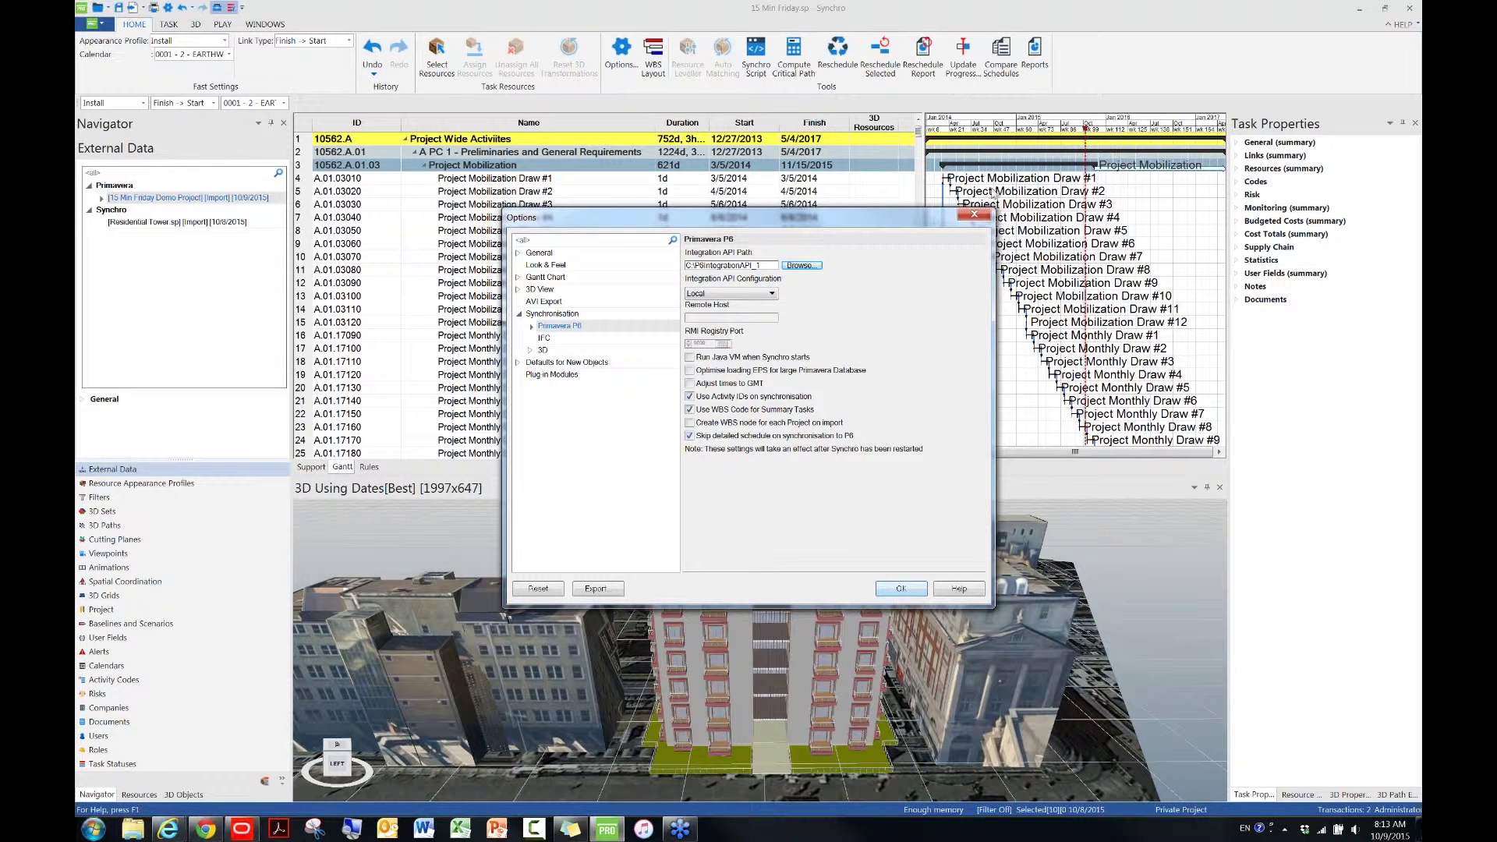
click(977, 218)
click(105, 27)
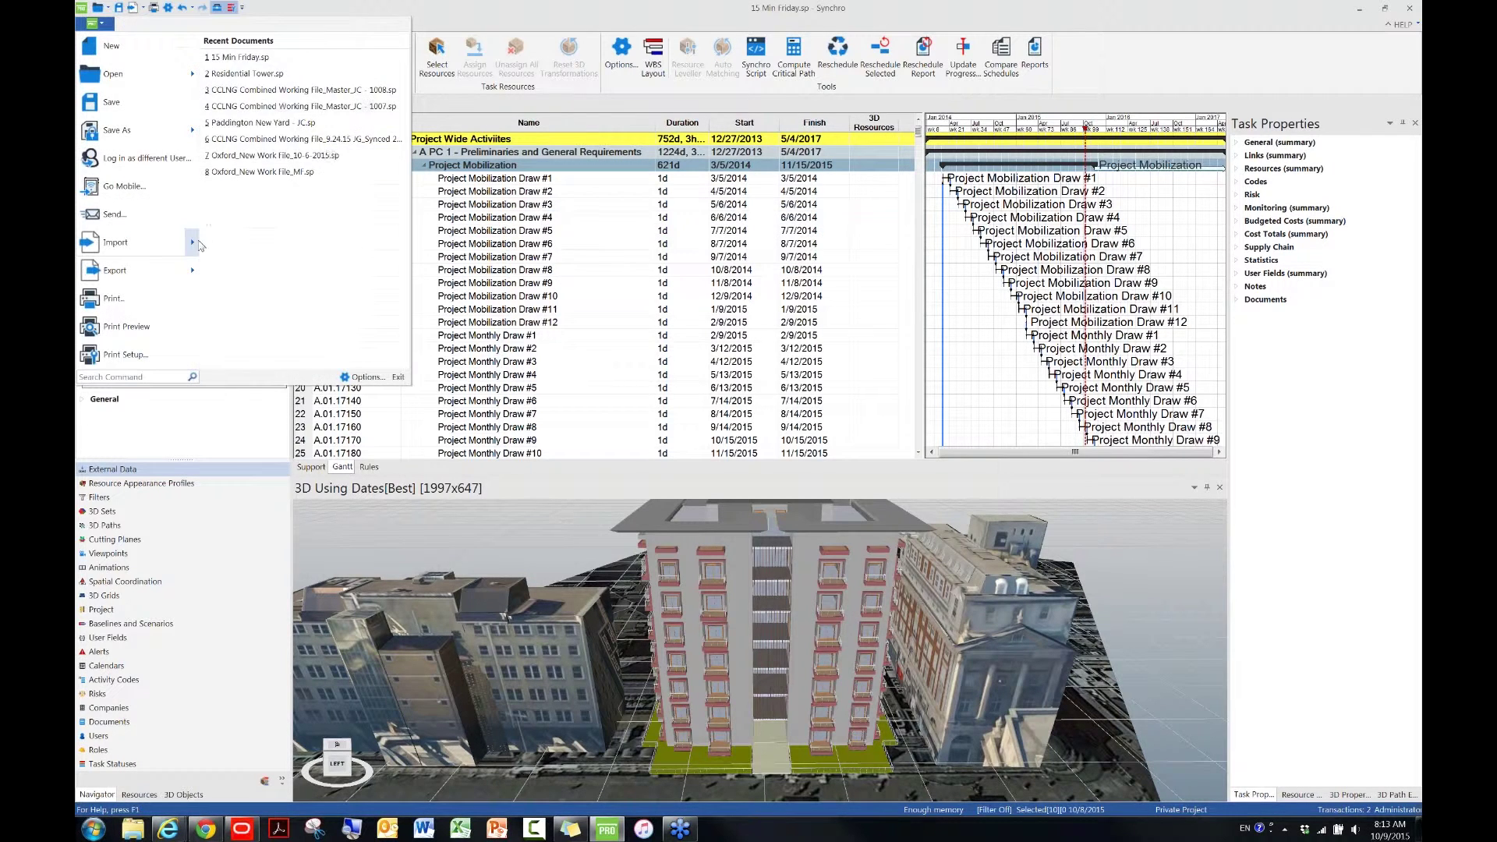
mouse_move(187, 243)
click(293, 167)
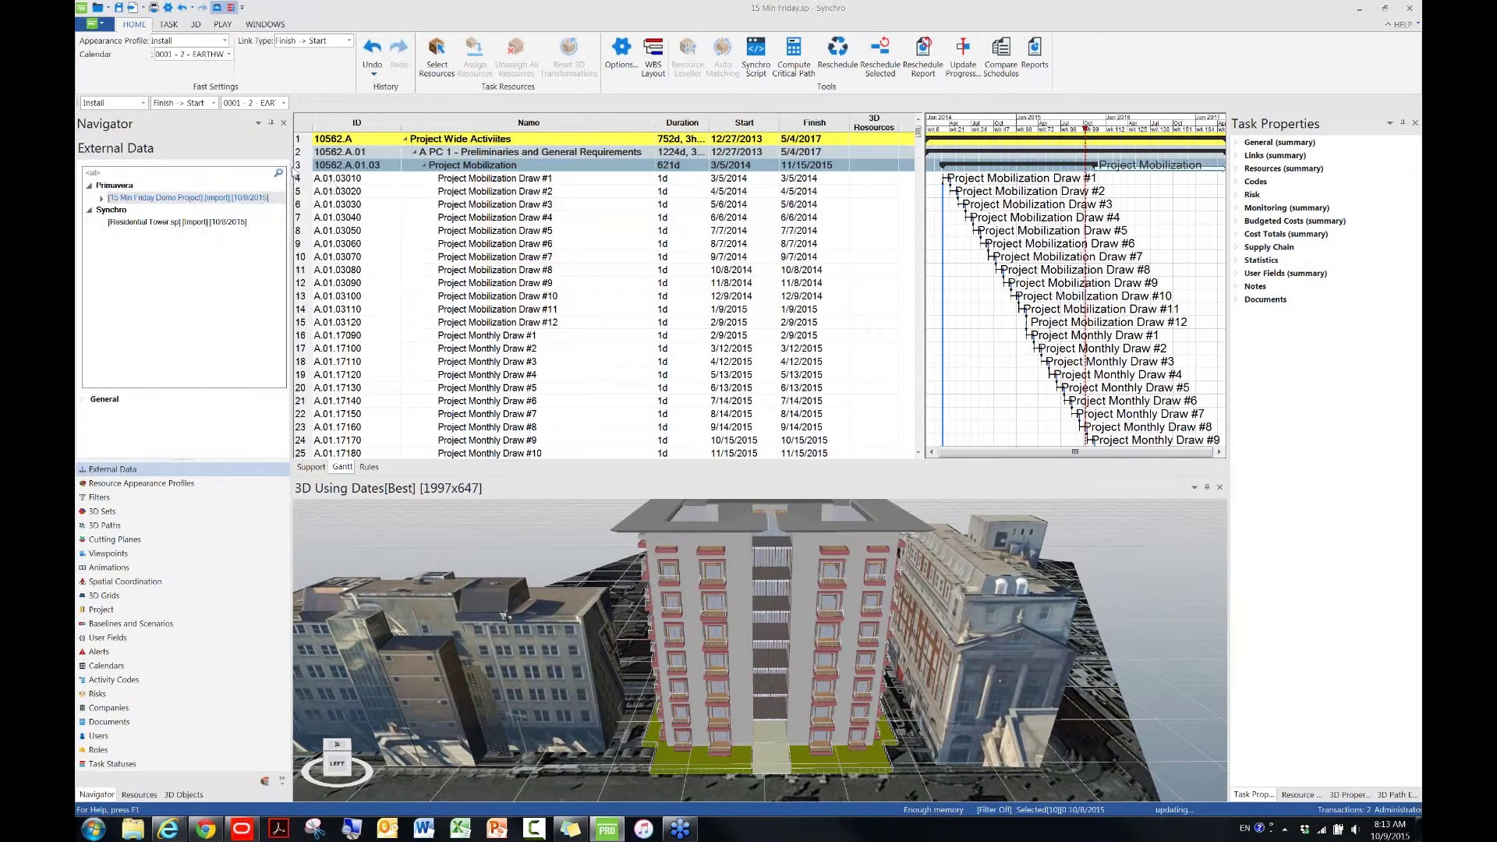
click(704, 252)
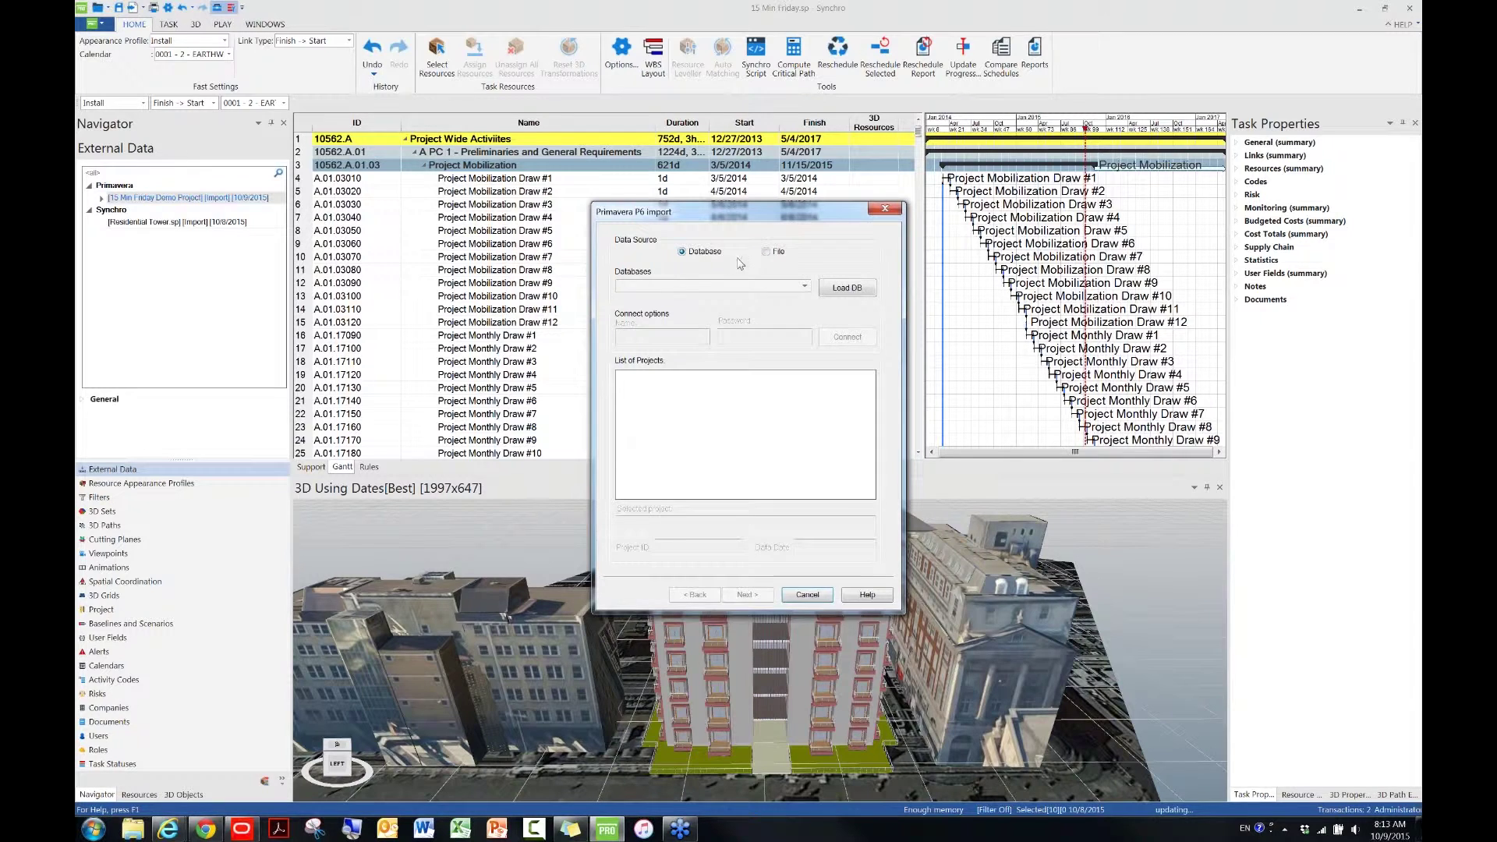
click(878, 212)
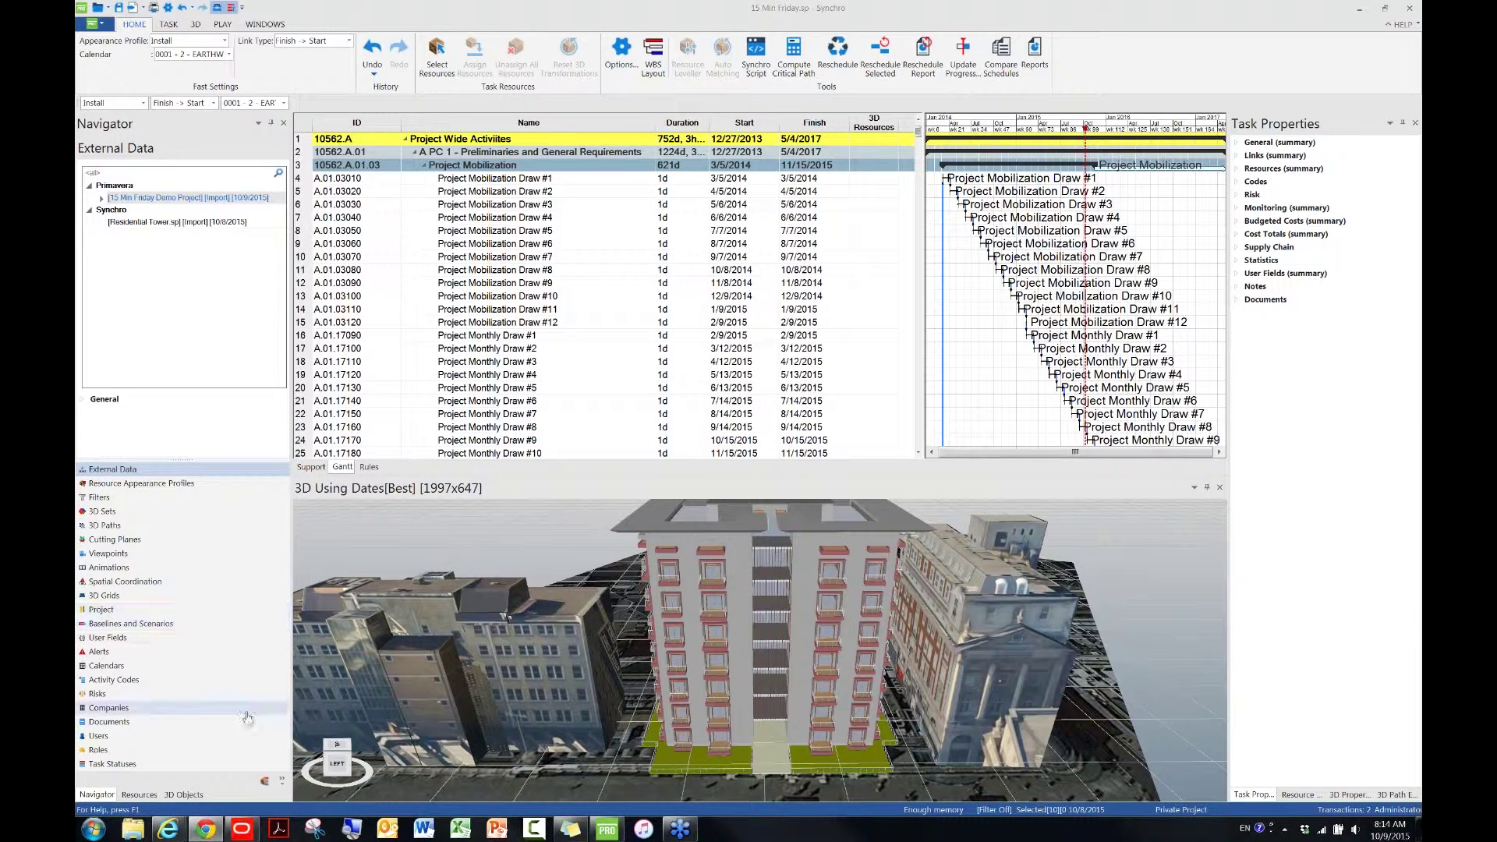
mouse_move(165, 836)
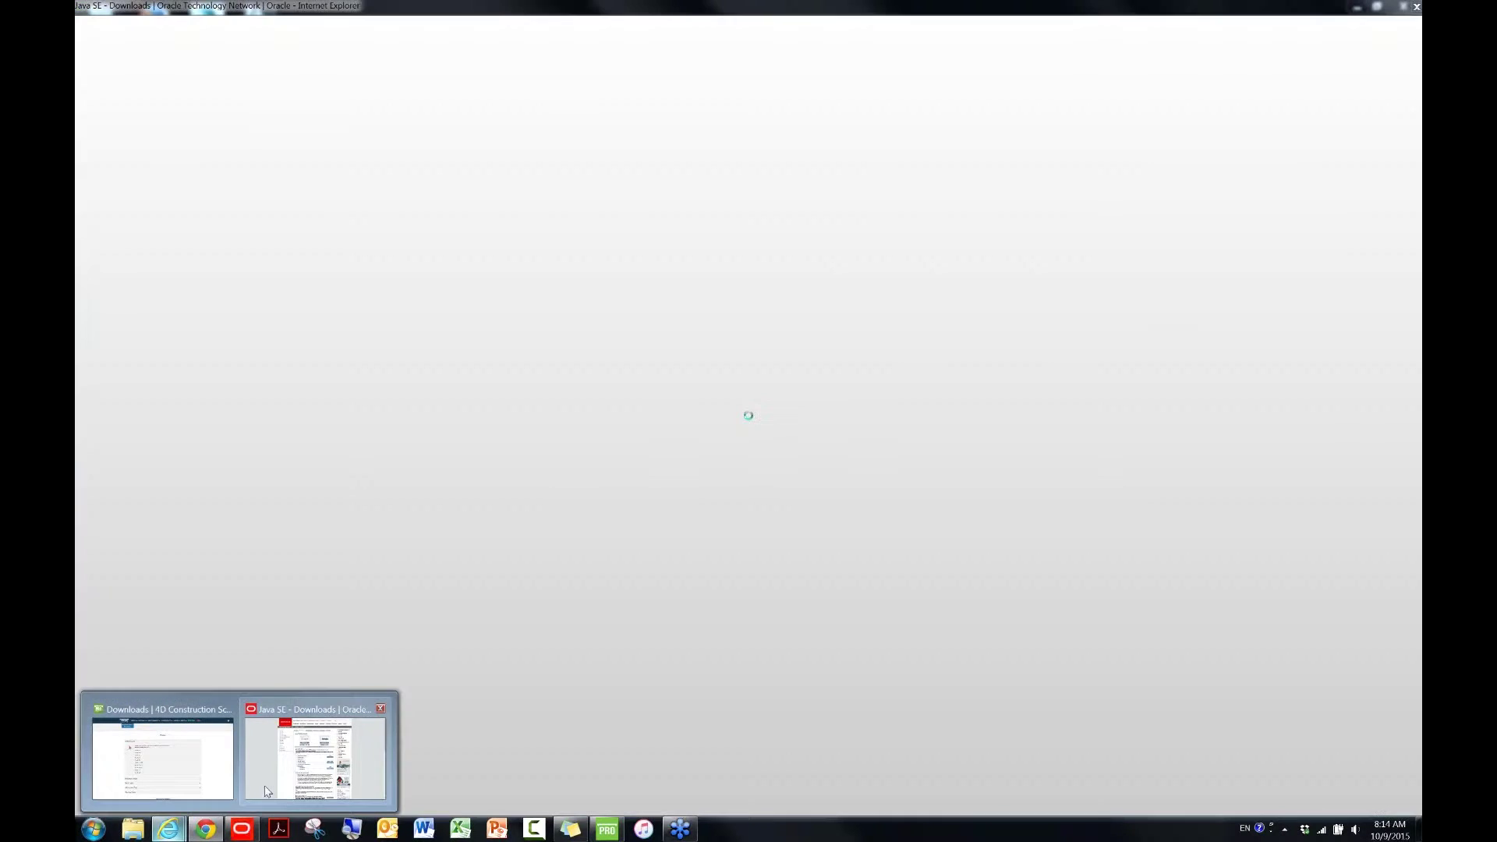
- View the Oracle Java SE Downloads page in Internet Explorer
click(268, 792)
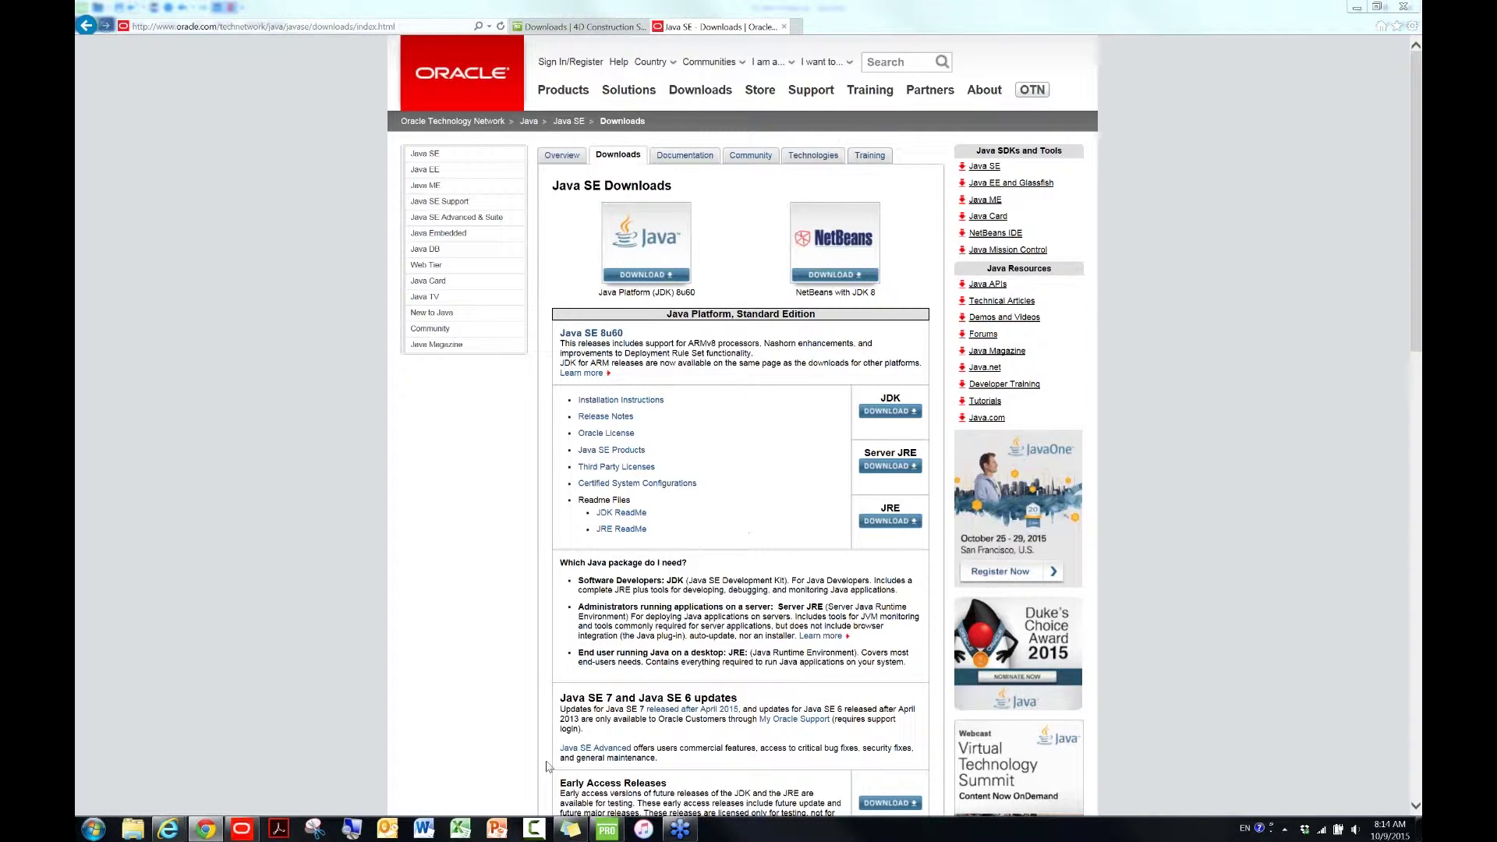
- Bring the 15 Min Friday Demo Project in Primavera P6 back to the front
click(252, 832)
- Review the P6 XML and XER export formats, cancel the export, and return to Synchro Pro
click(89, 25)
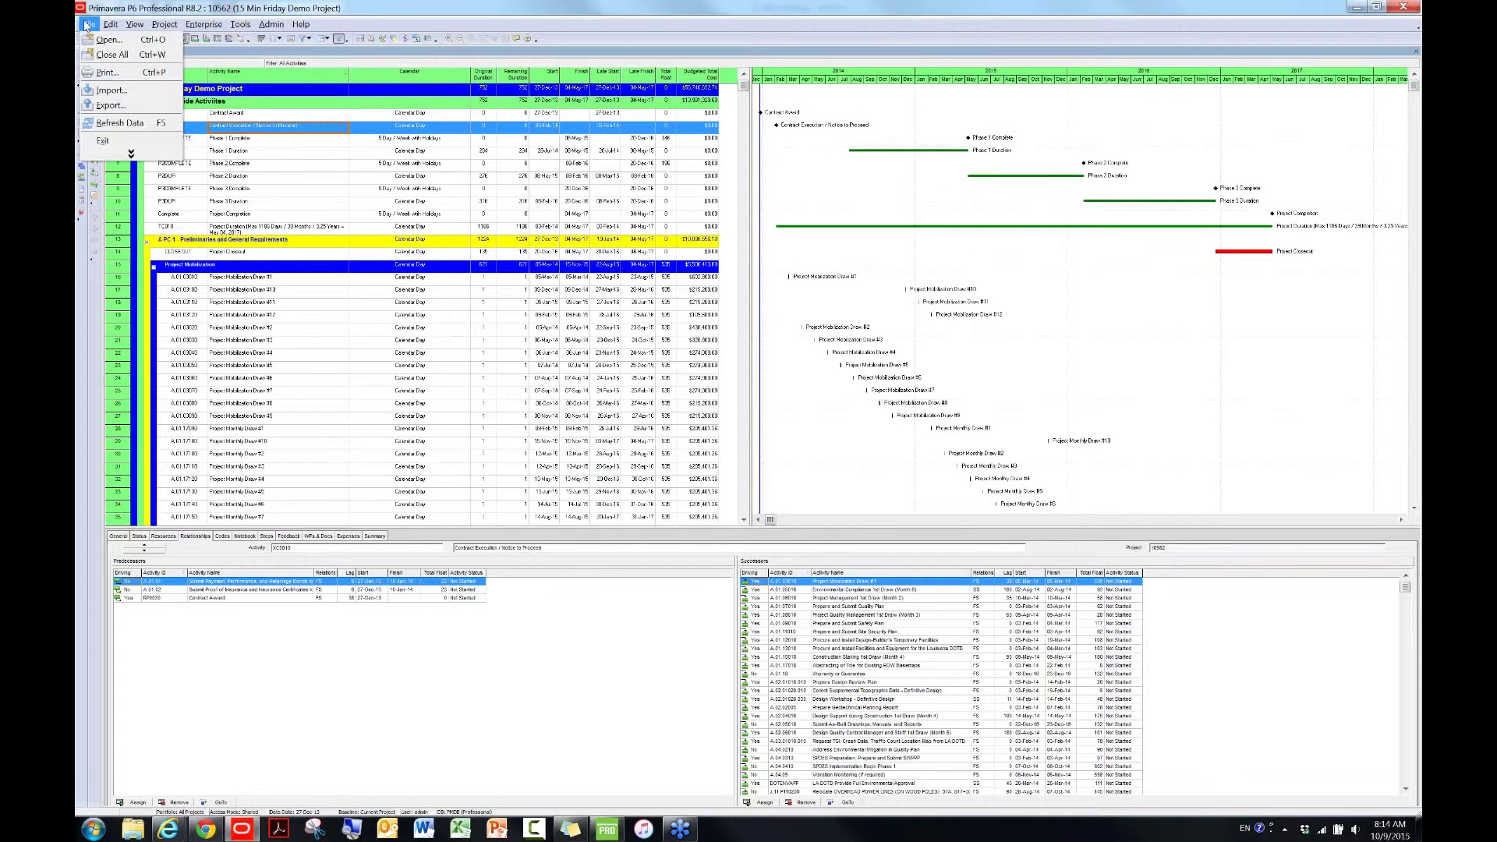
click(108, 105)
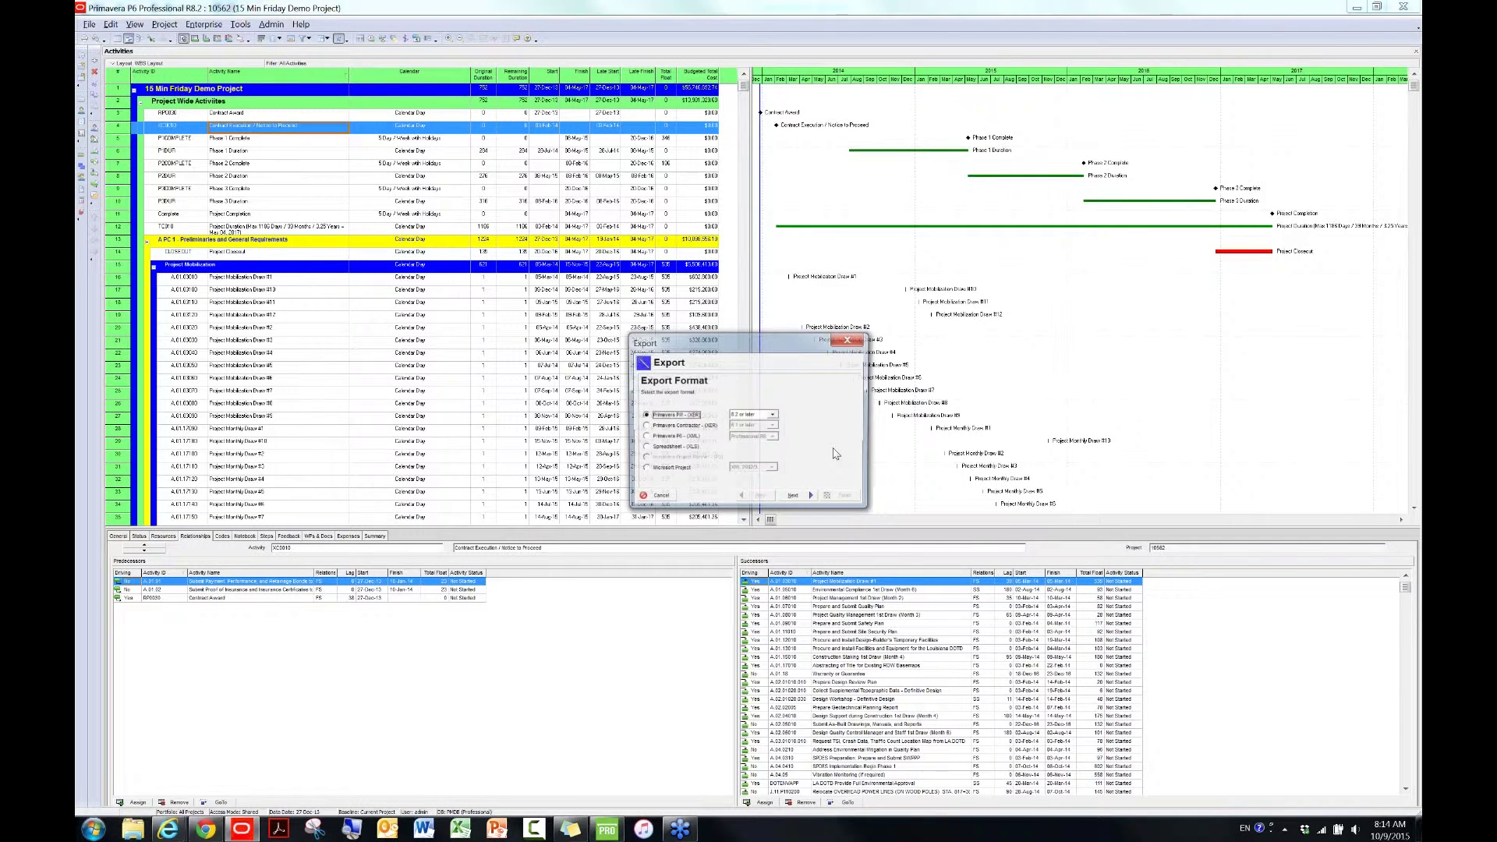
click(675, 438)
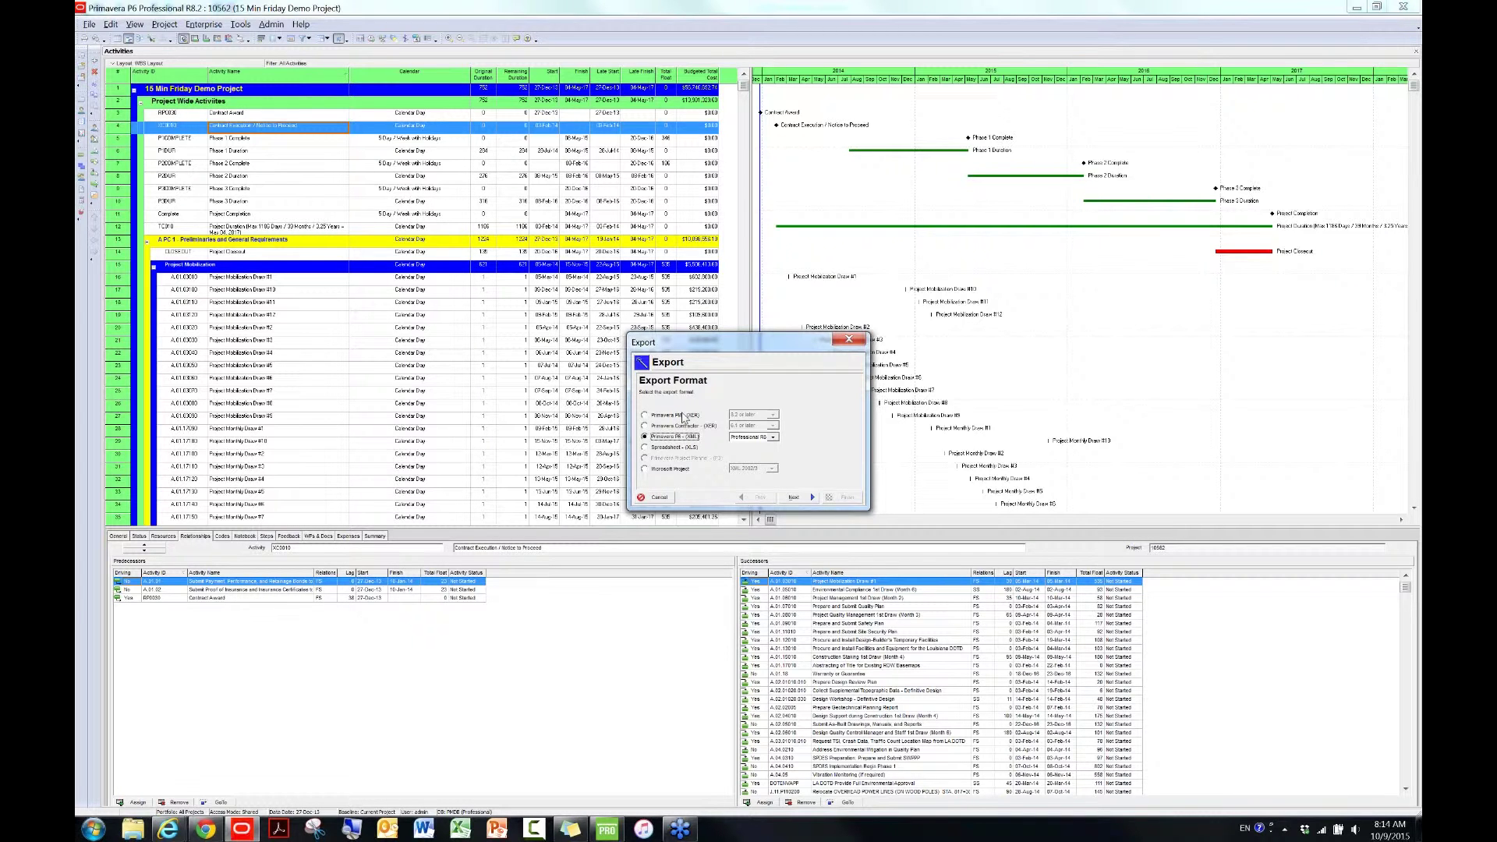
click(683, 417)
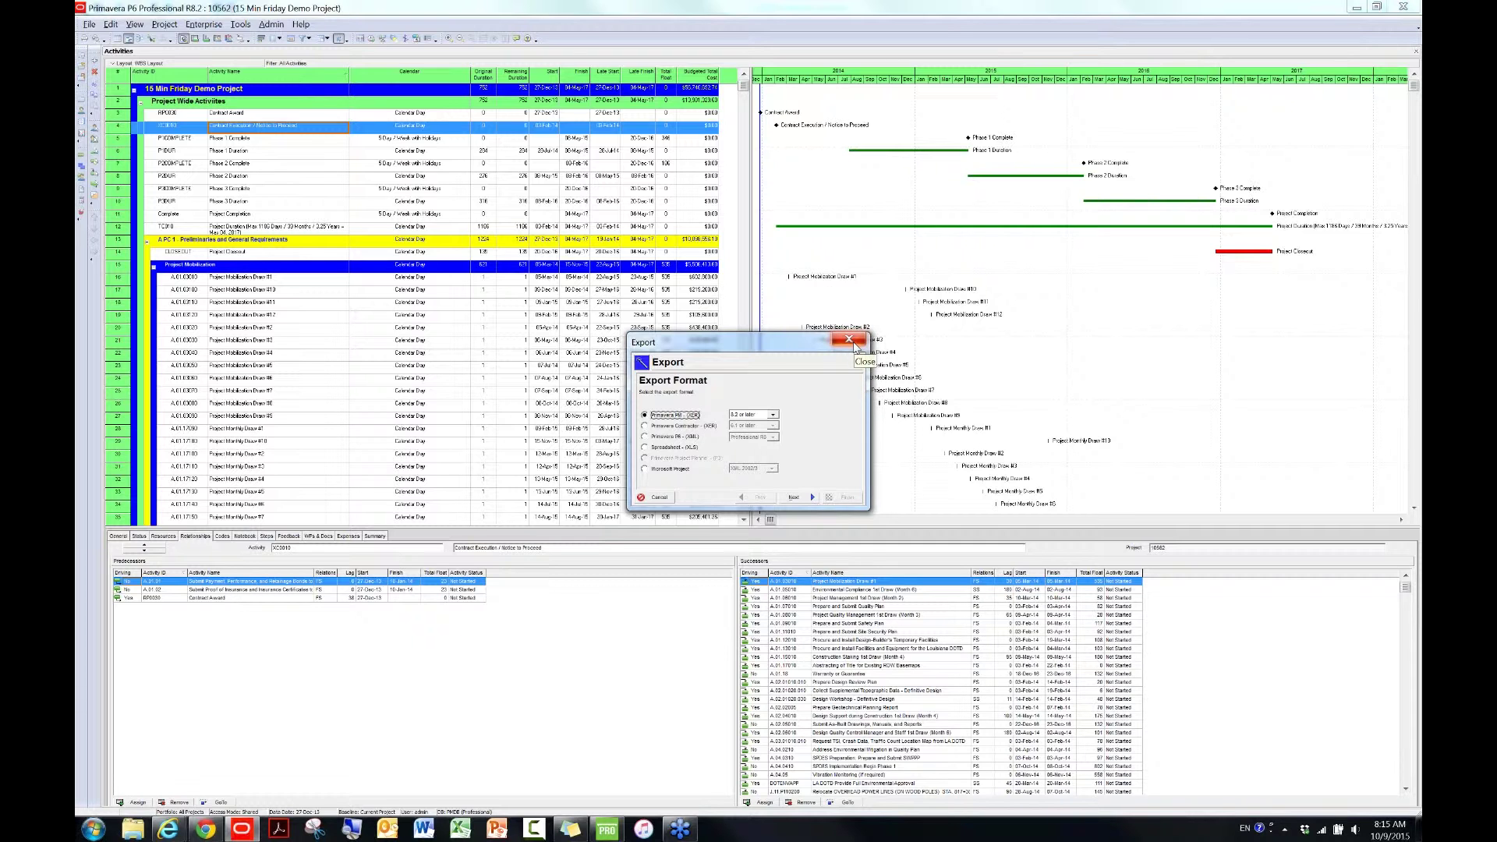
click(853, 343)
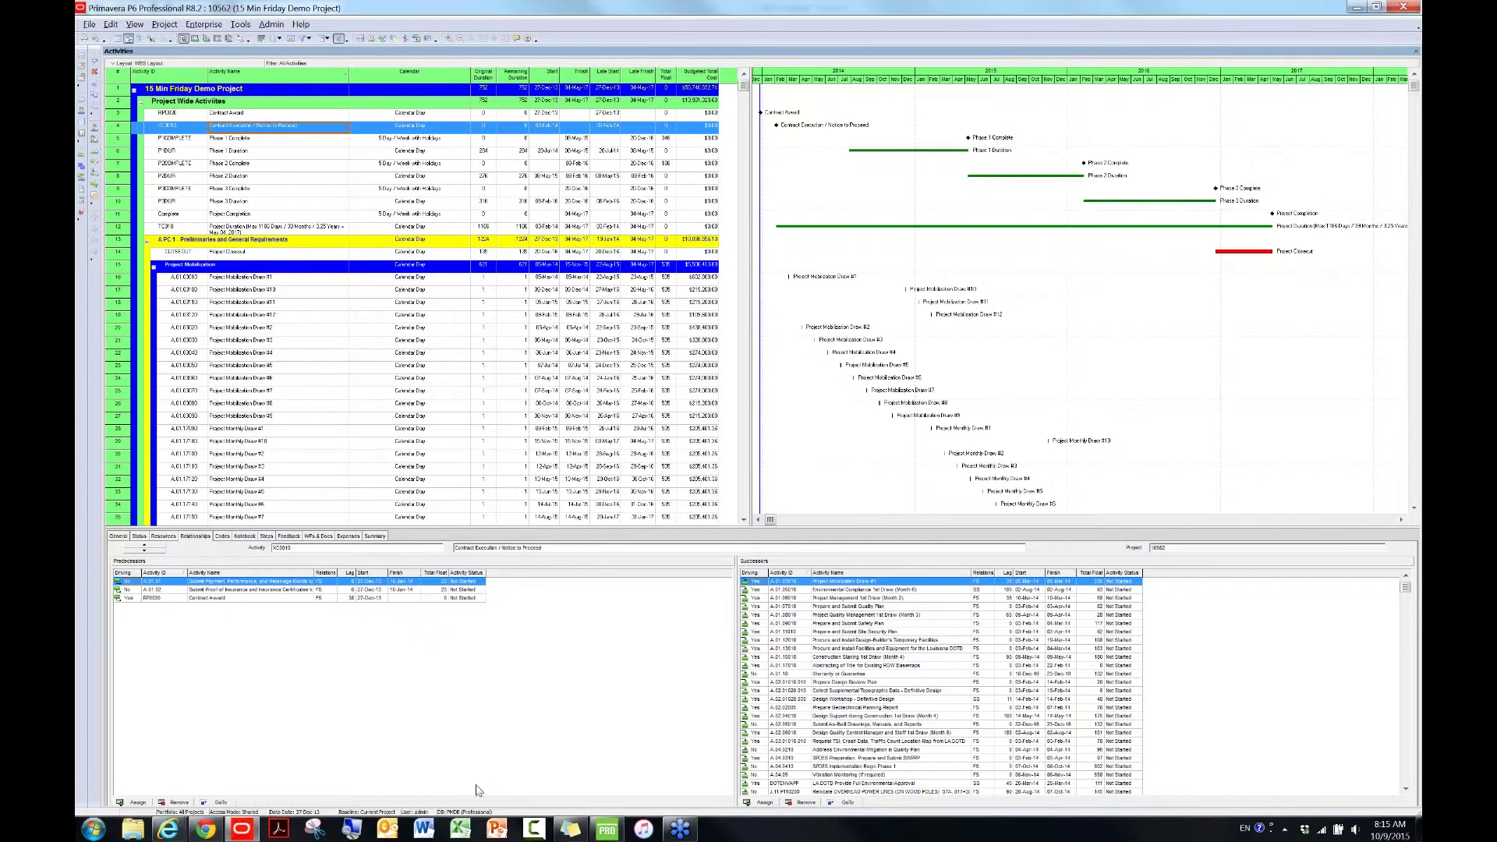
click(607, 828)
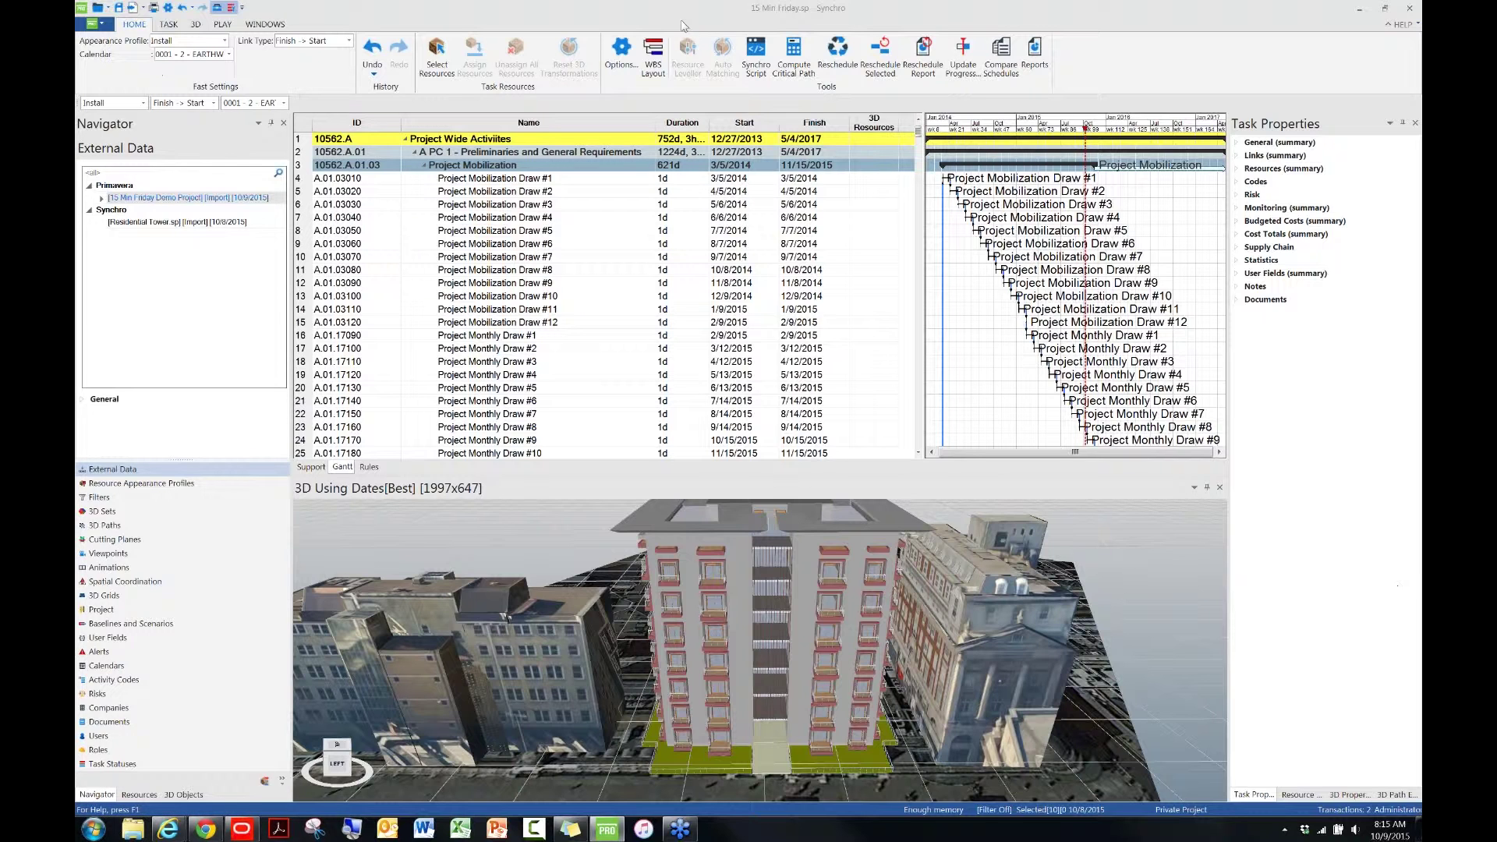
click(712, 16)
click(1401, 25)
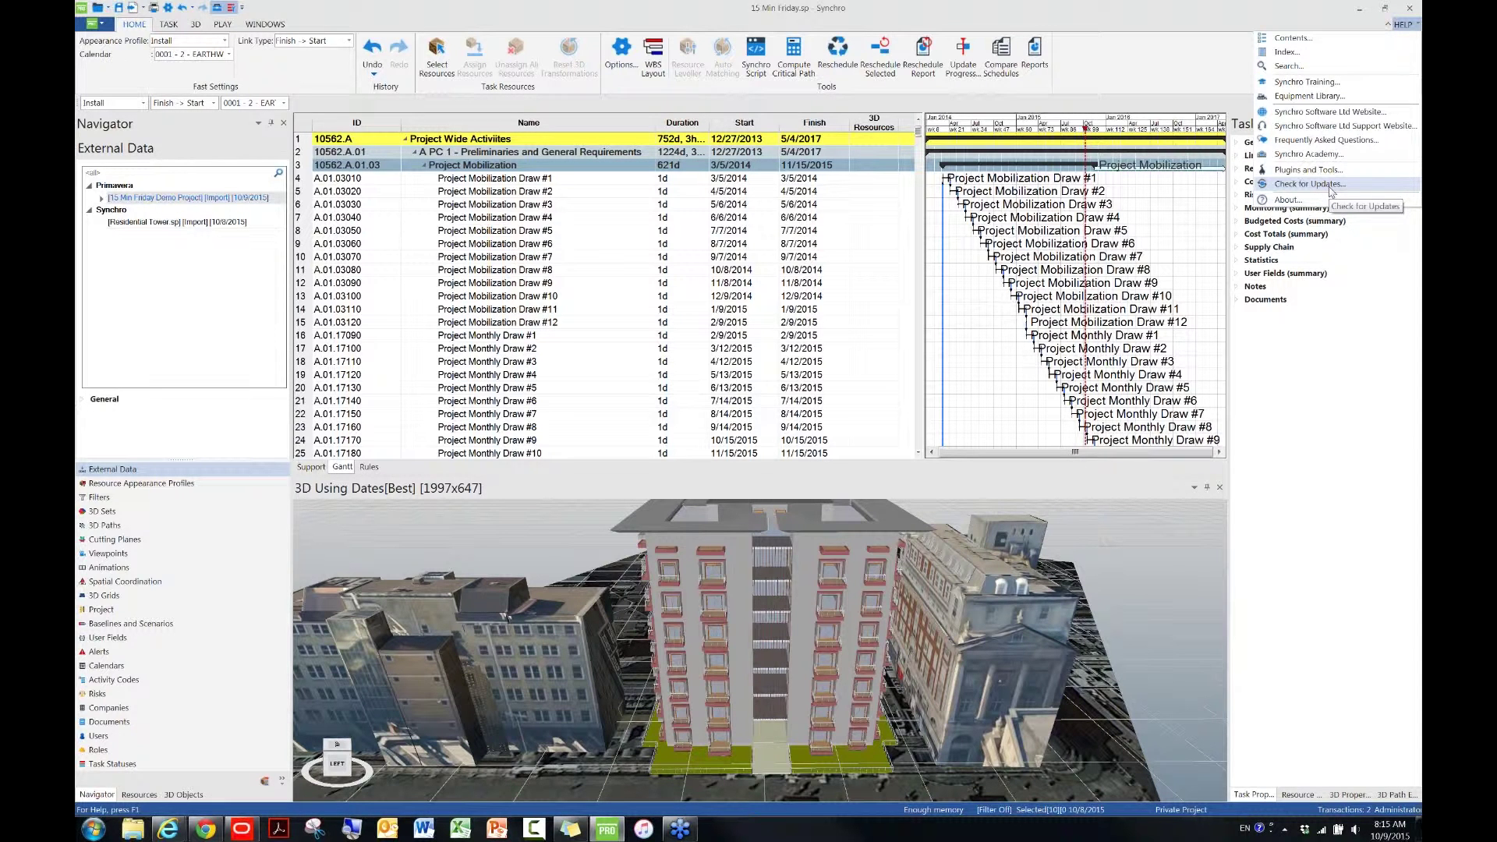
- Run Help > Check for Updates and dismiss the 'No Updates available' message
click(1330, 187)
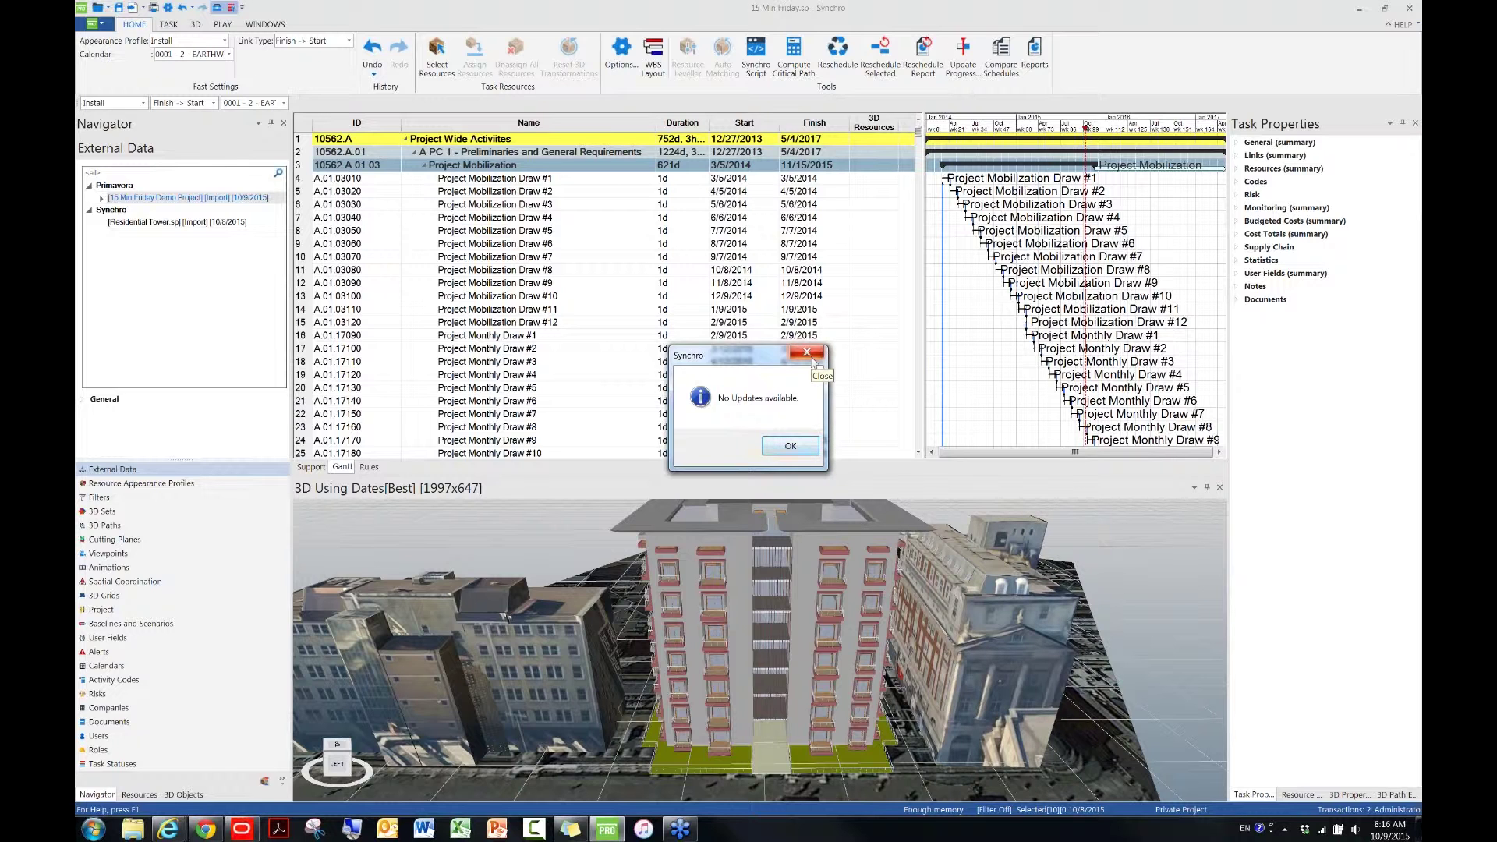
click(811, 359)
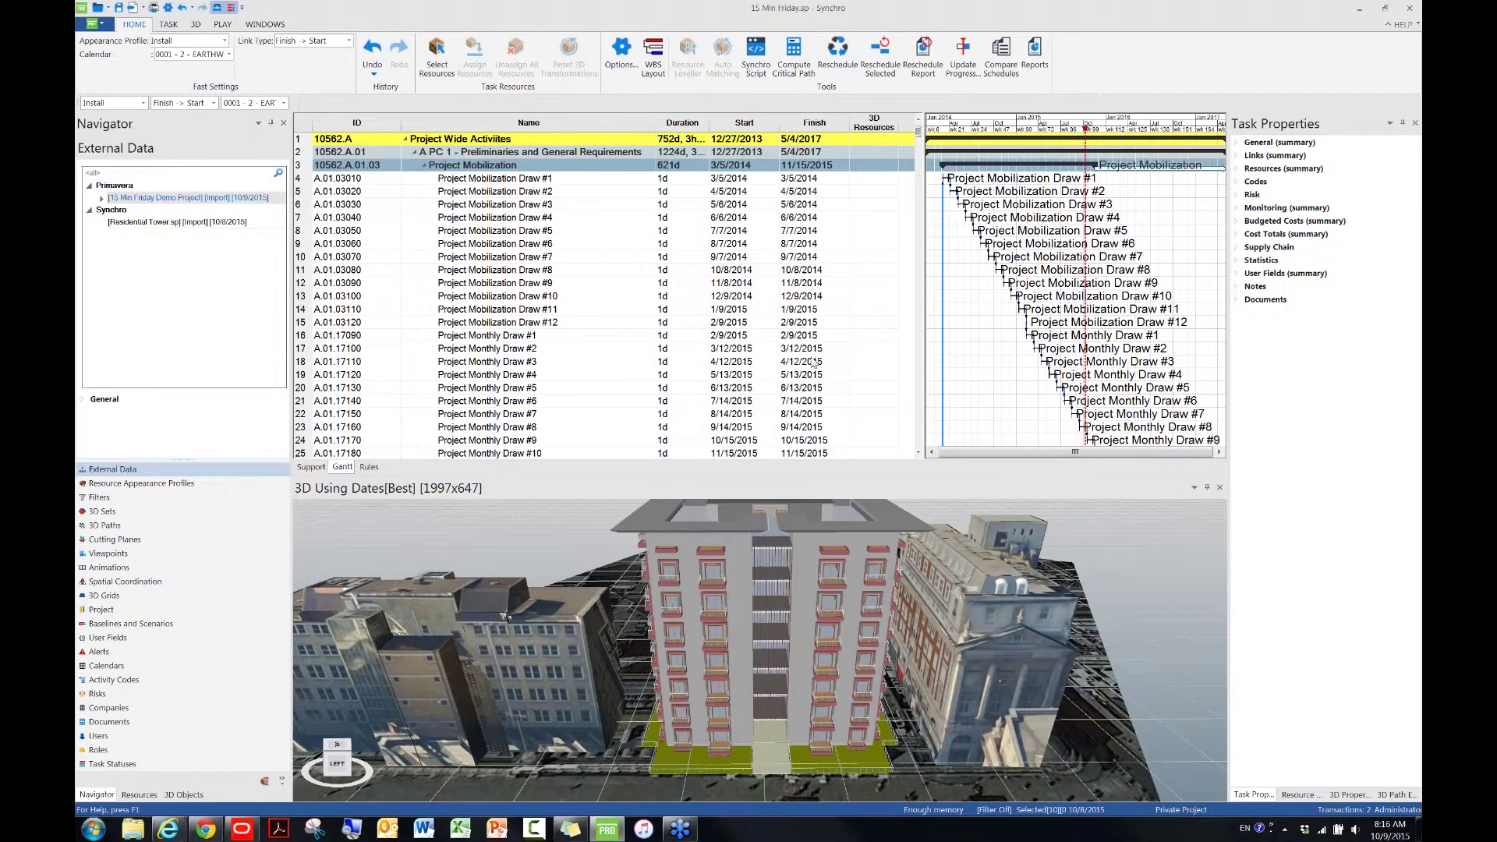